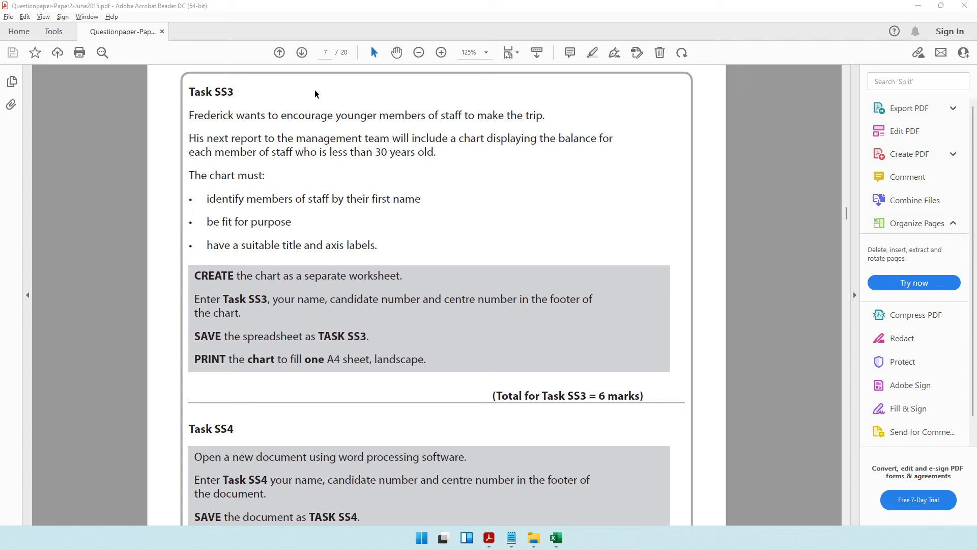
# Step: Highlight the chart requirements in the question paper: younger staff, first names, title and axis labels
pyautogui.doubleClick(220, 94)
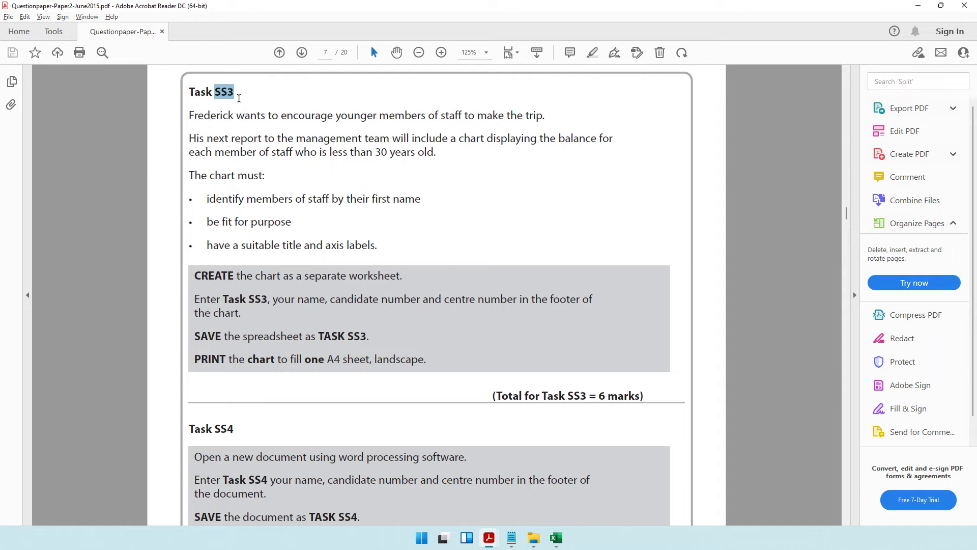
pyautogui.moveTo(219, 119)
pyautogui.mouseDown()
pyautogui.moveTo(543, 117)
pyautogui.moveTo(529, 118)
pyautogui.mouseUp()
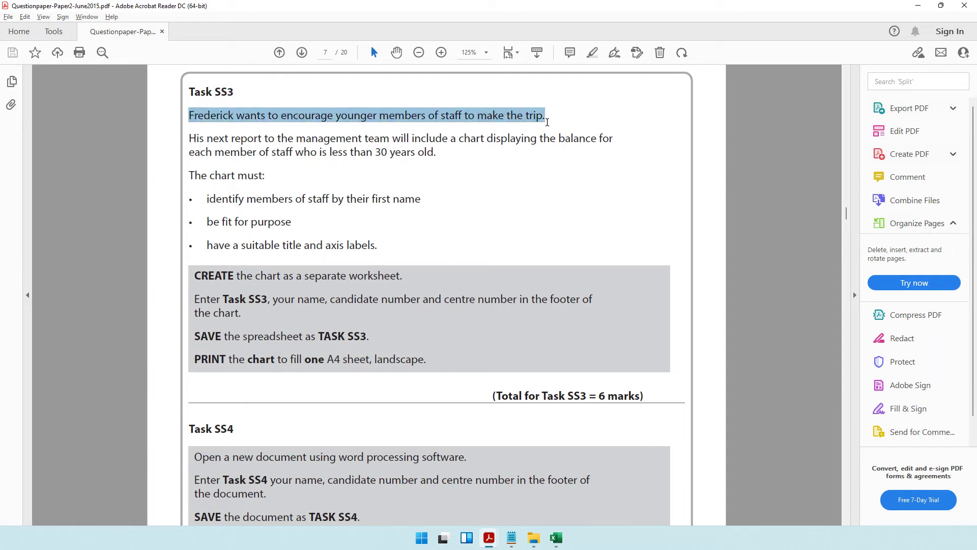
pyautogui.moveTo(297, 138); pyautogui.dragTo(356, 159)
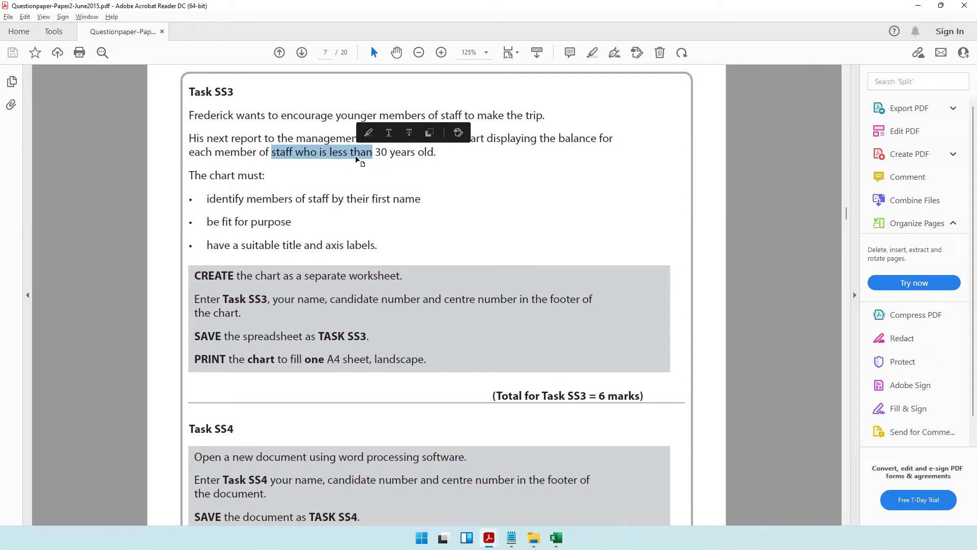
pyautogui.click(252, 201)
pyautogui.moveTo(253, 200); pyautogui.dragTo(414, 204)
pyautogui.moveTo(235, 223); pyautogui.dragTo(281, 229)
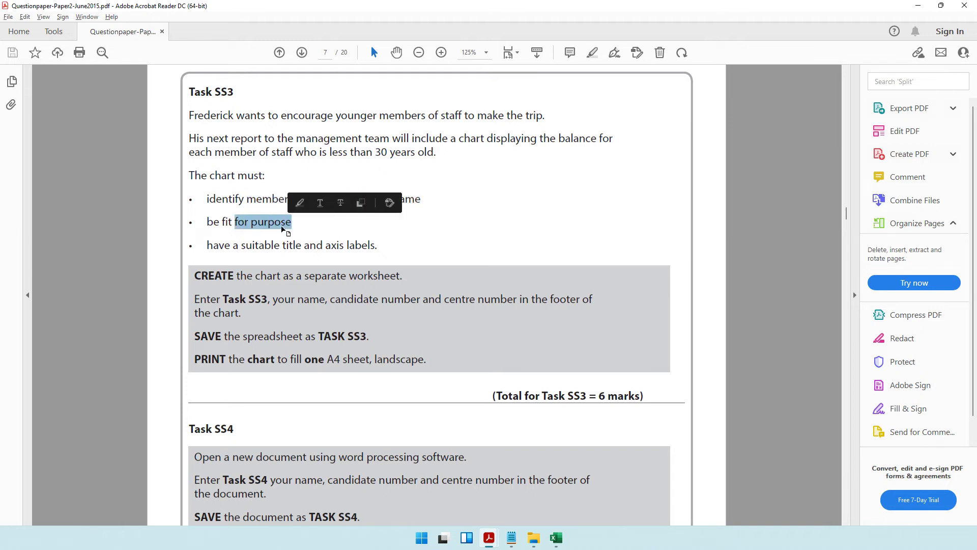
pyautogui.moveTo(225, 248)
pyautogui.mouseDown()
pyautogui.moveTo(374, 247)
pyautogui.moveTo(358, 246)
pyautogui.mouseUp()
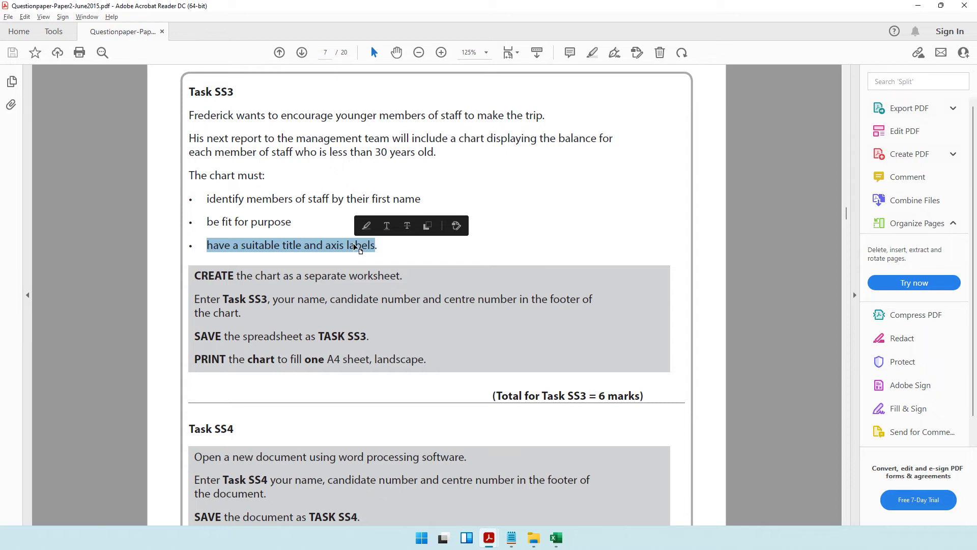
pyautogui.moveTo(320, 152); pyautogui.dragTo(431, 150)
# Step: Turn off Show Formulas so the PAYMENT sheet displays calculated Total Paid to Comment values
pyautogui.click(557, 539)
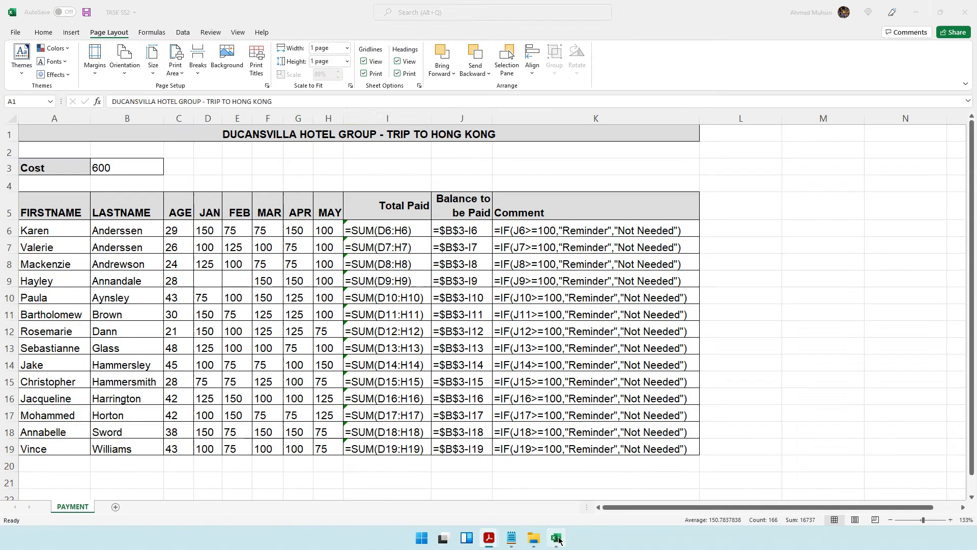
pyautogui.click(371, 260)
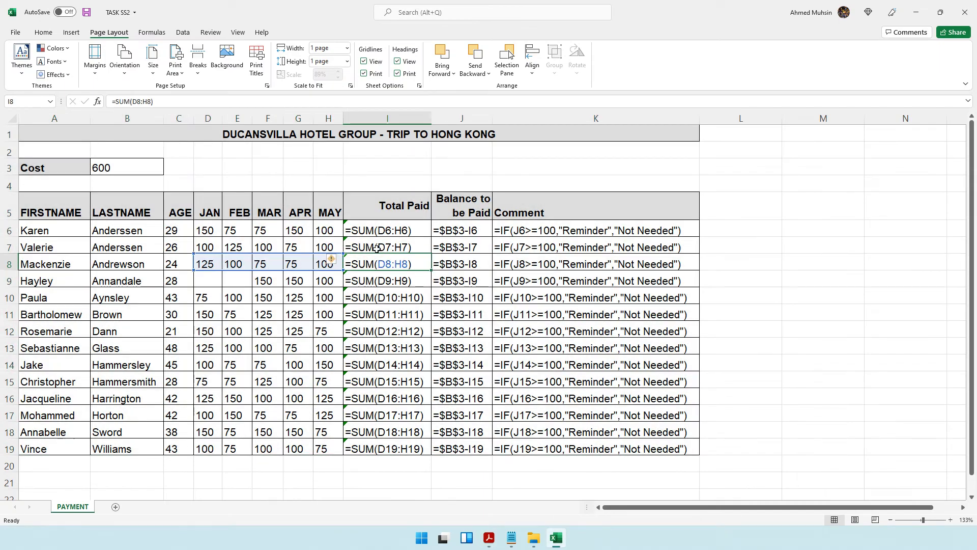
pyautogui.moveTo(399, 214); pyautogui.dragTo(637, 443)
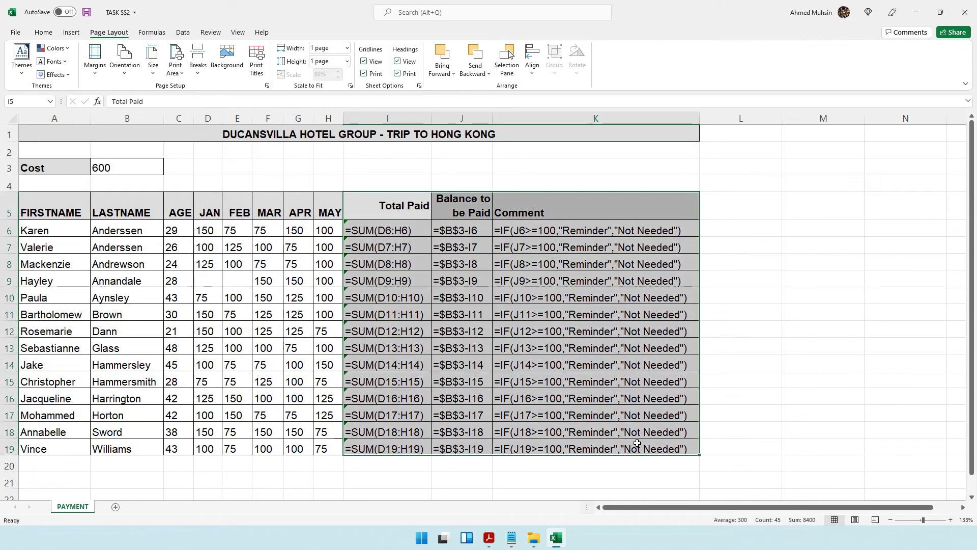
pyautogui.click(152, 32)
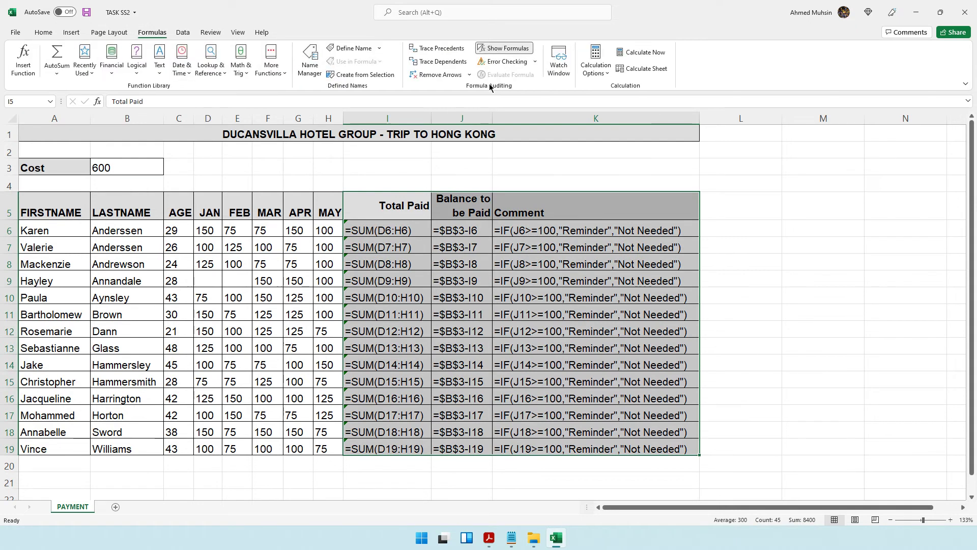
pyautogui.click(488, 48)
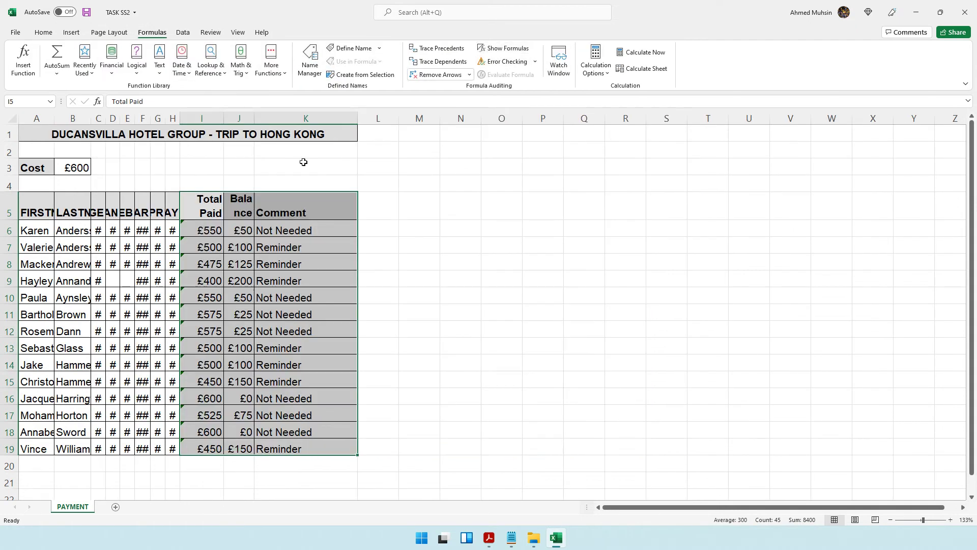
pyautogui.click(127, 297)
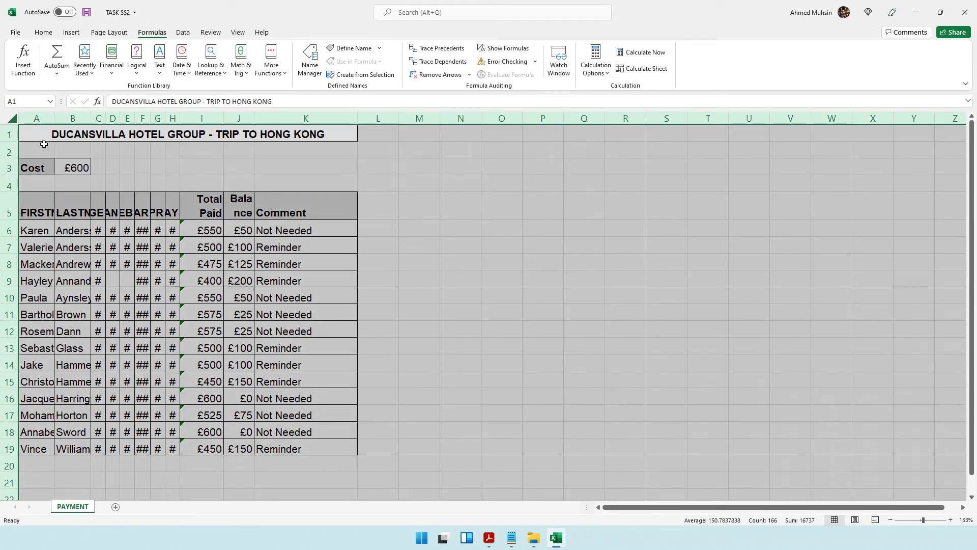
# Step: Auto-fit all columns of the PAYMENT sheet, then select the AGE heading cell
pyautogui.click(9, 119)
pyautogui.doubleClick(57, 118)
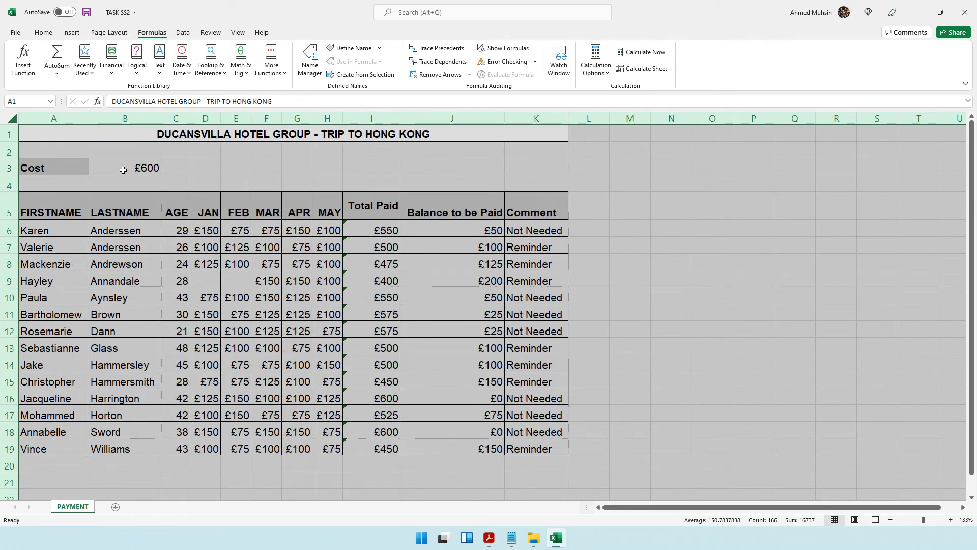
pyautogui.click(269, 349)
pyautogui.moveTo(175, 230)
pyautogui.mouseDown()
pyautogui.moveTo(183, 461)
pyautogui.moveTo(172, 247)
pyautogui.mouseUp()
pyautogui.click(203, 247)
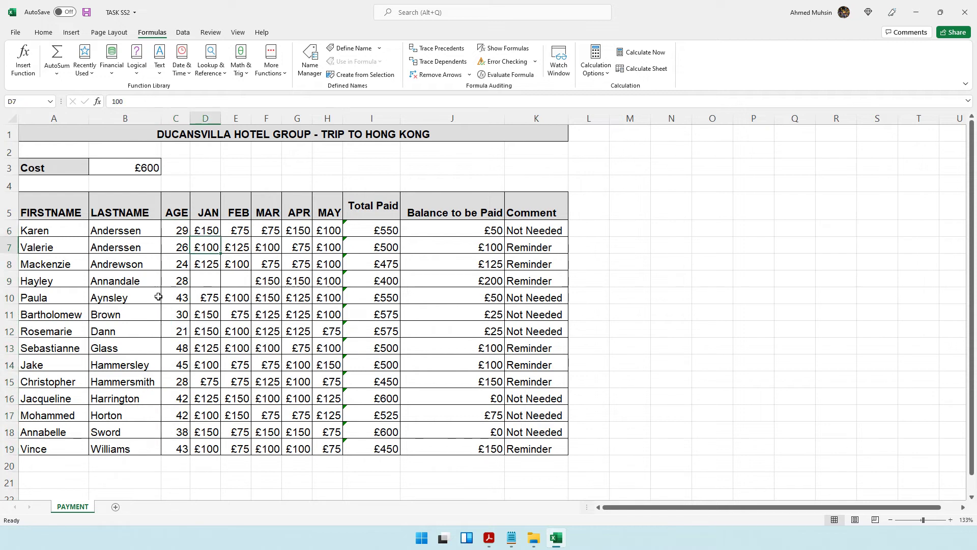
pyautogui.click(183, 214)
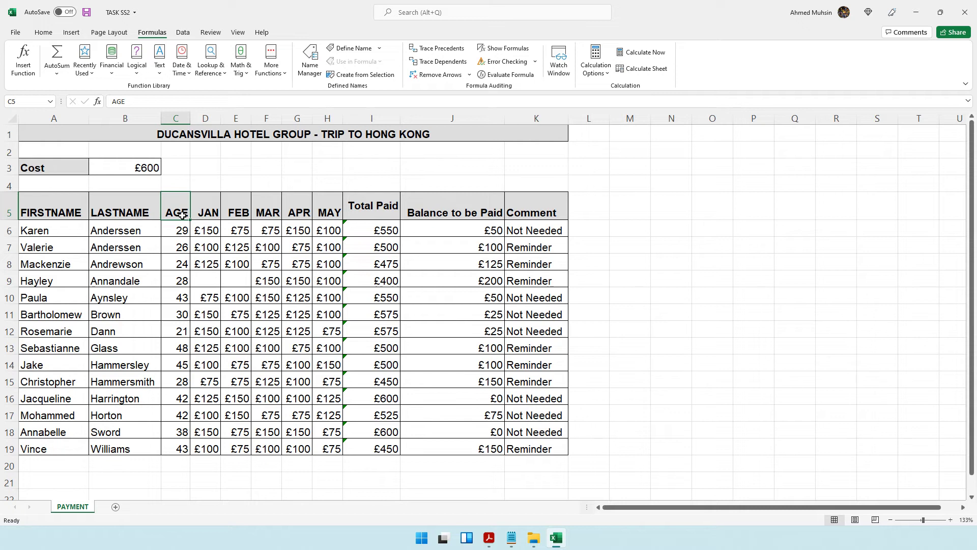
# Step: Turn on table filters and filter AGE to Less Than 30, leaving six staff
pyautogui.click(42, 34)
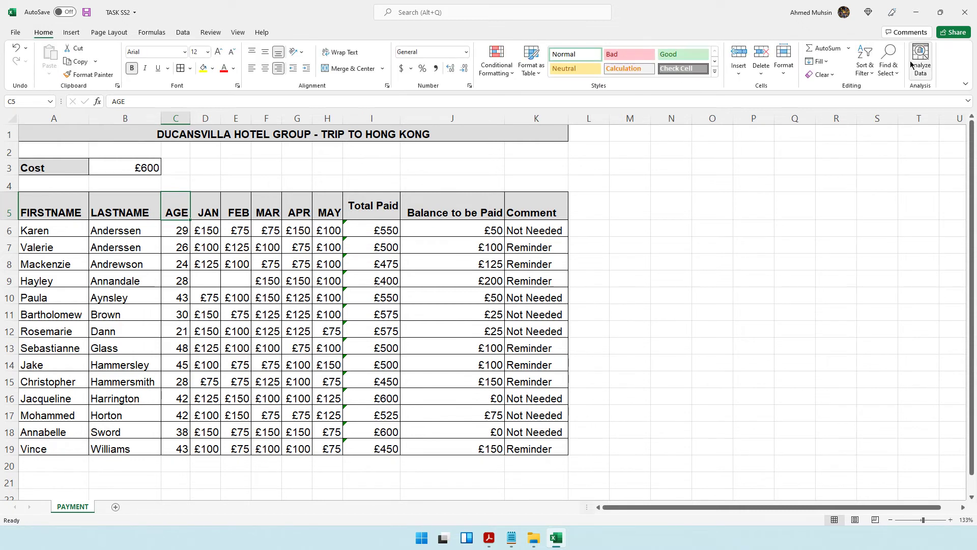
pyautogui.click(865, 65)
pyautogui.click(875, 134)
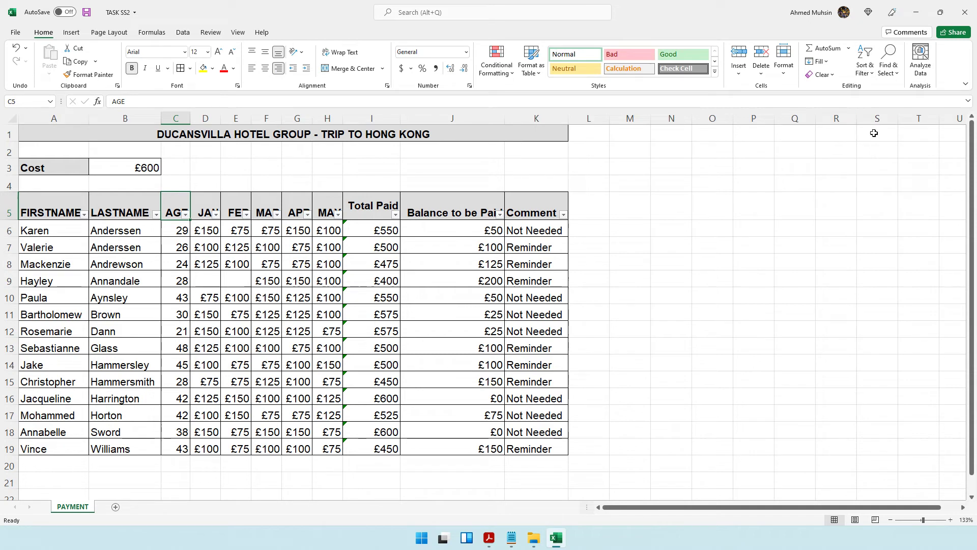
pyautogui.click(185, 214)
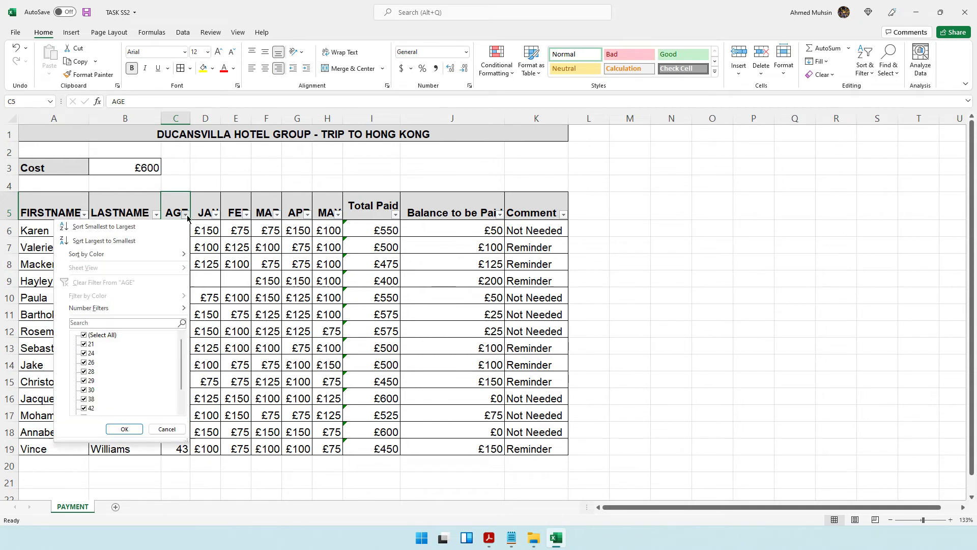
pyautogui.moveTo(149, 314)
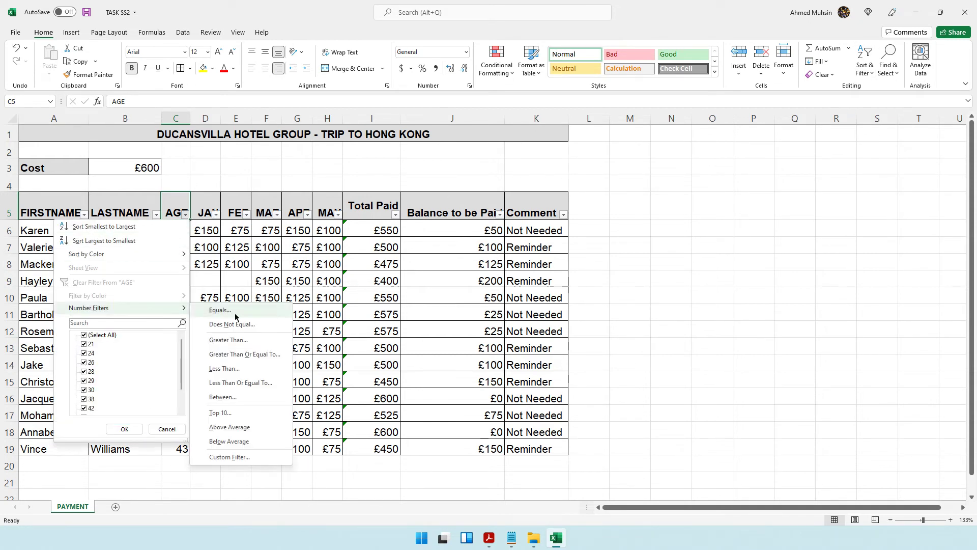
pyautogui.click(235, 372)
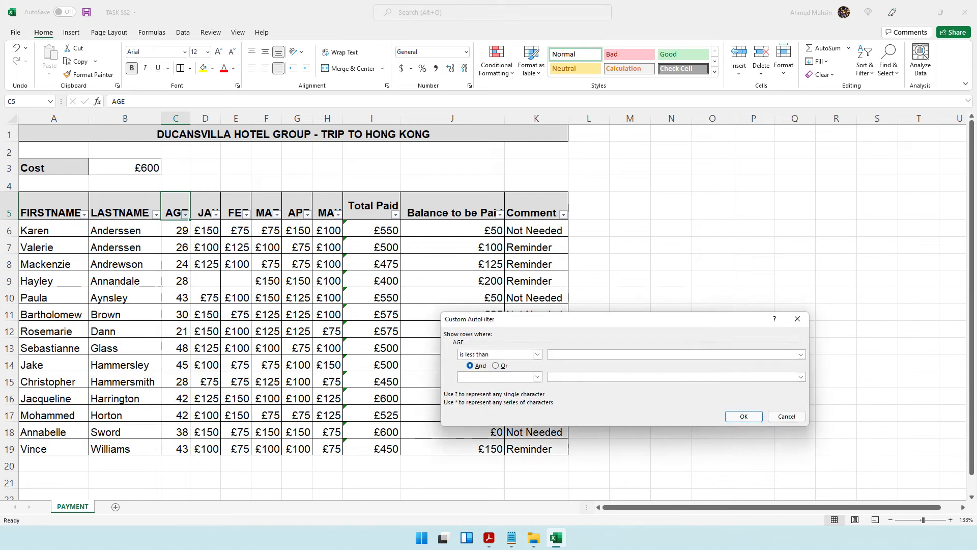
pyautogui.click(489, 538)
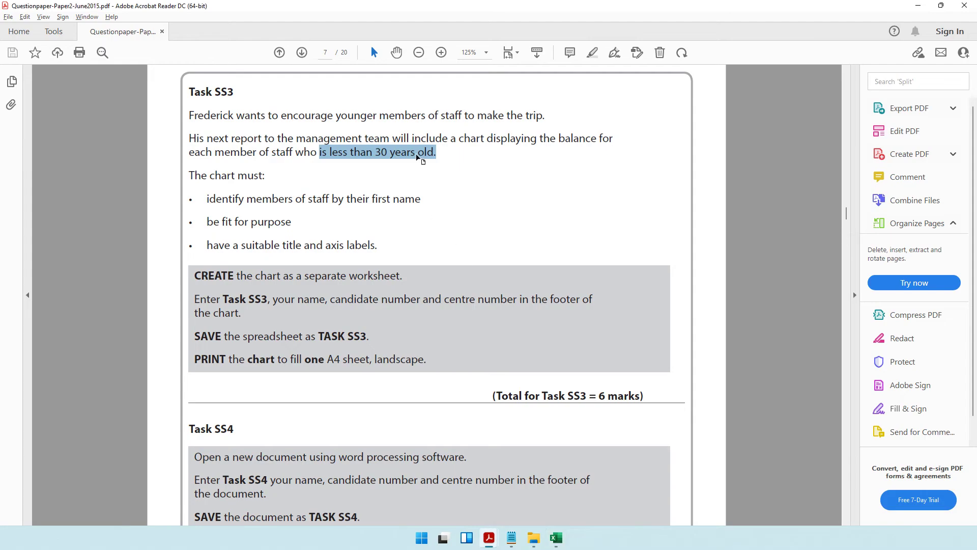
pyautogui.click(918, 5)
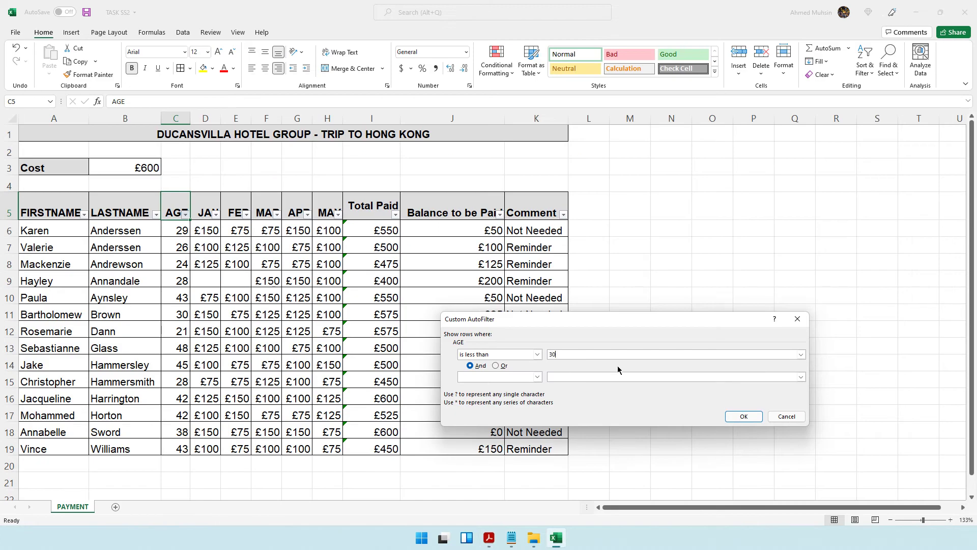
pyautogui.click(733, 417)
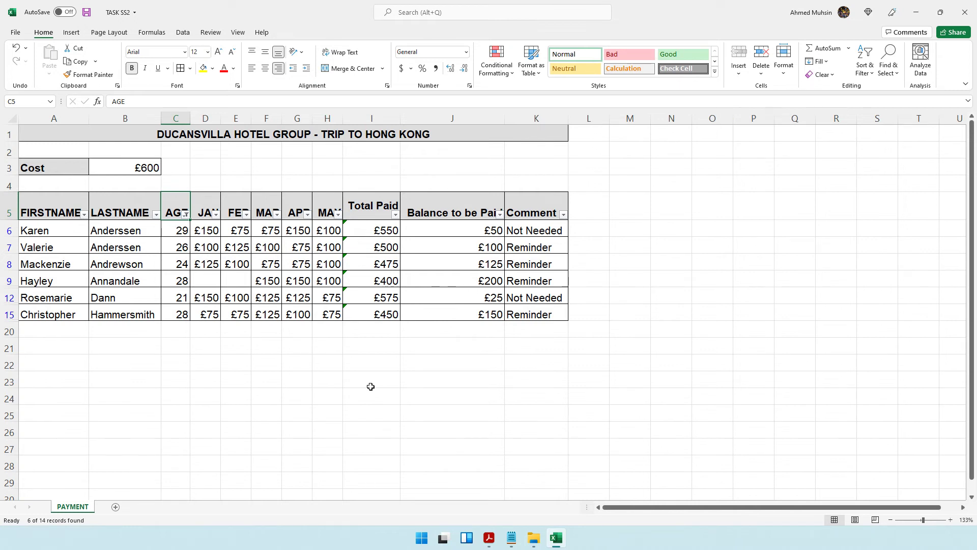
# Step: Check the first-name requirement and select the filtered staff first names
pyautogui.click(489, 537)
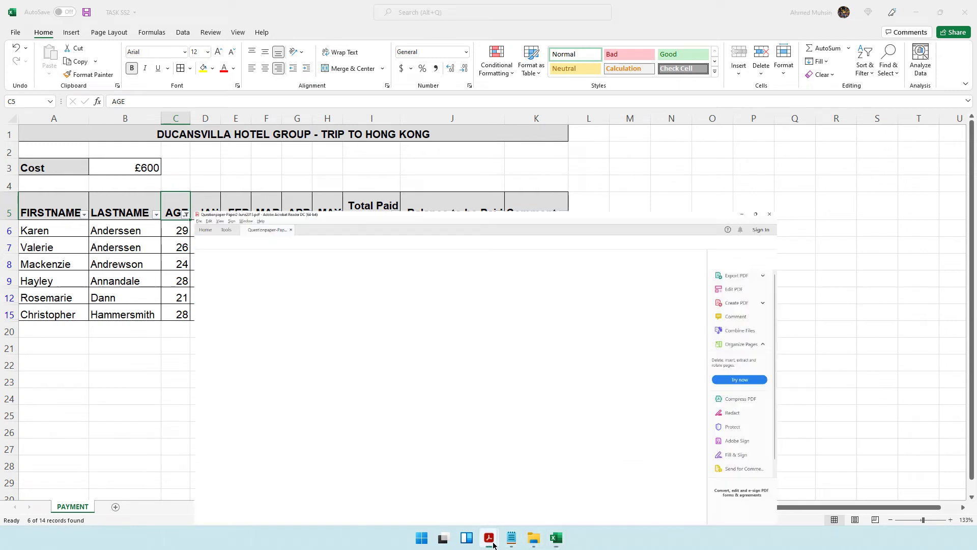
pyautogui.moveTo(332, 199); pyautogui.dragTo(421, 199)
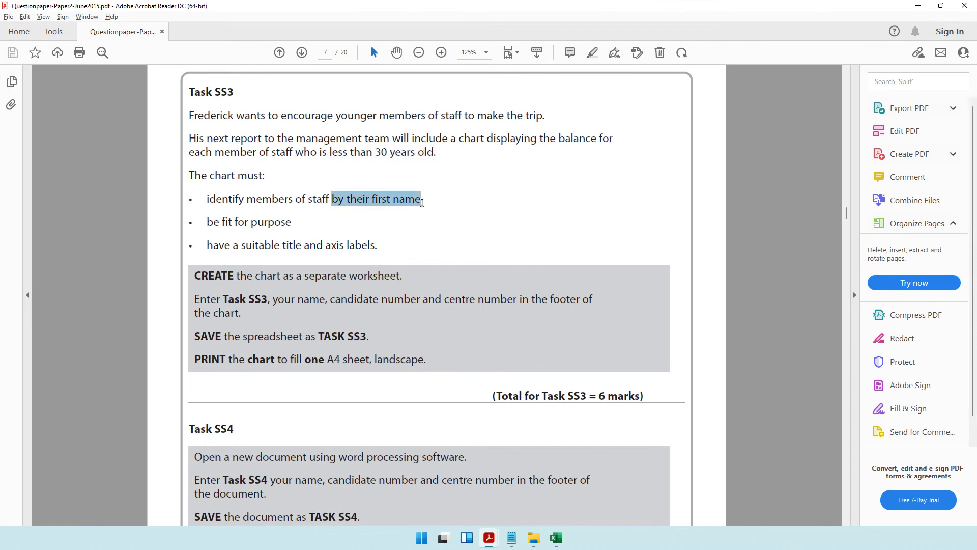
pyautogui.hotkey('alt', 'Tab')
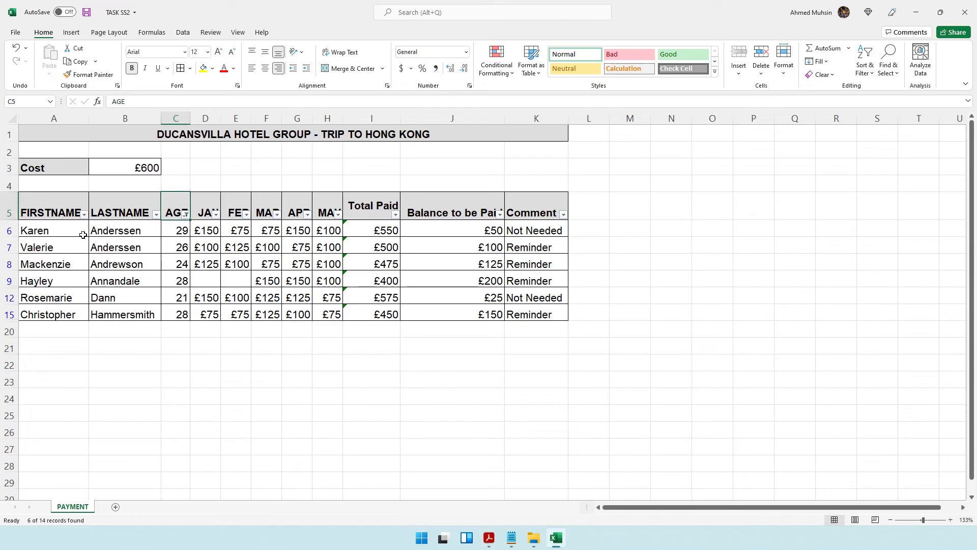
pyautogui.moveTo(73, 234); pyautogui.dragTo(72, 316)
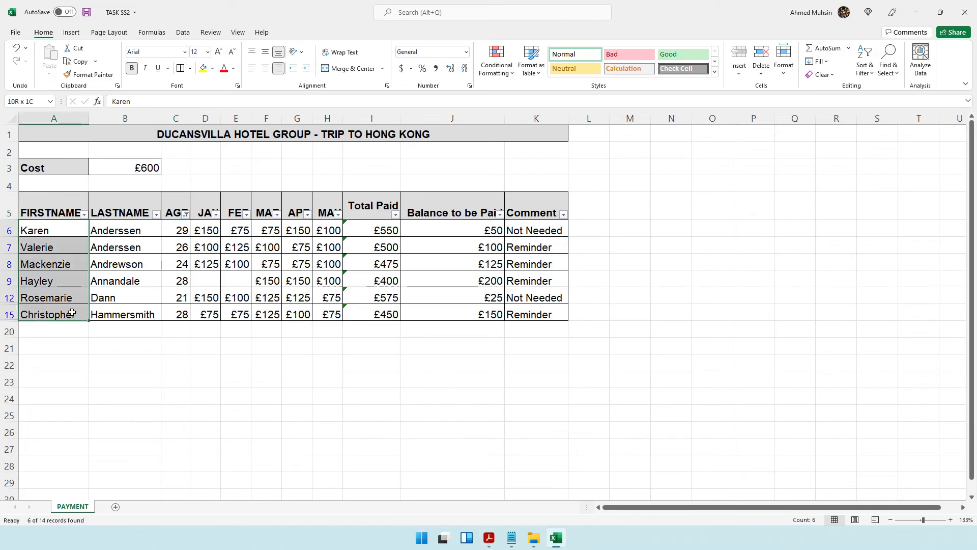
pyautogui.click(489, 540)
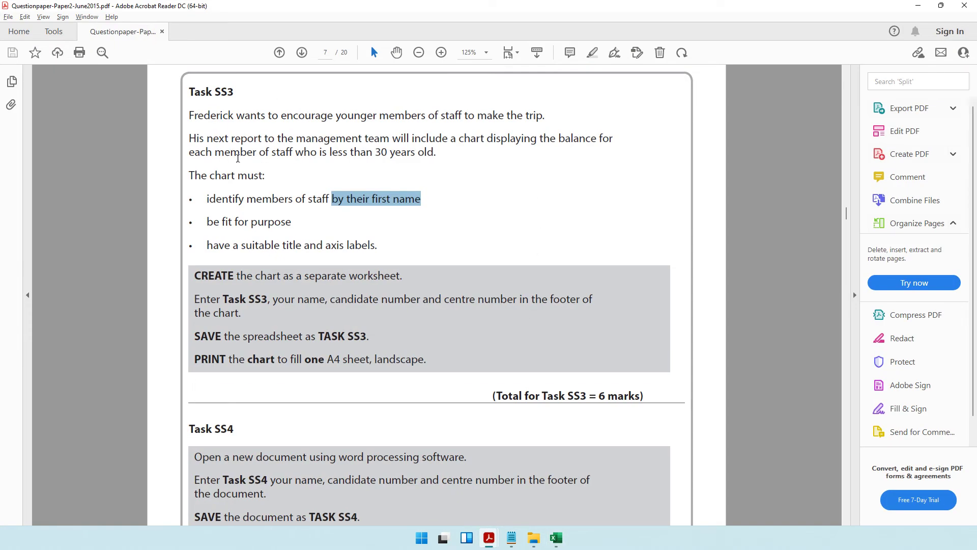
pyautogui.click(918, 6)
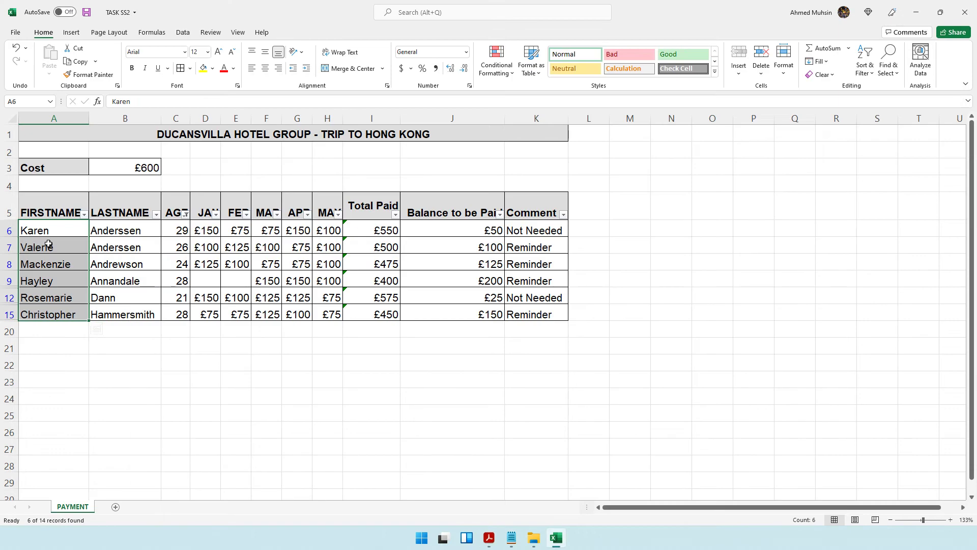
# Step: Select the FIRSTNAME and Balance to be Paid ranges together, then recheck the chart requirements
pyautogui.moveTo(68, 210); pyautogui.dragTo(71, 316)
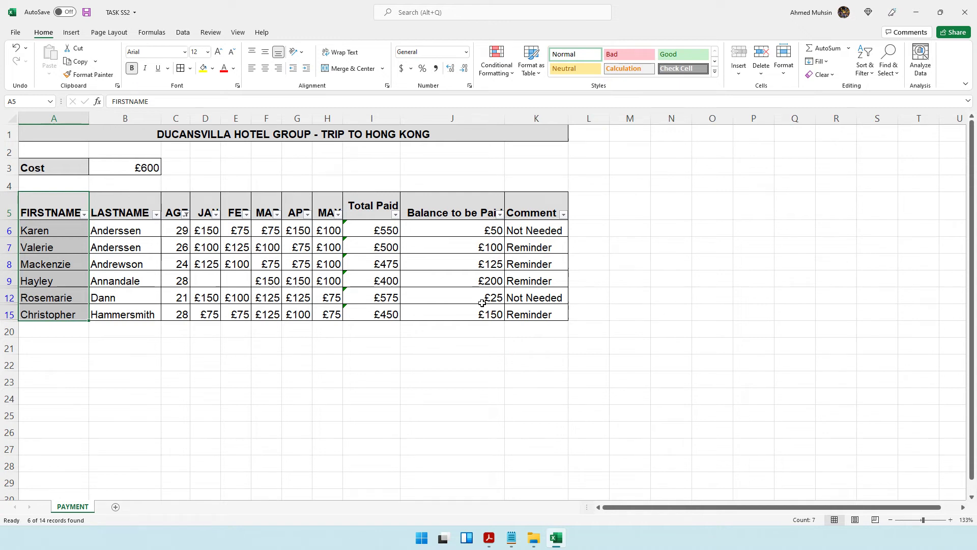
pyautogui.moveTo(450, 209); pyautogui.dragTo(452, 313)
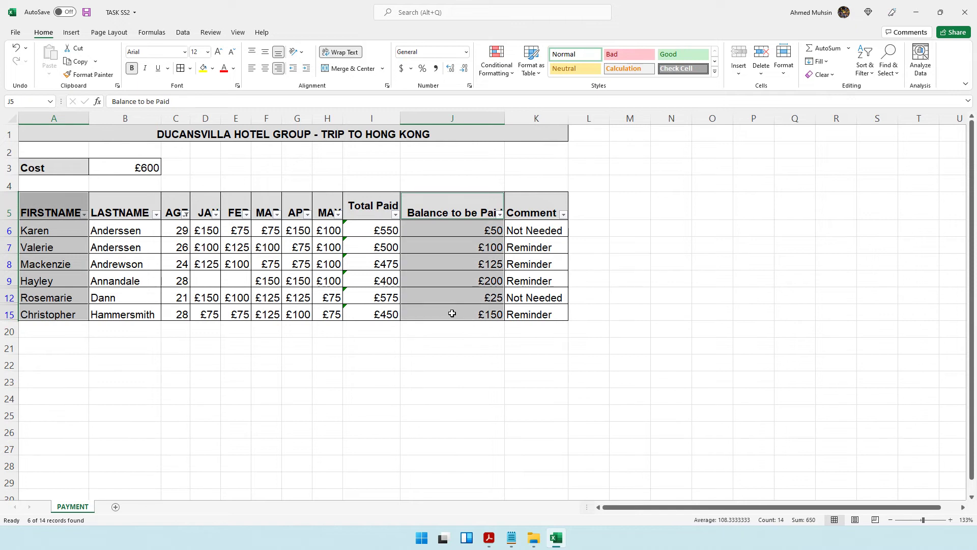
pyautogui.click(338, 395)
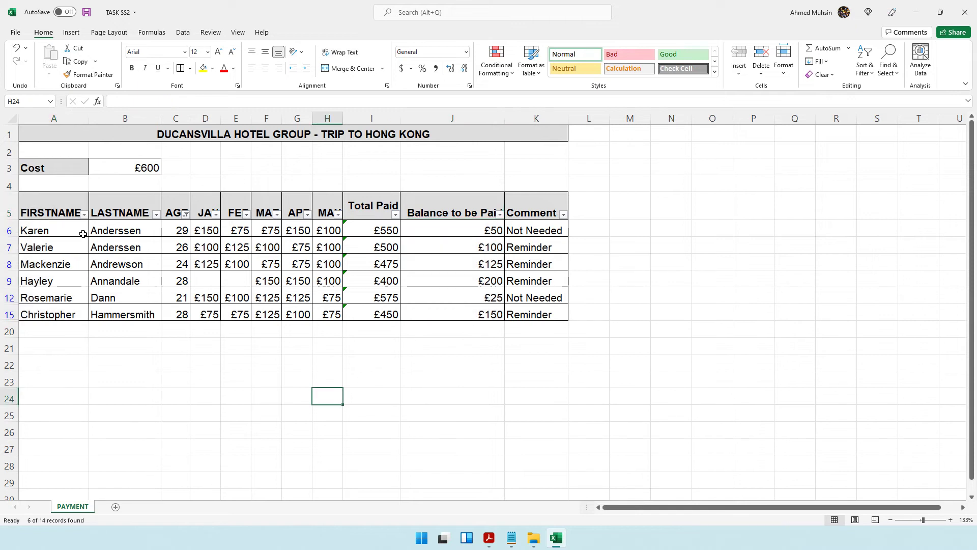
pyautogui.moveTo(48, 205); pyautogui.dragTo(52, 319)
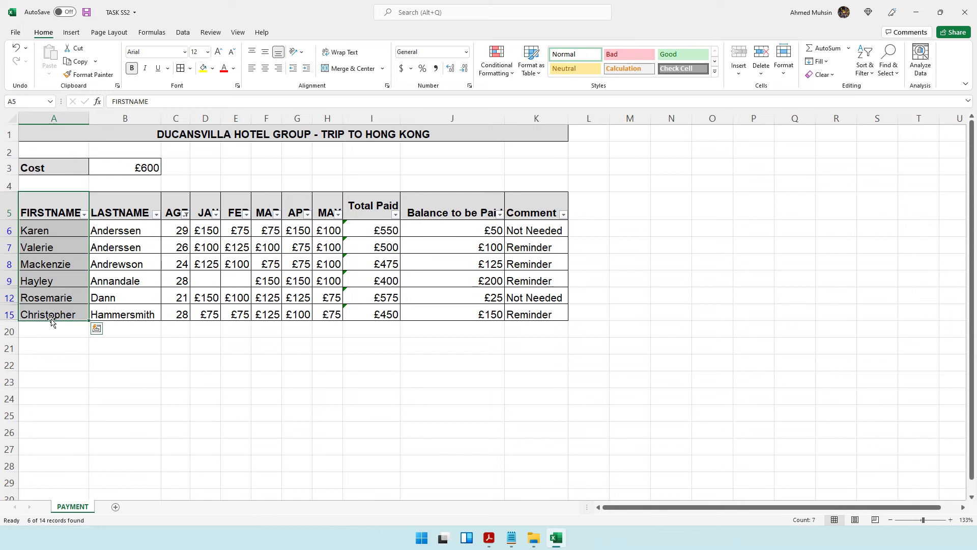
pyautogui.moveTo(481, 209); pyautogui.dragTo(478, 311)
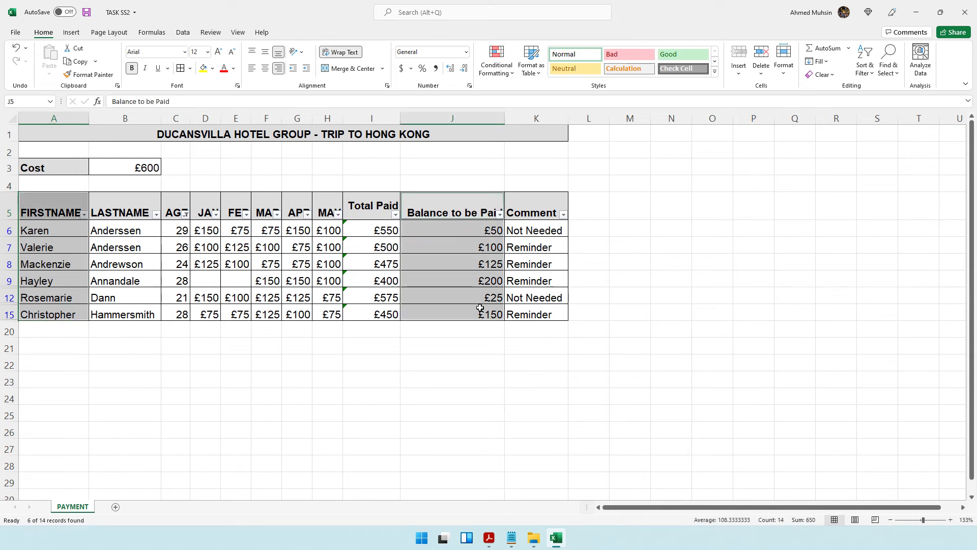
pyautogui.click(489, 538)
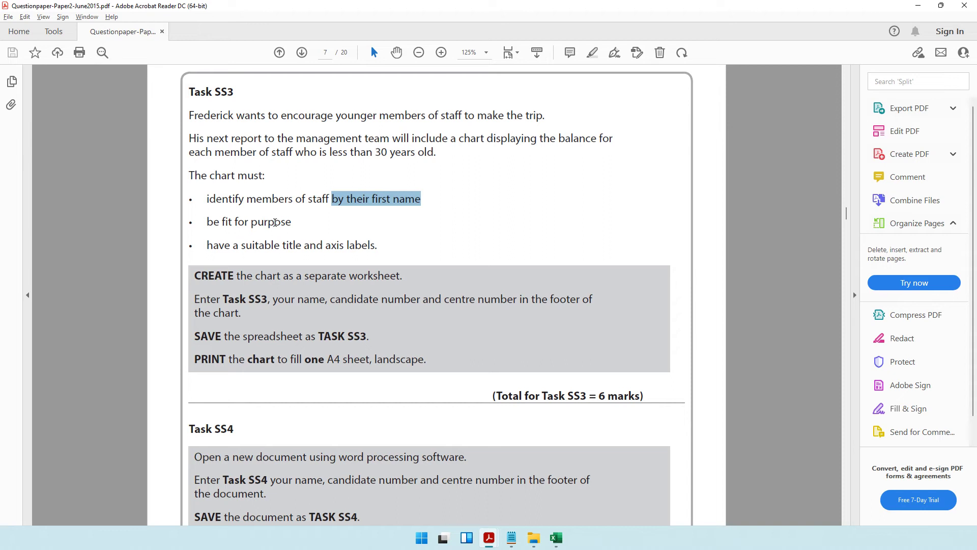
pyautogui.click(918, 5)
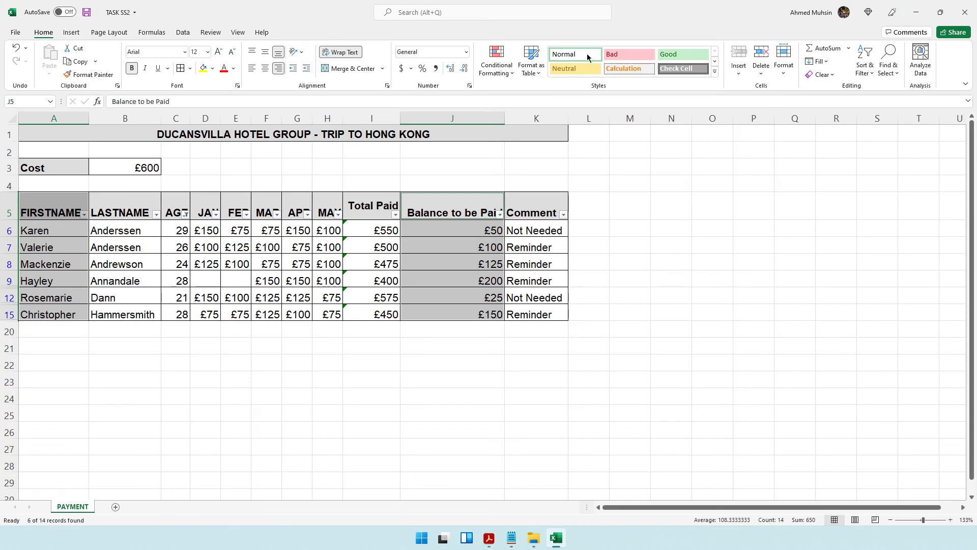
# Step: Insert a Clustered Column chart from Recommended Charts and drag it below the staff table
pyautogui.click(72, 33)
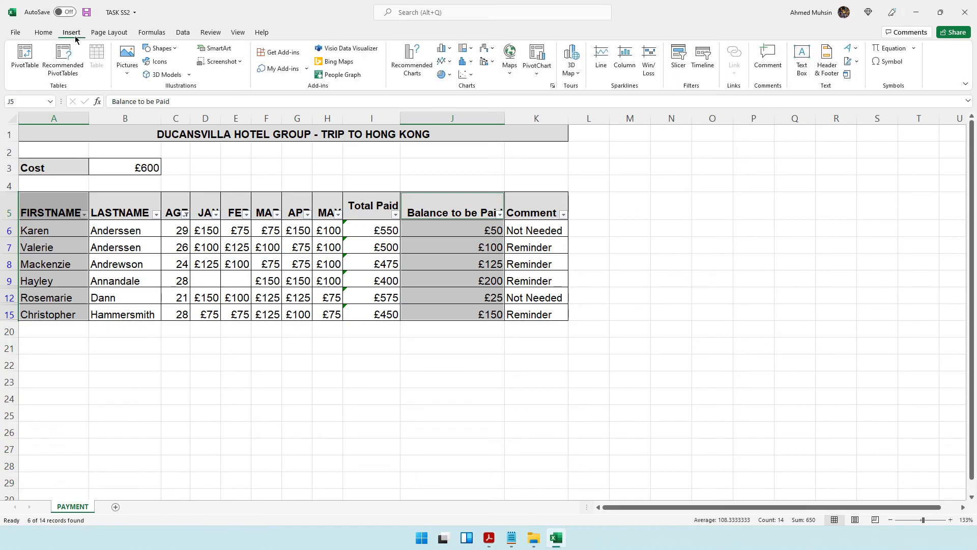
pyautogui.click(402, 77)
pyautogui.moveTo(477, 125); pyautogui.dragTo(570, 99)
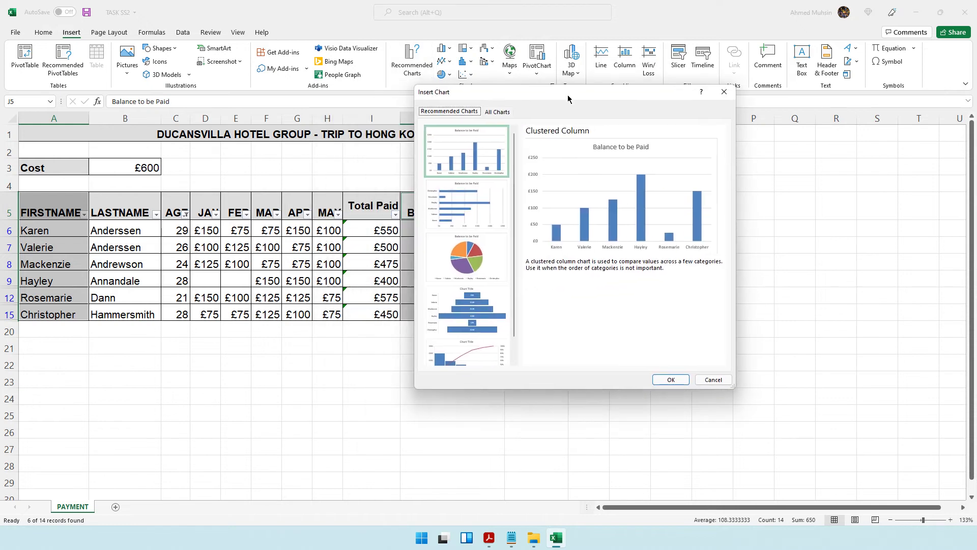
pyautogui.click(476, 199)
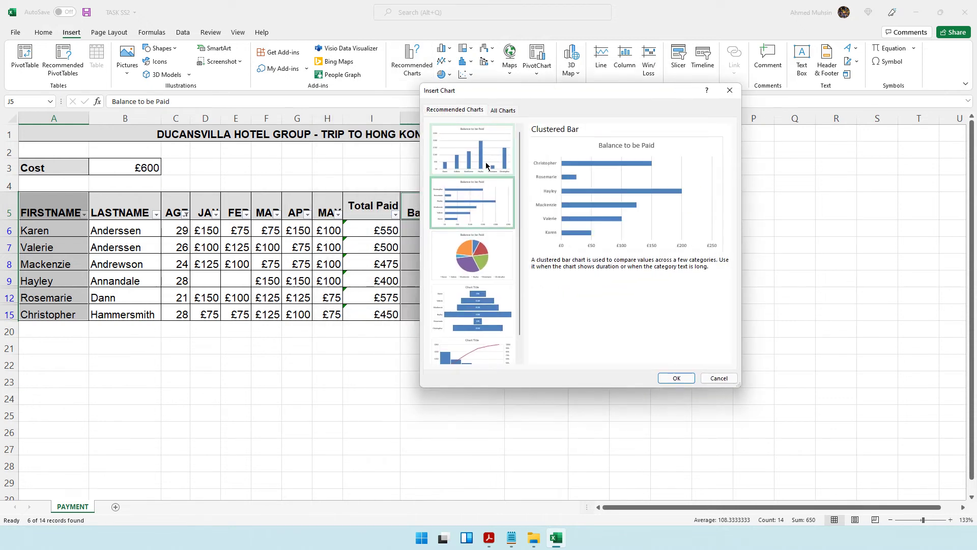
pyautogui.click(486, 165)
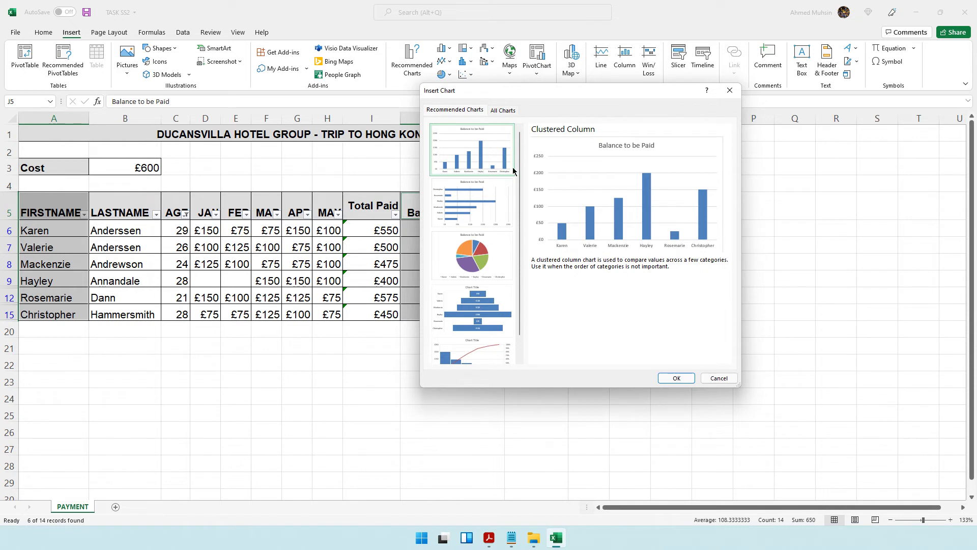
pyautogui.click(672, 379)
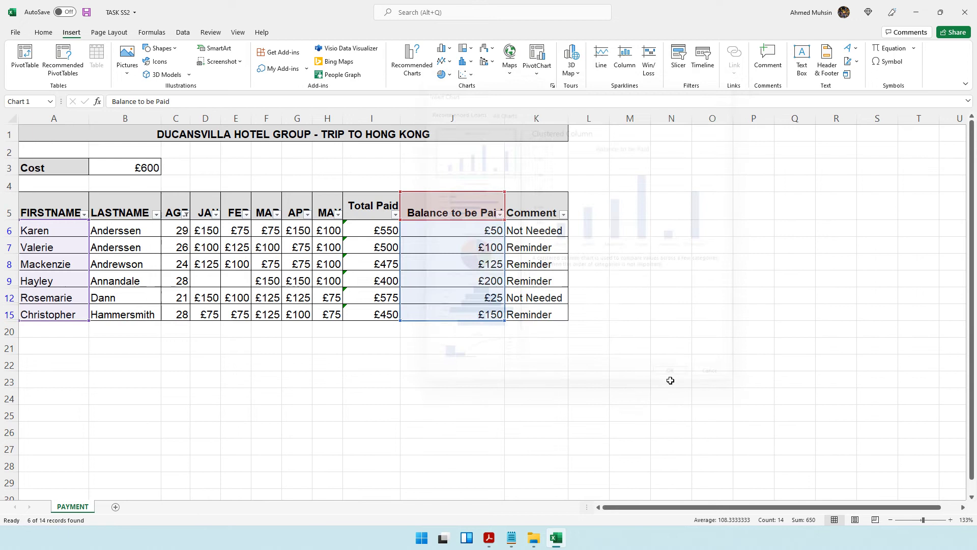
pyautogui.moveTo(578, 234); pyautogui.dragTo(556, 349)
pyautogui.scroll(-3, 558, 346)
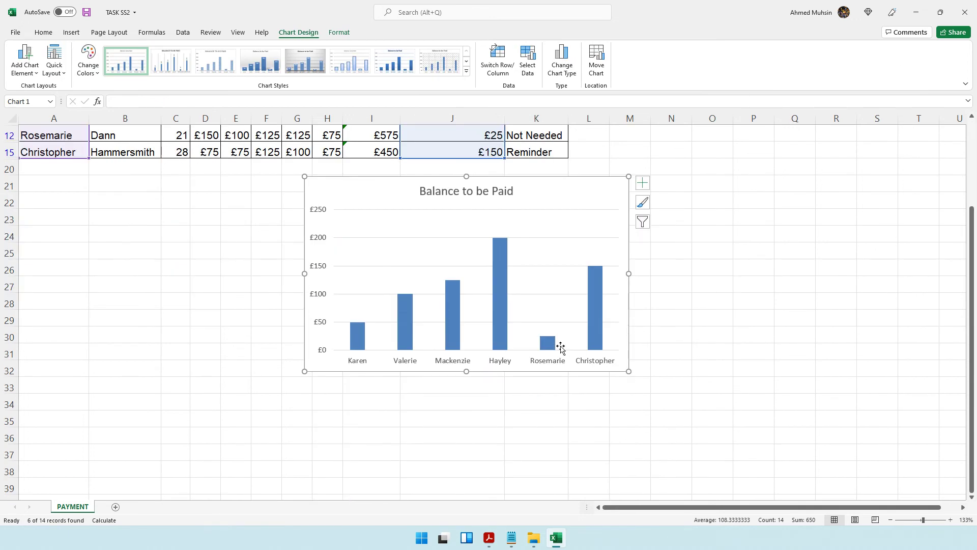
# Step: Check the title and axis-label requirement, then place the cursor in the chart title after 'Paid'
pyautogui.click(490, 540)
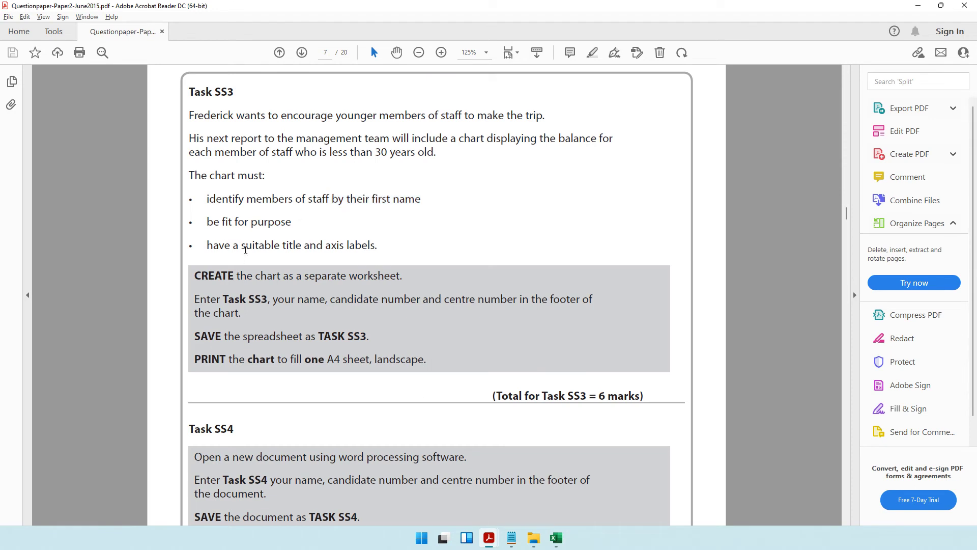
pyautogui.moveTo(241, 246); pyautogui.dragTo(375, 247)
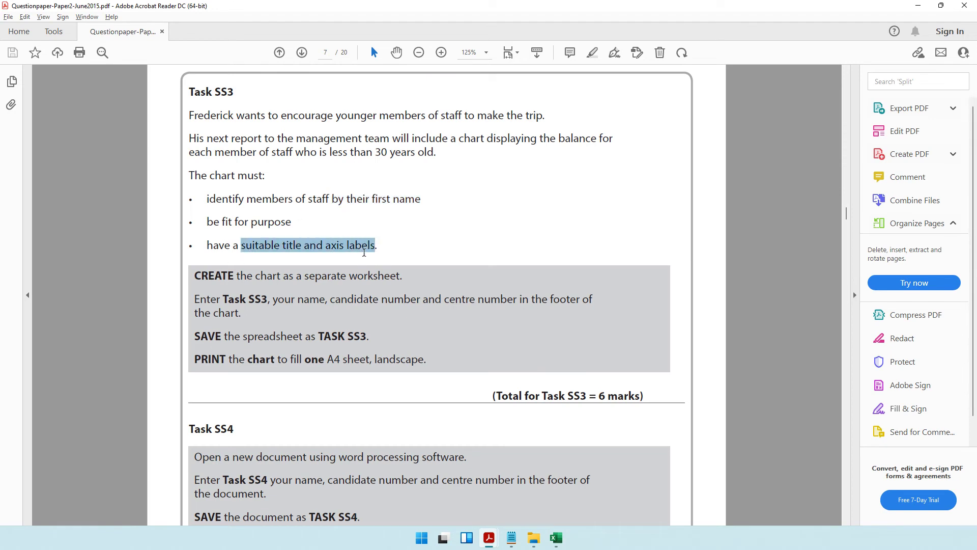
pyautogui.click(918, 6)
pyautogui.click(488, 189)
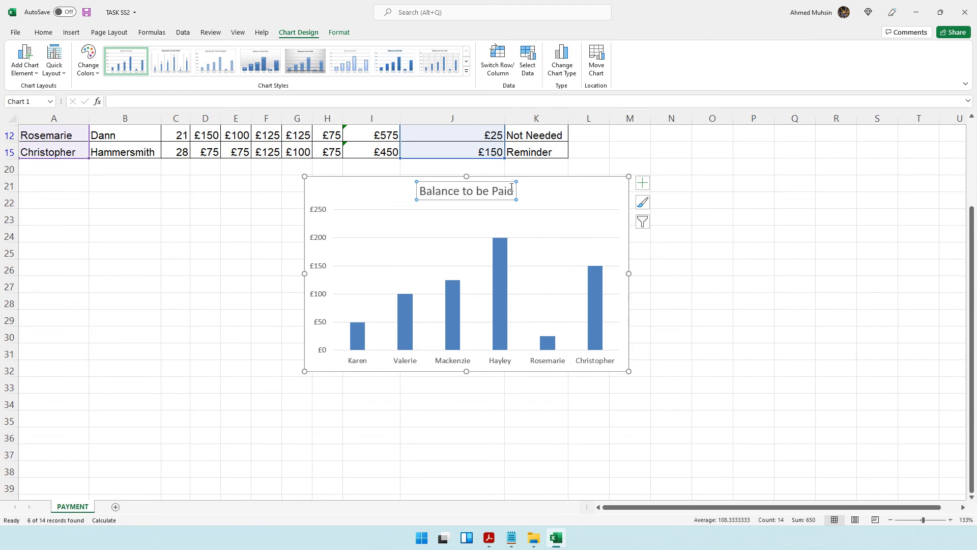
pyautogui.click(513, 191)
# Step: Complete the title as 'Balance to be Paid by Staff Below 30 Years' and add axis titles
pyautogui.write('by')
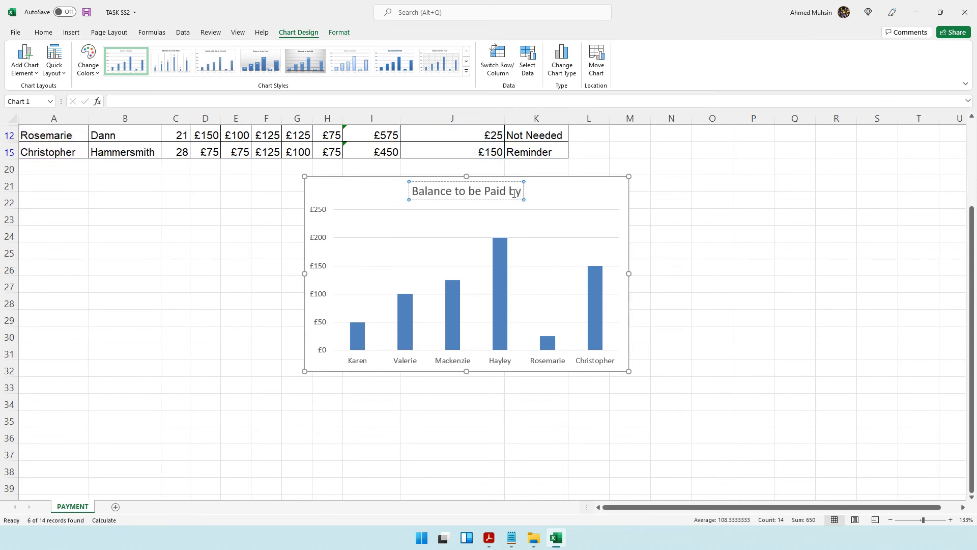
pyautogui.write(' Staff Be')
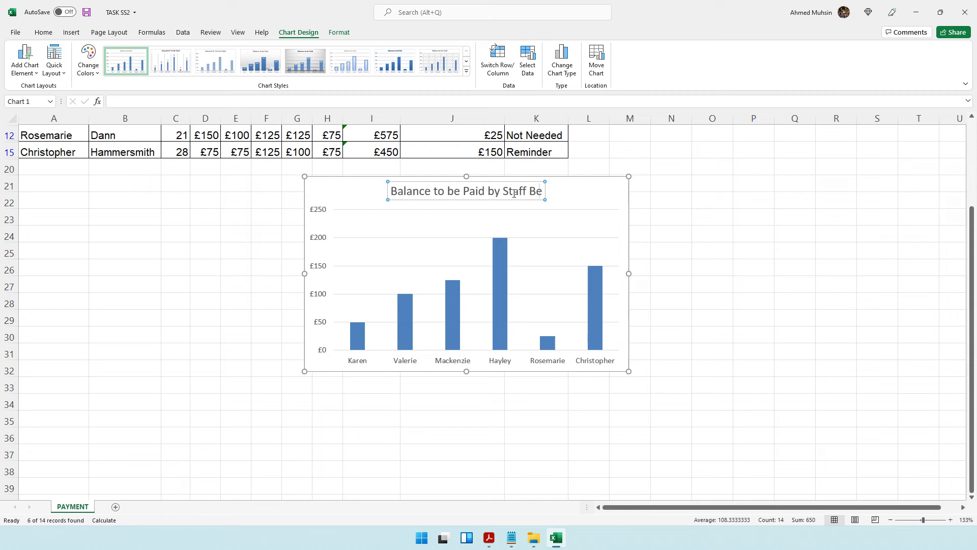
pyautogui.write('low 30 Years')
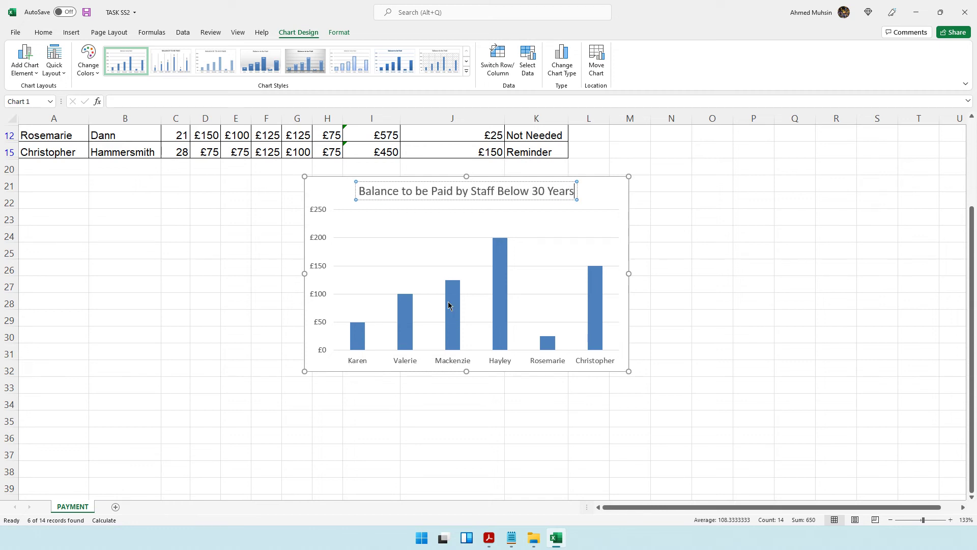
pyautogui.click(438, 361)
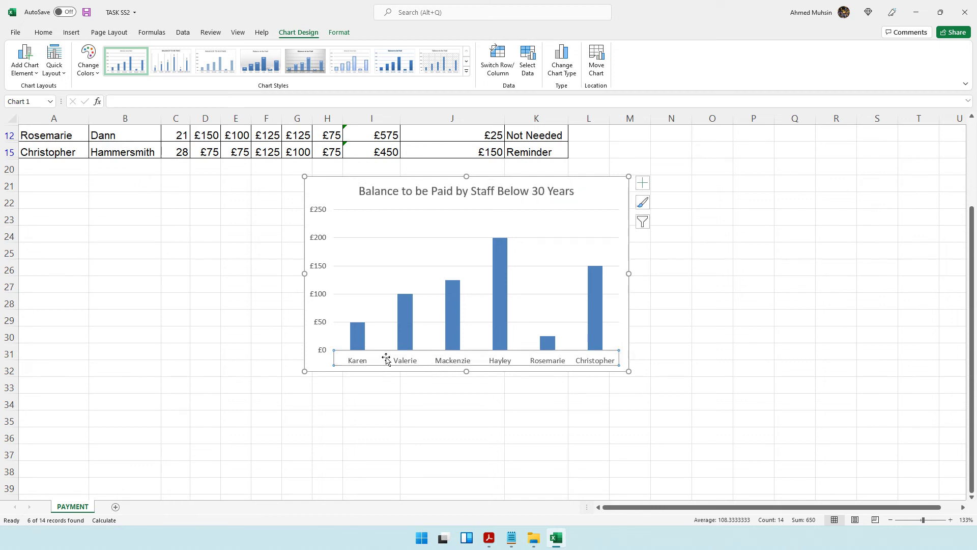
pyautogui.click(647, 187)
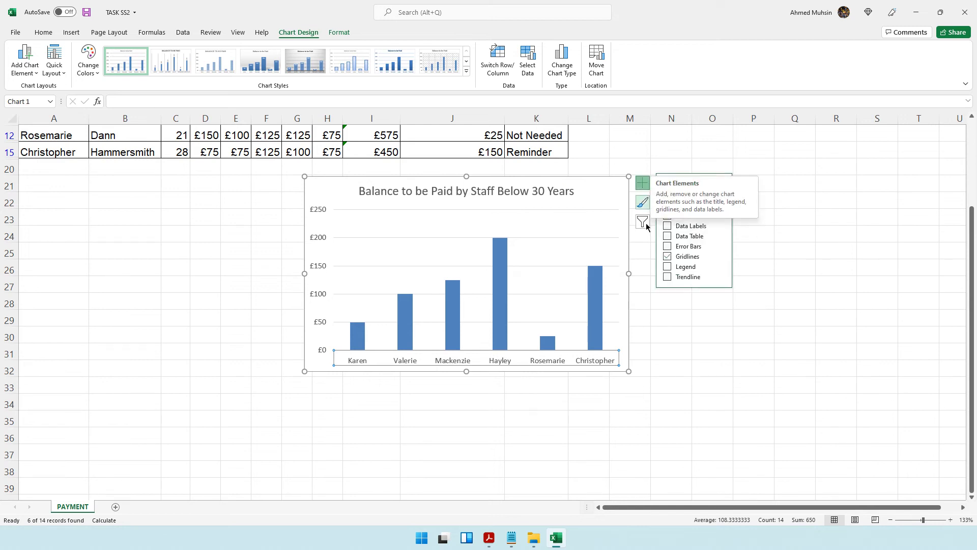
pyautogui.click(668, 205)
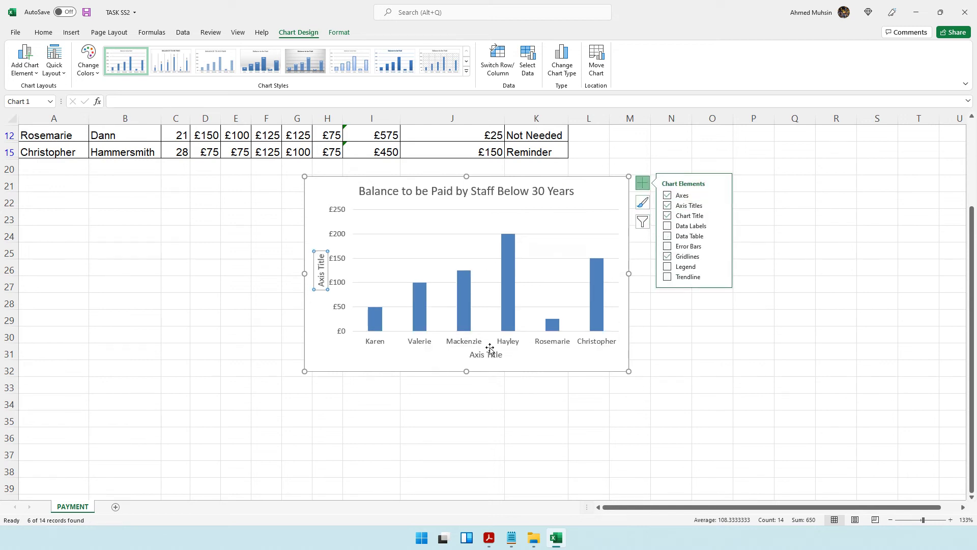
# Step: Label the horizontal axis 'First Name' and the vertical axis 'Balance to be Paid'
pyautogui.click(476, 357)
pyautogui.moveTo(471, 355); pyautogui.dragTo(517, 353)
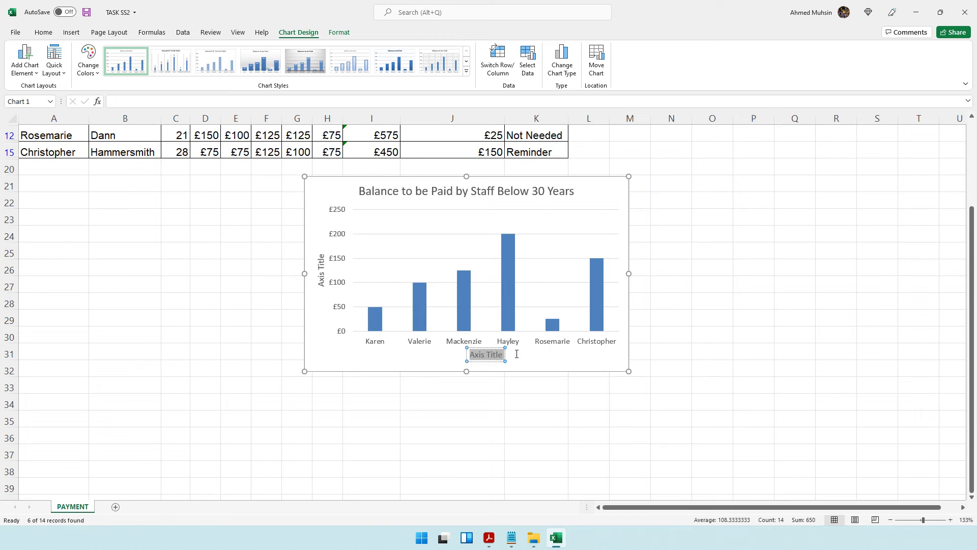
pyautogui.write('First')
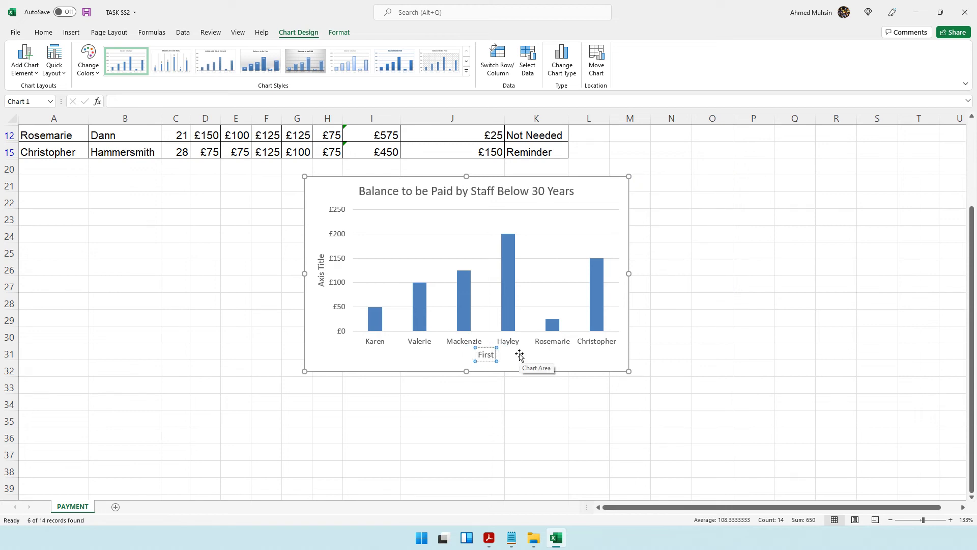
pyautogui.write(' Name')
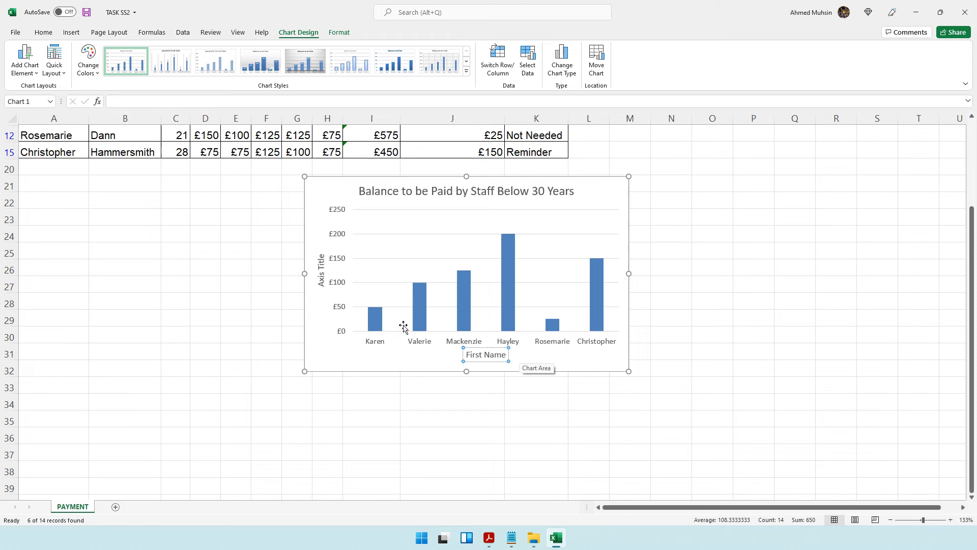
pyautogui.click(328, 293)
pyautogui.moveTo(328, 293); pyautogui.dragTo(328, 251)
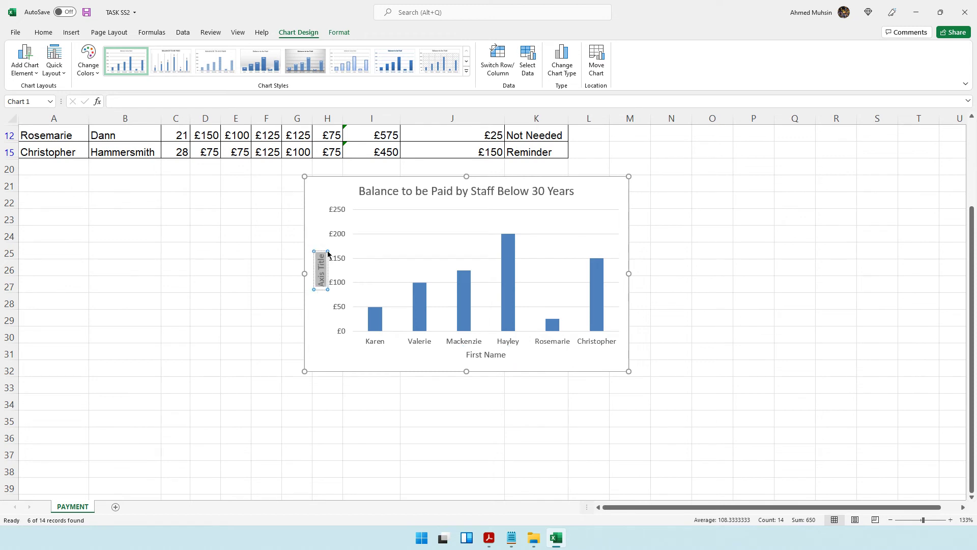
pyautogui.write('Balance to')
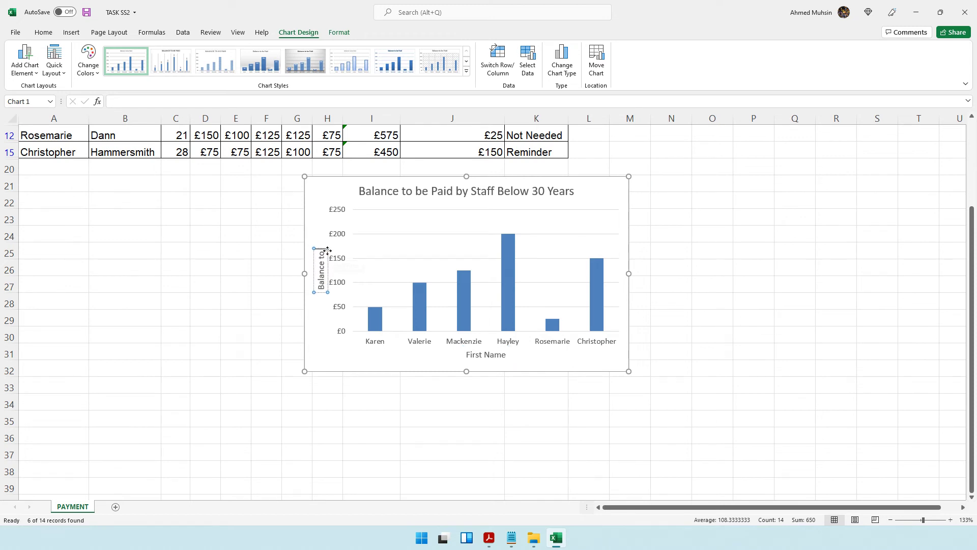
pyautogui.write(' be Paid')
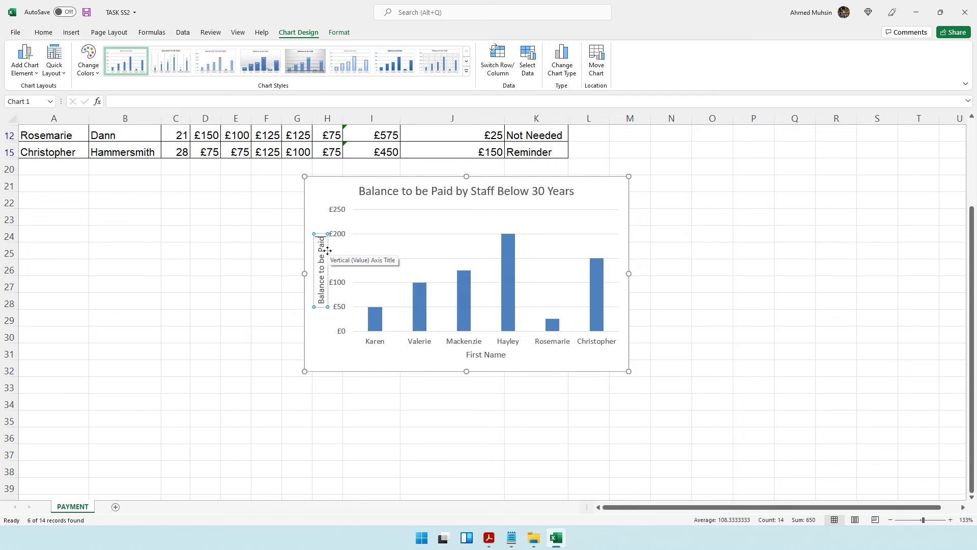
pyautogui.click(423, 196)
pyautogui.click(43, 32)
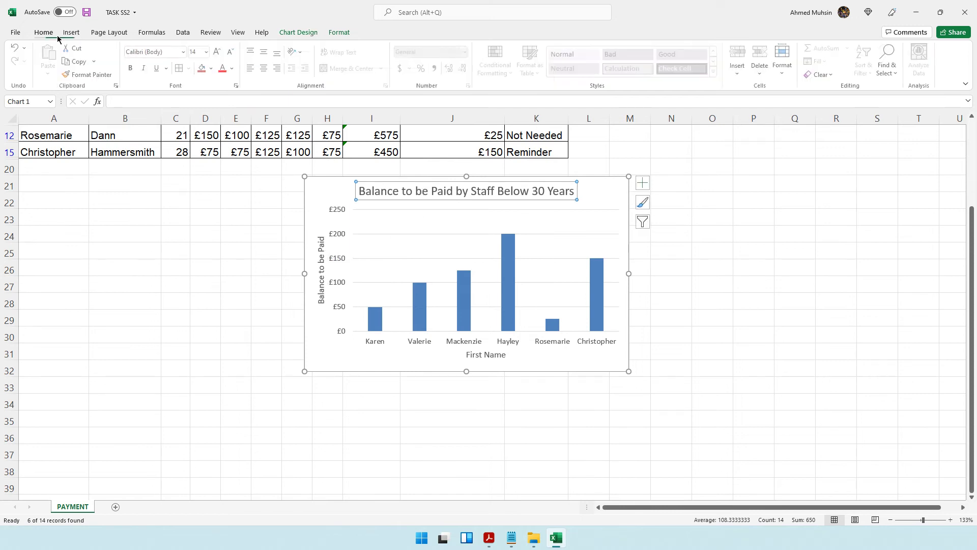
pyautogui.click(132, 67)
pyautogui.click(160, 71)
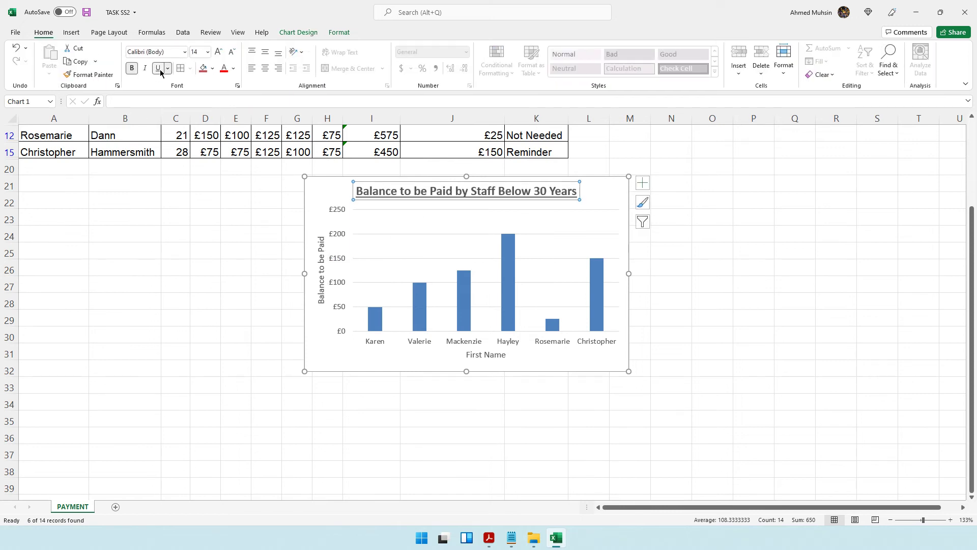
pyautogui.click(604, 195)
pyautogui.moveTo(629, 371); pyautogui.dragTo(696, 417)
pyautogui.click(650, 234)
pyautogui.click(489, 545)
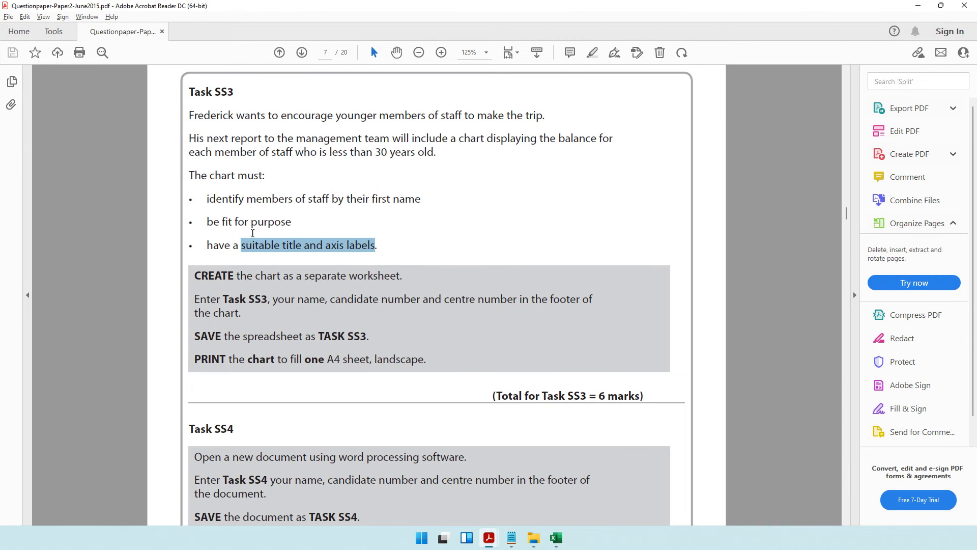
pyautogui.moveTo(256, 275); pyautogui.dragTo(401, 287)
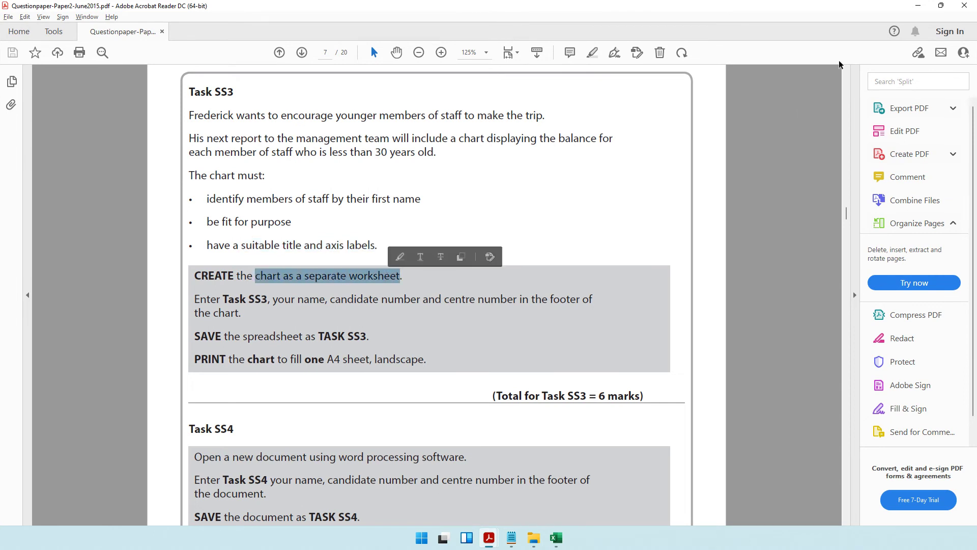
# Step: Use Move Chart to place the whole balance chart on a new sheet named Chart1
pyautogui.click(918, 5)
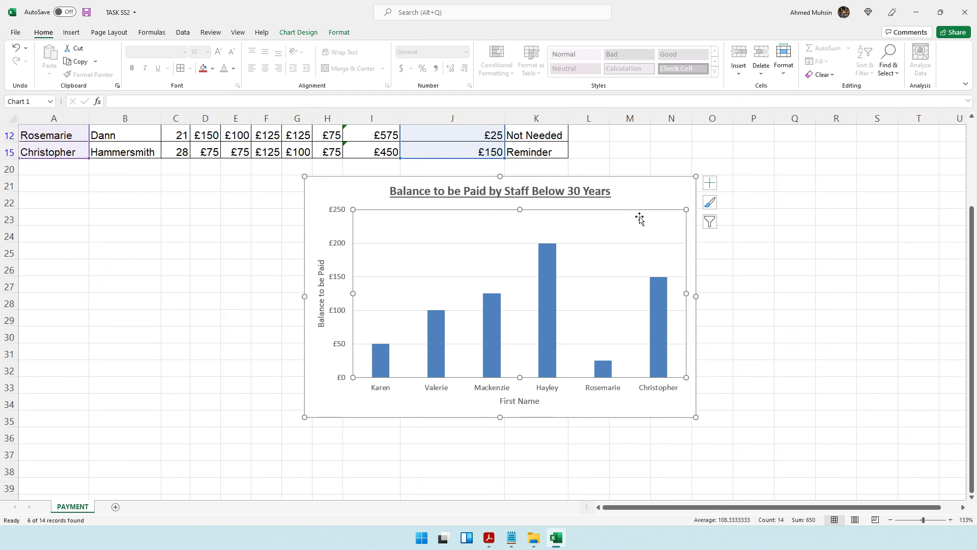
pyautogui.click(655, 198)
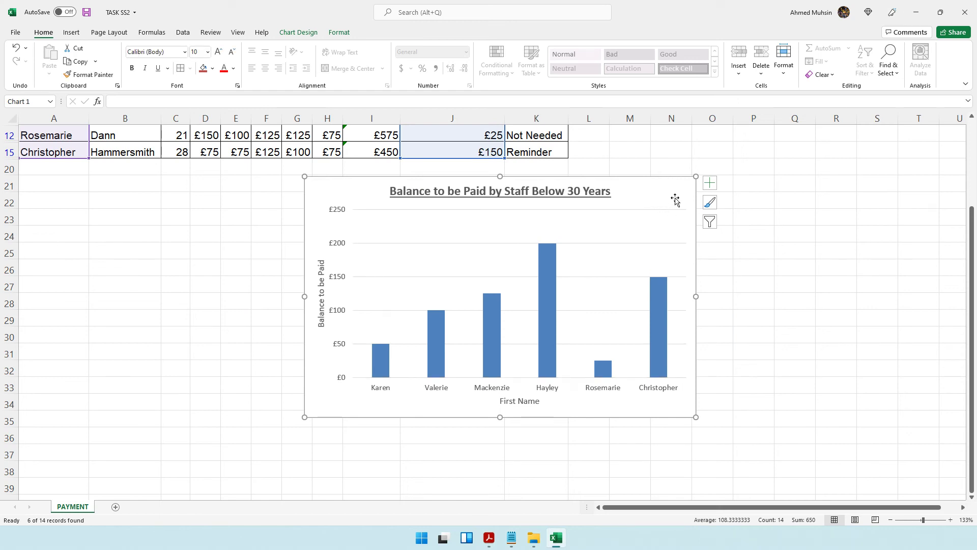
pyautogui.rightClick(672, 195)
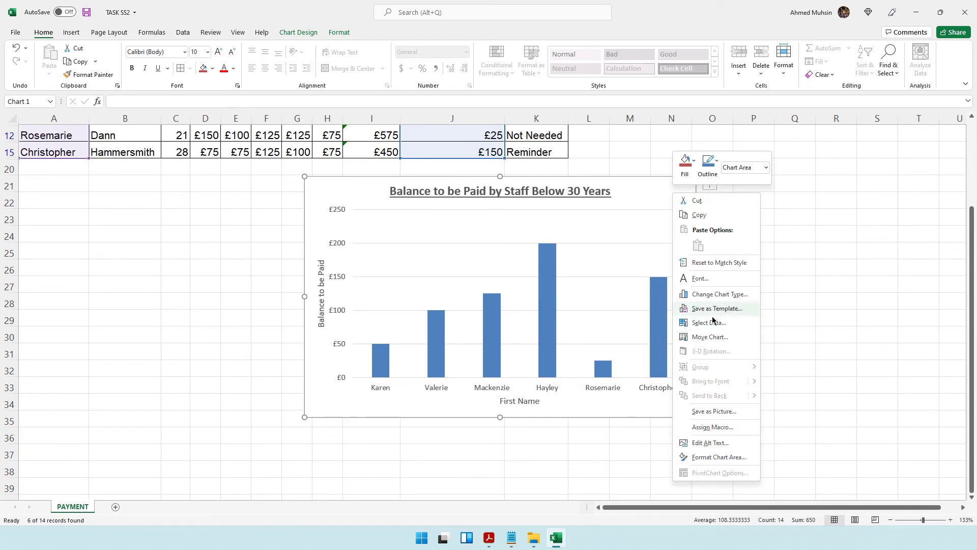
pyautogui.click(712, 338)
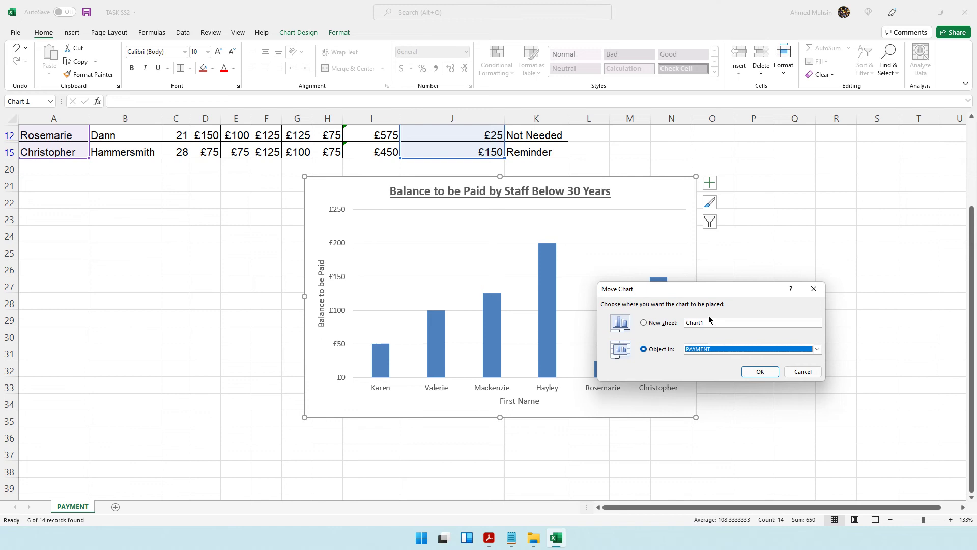
pyautogui.moveTo(710, 294); pyautogui.dragTo(757, 245)
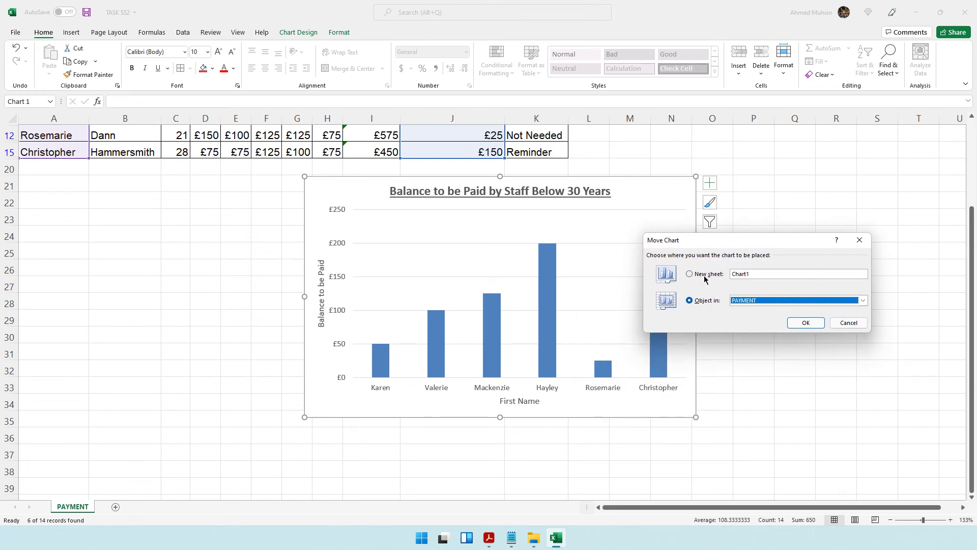
pyautogui.click(705, 275)
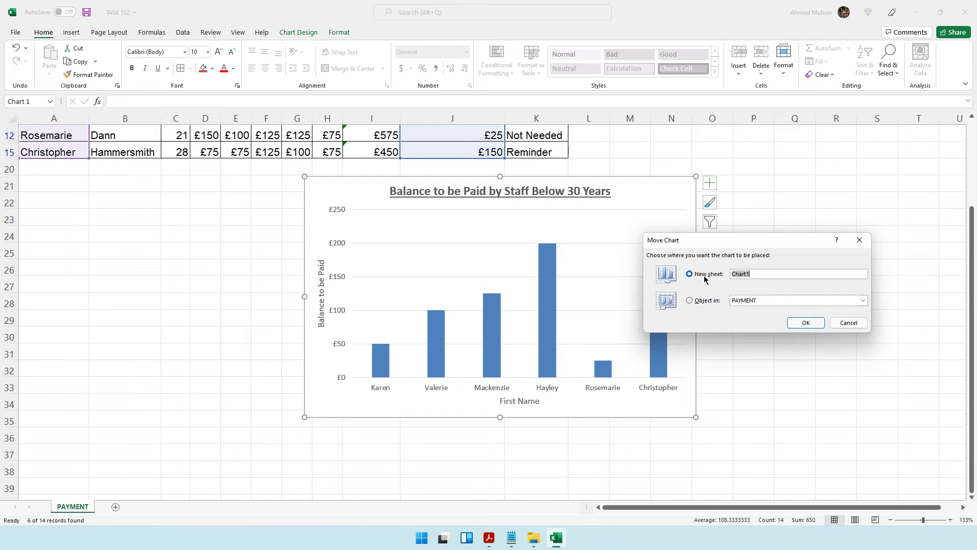
pyautogui.click(808, 325)
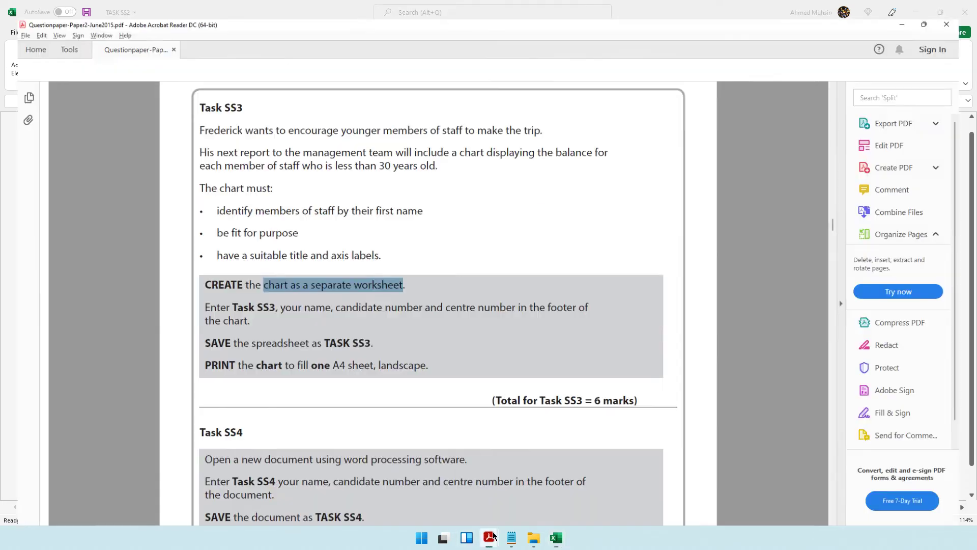
pyautogui.click(489, 538)
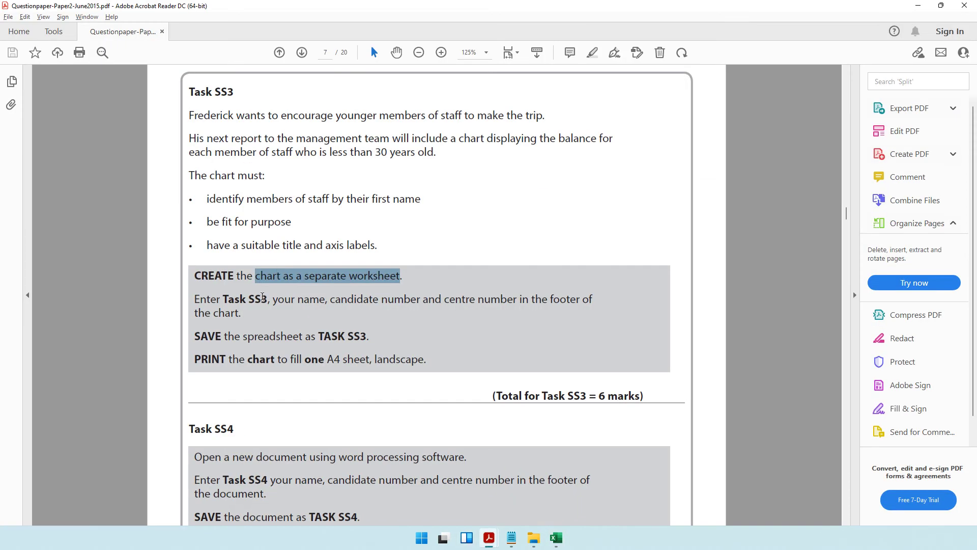
pyautogui.moveTo(224, 300); pyautogui.dragTo(590, 315)
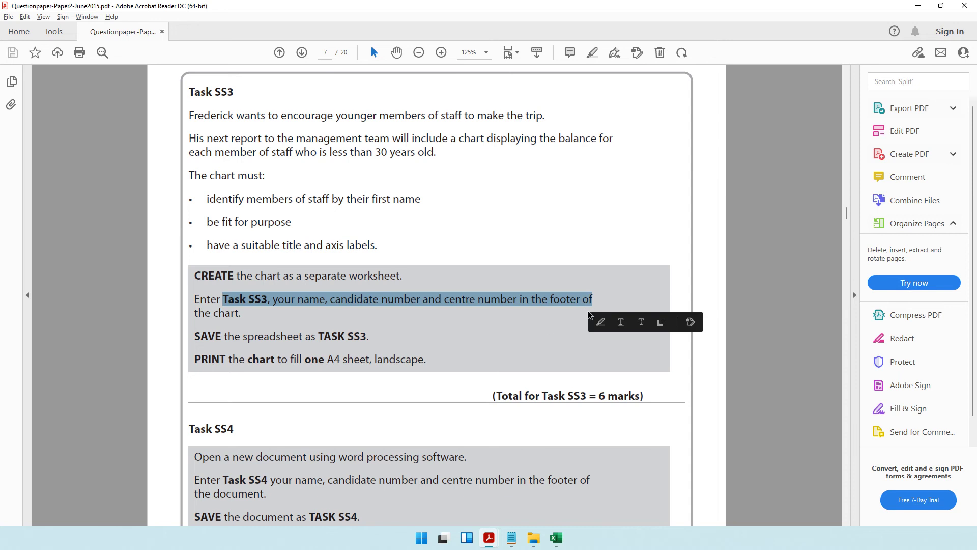
pyautogui.click(918, 6)
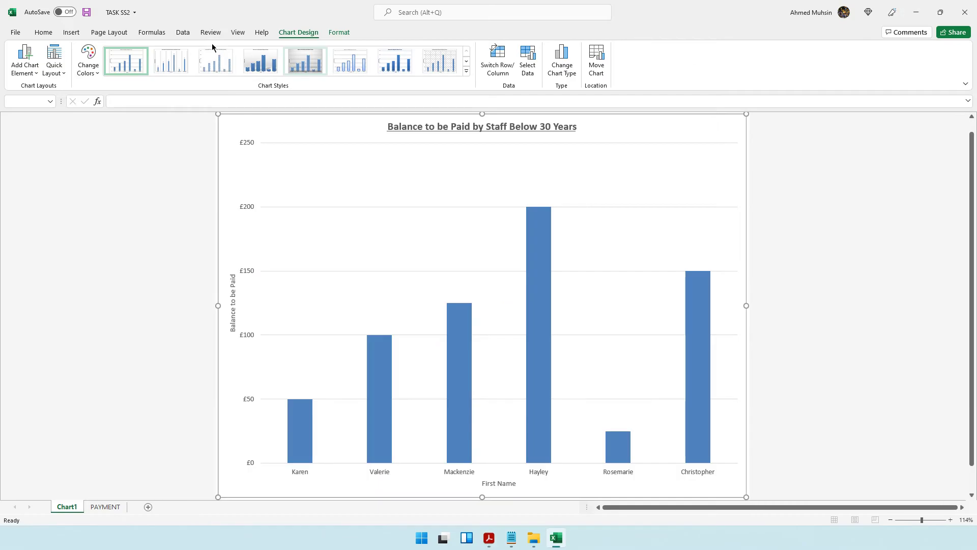
# Step: Add a custom footer to Chart1 with Task SS3, candidate name, candidate number and centre number
pyautogui.click(72, 32)
pyautogui.click(825, 71)
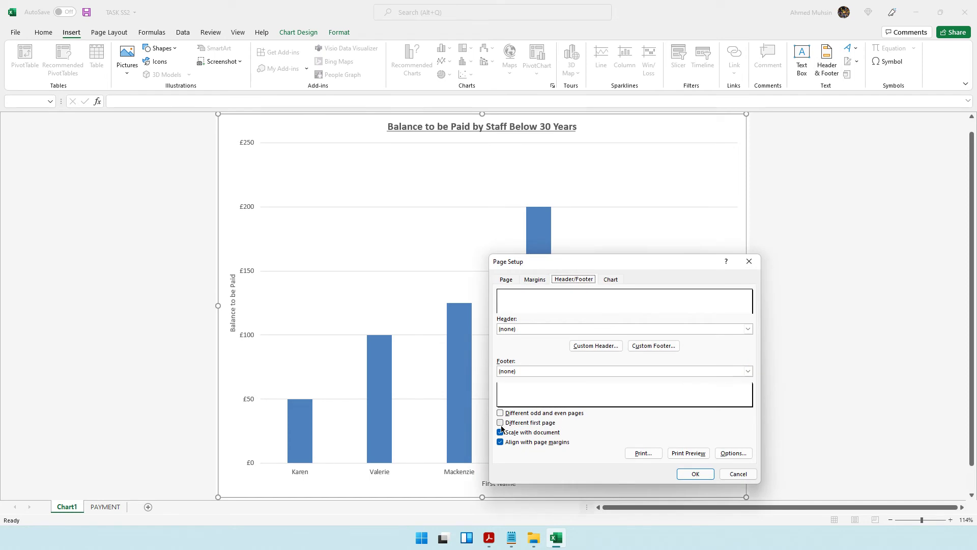
pyautogui.click(655, 346)
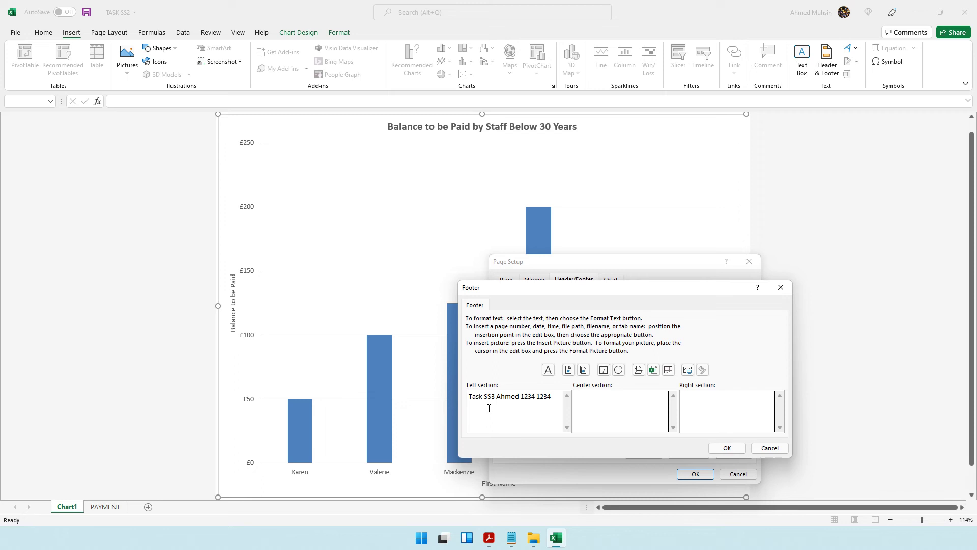
pyautogui.click(731, 448)
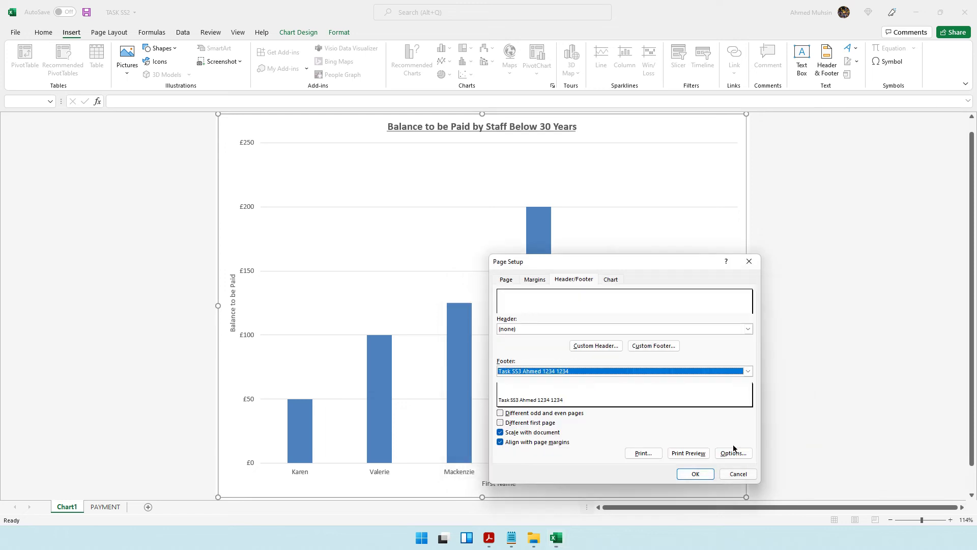
pyautogui.click(695, 474)
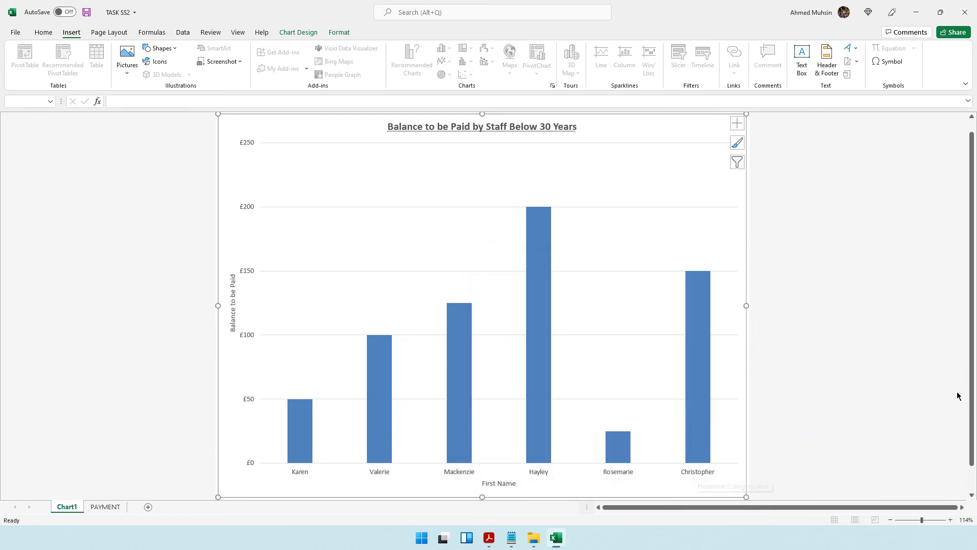
pyautogui.moveTo(972, 422); pyautogui.dragTo(970, 352)
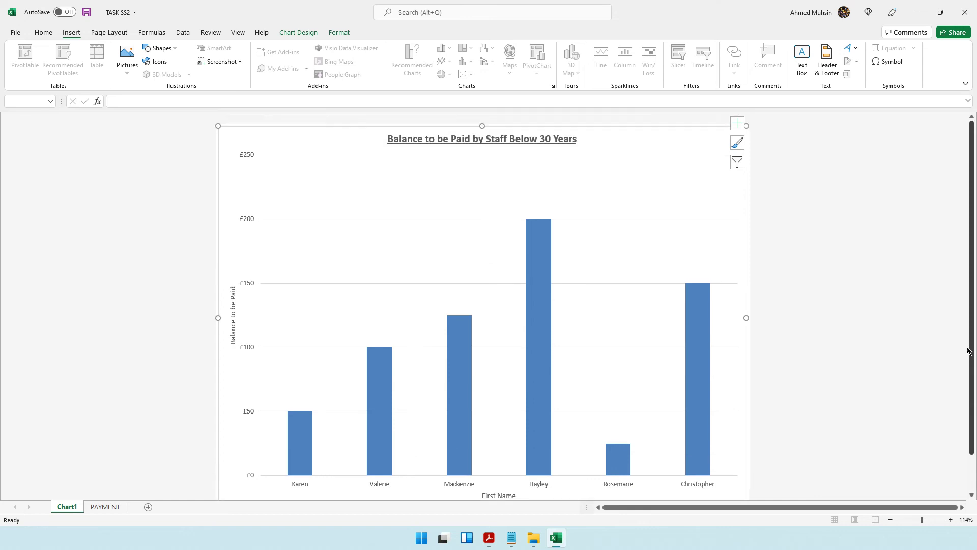
# Step: Preview the chart printout with its footer, then review the next instruction in the question paper
pyautogui.hotkey('ctrl', 'p')
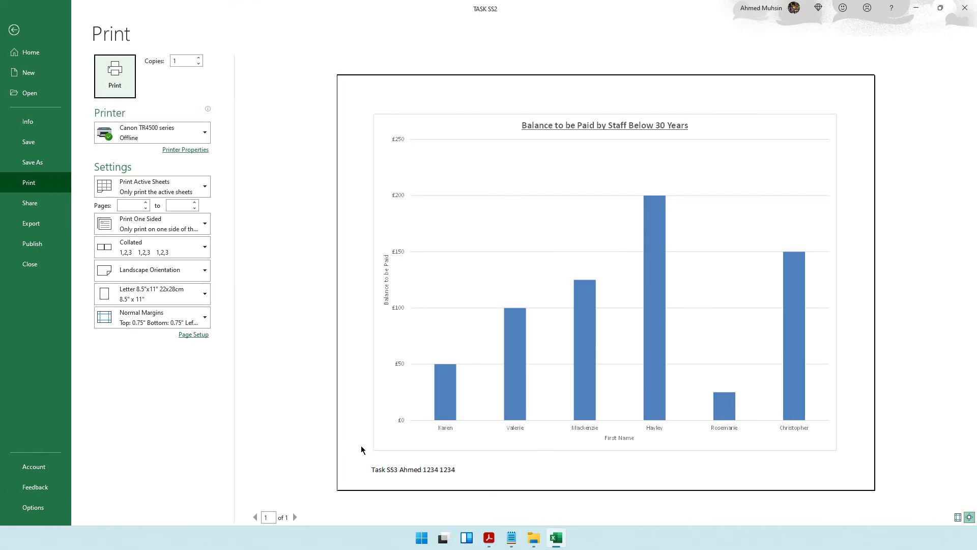
pyautogui.click(14, 29)
pyautogui.click(489, 538)
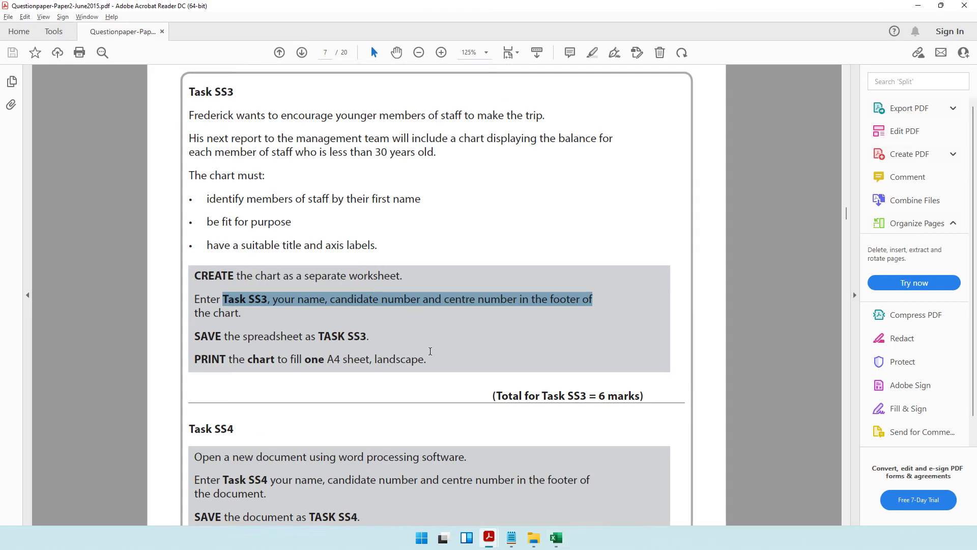
pyautogui.scroll(-2, 410, 280)
pyautogui.moveTo(243, 287); pyautogui.dragTo(370, 287)
pyautogui.click(556, 537)
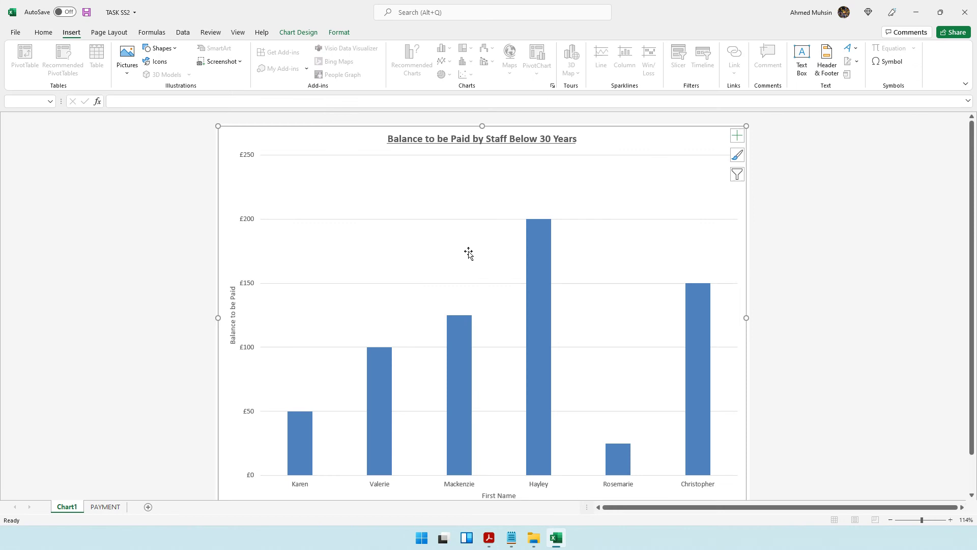
# Step: Save the workbook as TASK SS3 using F12
pyautogui.press('F12')
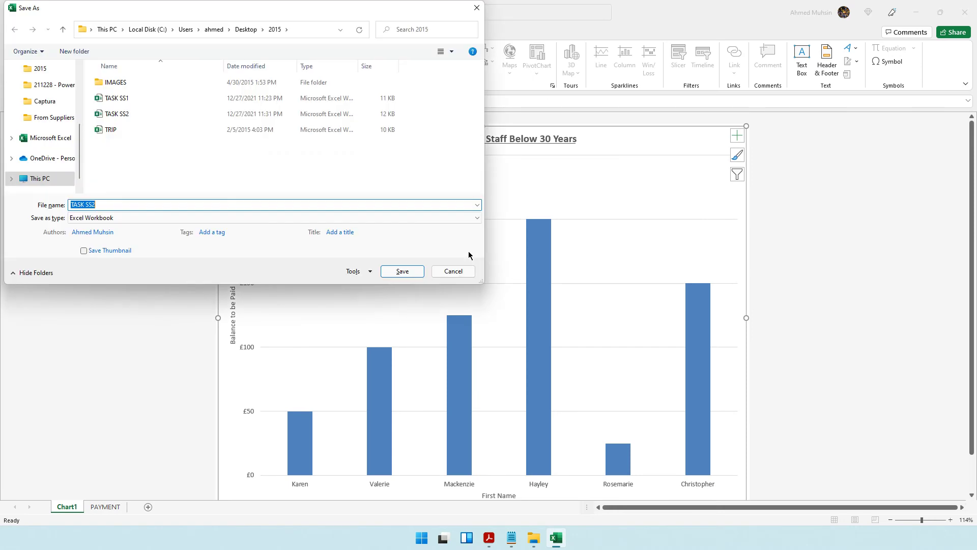
pyautogui.write('TASK SS3')
pyautogui.press('Return')
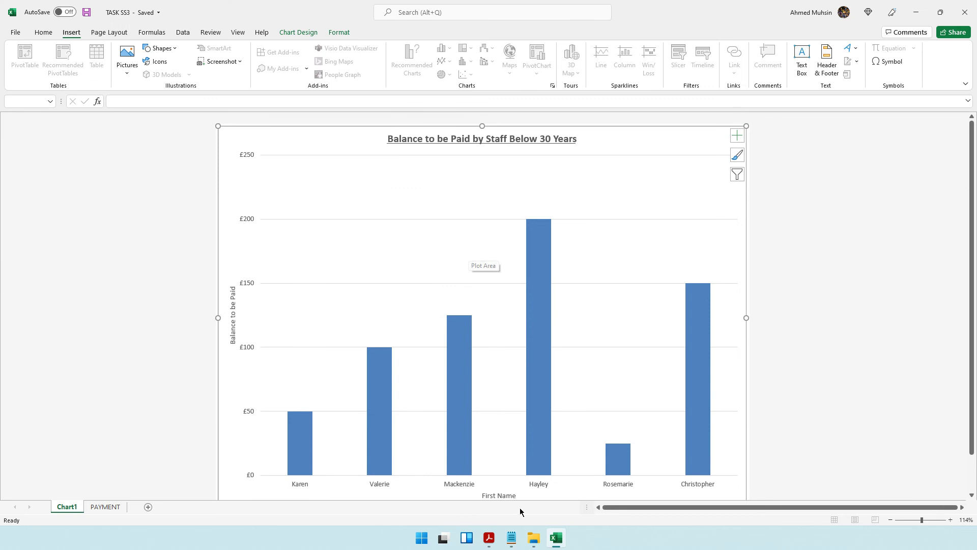
# Step: Highlight the landscape chart-printing instruction in the question paper
pyautogui.click(489, 538)
pyautogui.moveTo(230, 312); pyautogui.dragTo(417, 318)
pyautogui.click(404, 318)
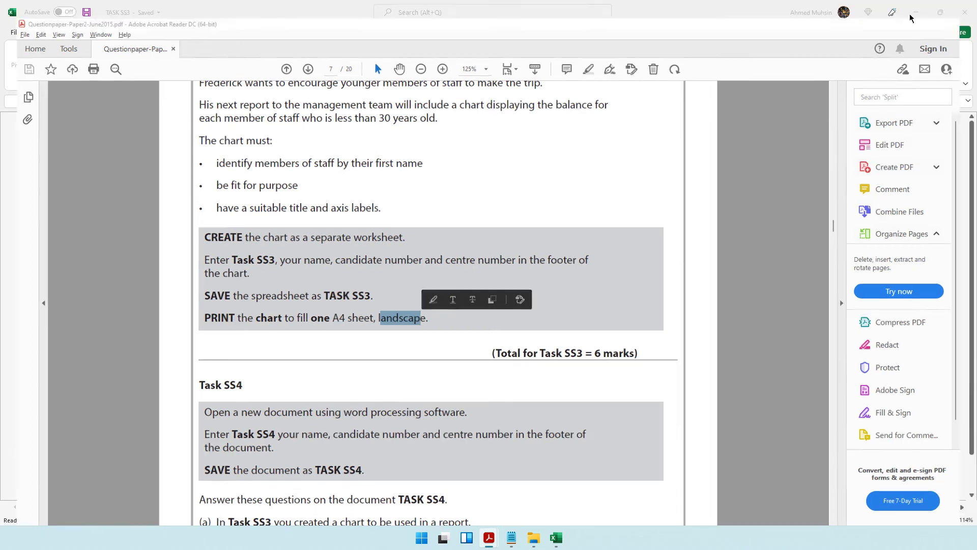
# Step: In print settings, keep Landscape orientation and change the paper size from Letter to A4
pyautogui.hotkey('alt', 'Tab')
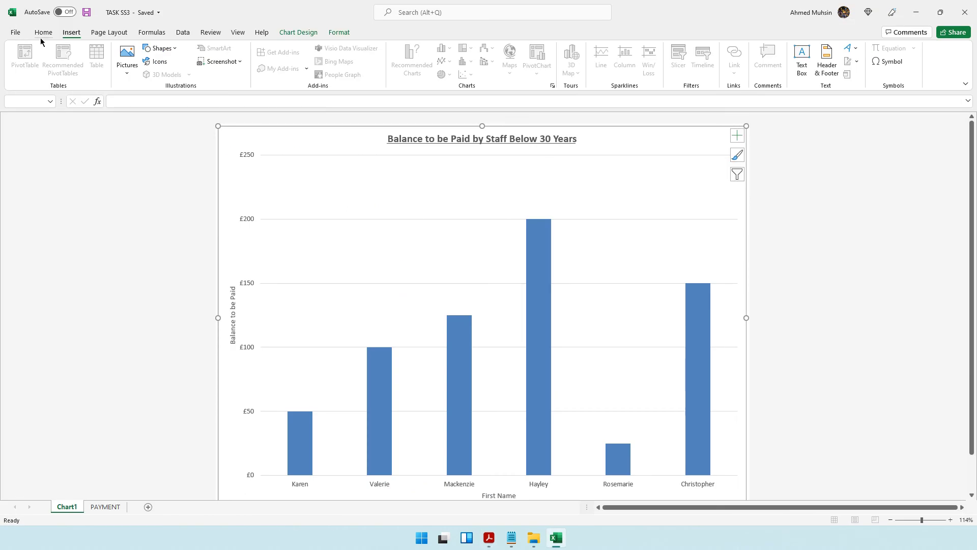
pyautogui.hotkey('ctrl', 'p')
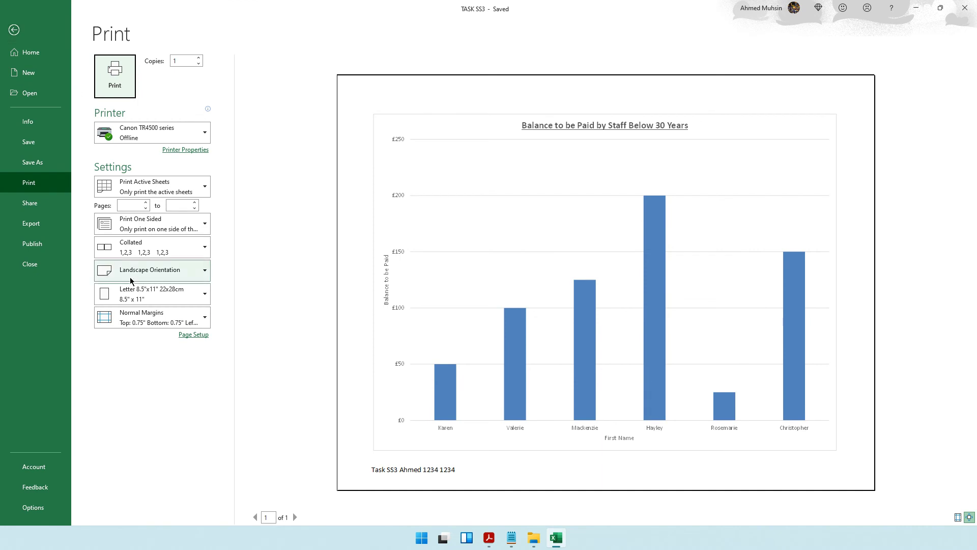
pyautogui.click(153, 270)
pyautogui.click(162, 308)
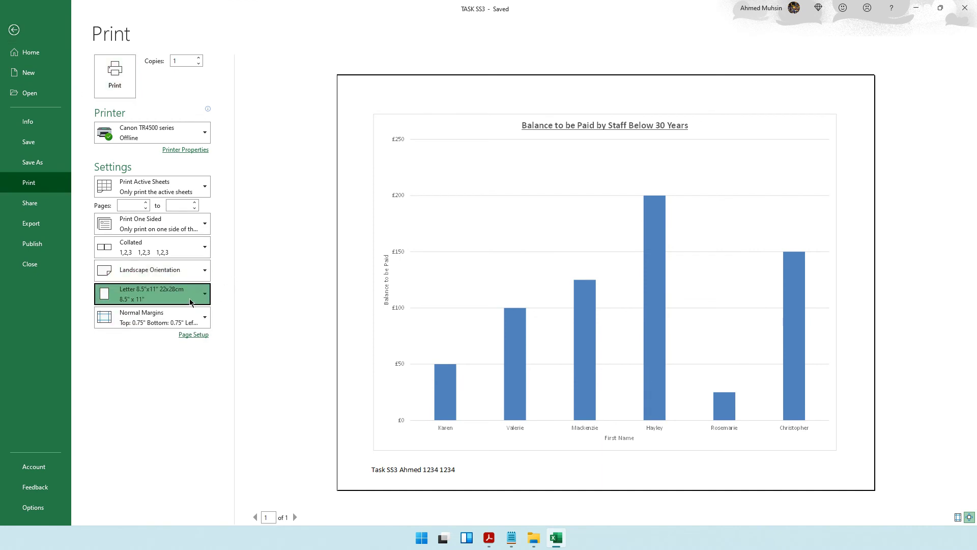
pyautogui.click(152, 294)
pyautogui.click(134, 85)
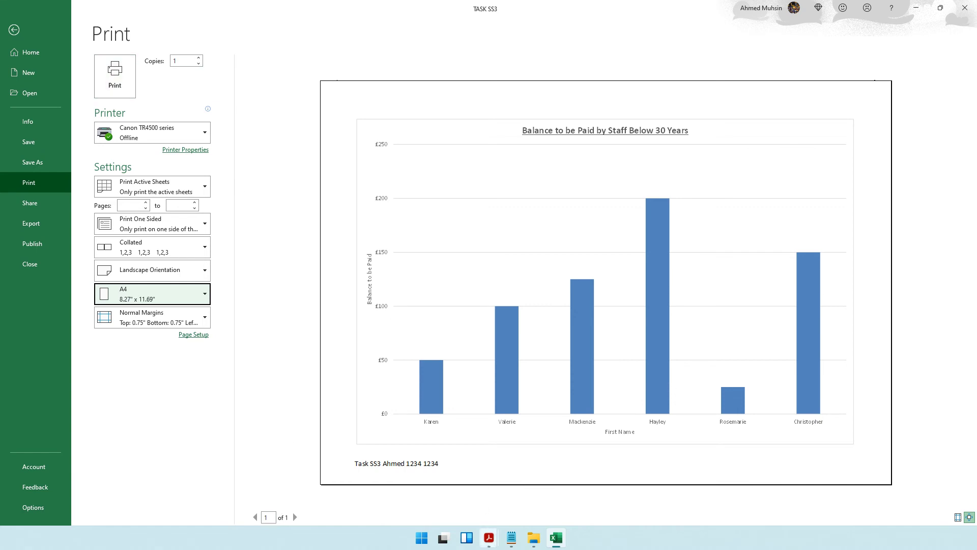
pyautogui.click(489, 537)
pyautogui.click(425, 322)
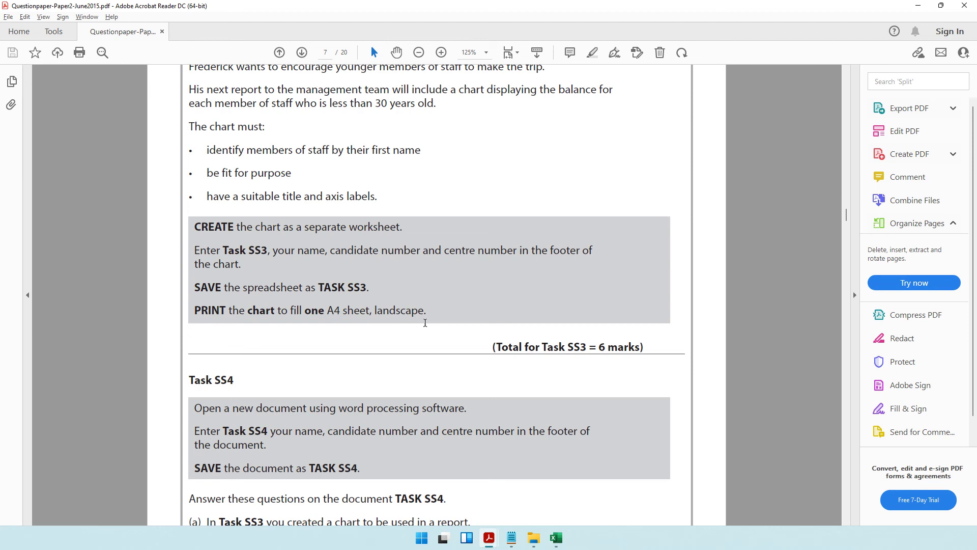
# Step: Scroll to Task SS4 and highlight its new-document, footer and save-as TASK SS4 instructions
pyautogui.moveTo(569, 351); pyautogui.dragTo(588, 354)
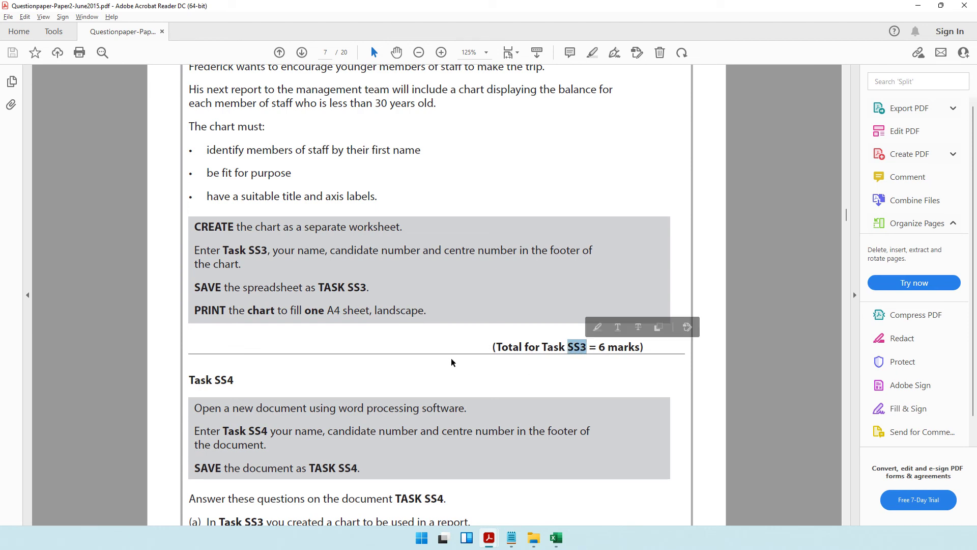
pyautogui.scroll(-3, 452, 359)
pyautogui.scroll(-2, 394, 302)
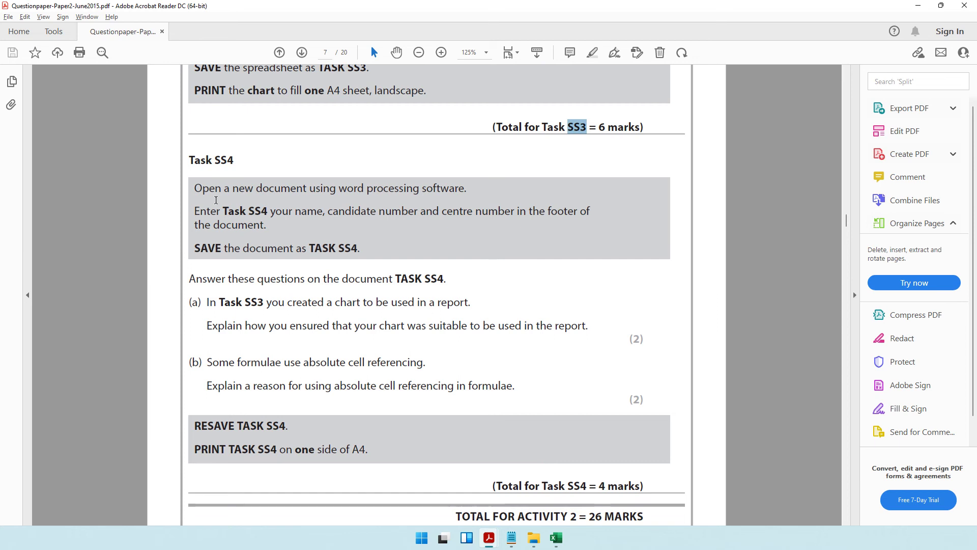
pyautogui.moveTo(194, 188); pyautogui.dragTo(469, 211)
pyautogui.click(300, 218)
pyautogui.moveTo(196, 210); pyautogui.dragTo(316, 214)
pyautogui.moveTo(224, 249); pyautogui.dragTo(361, 250)
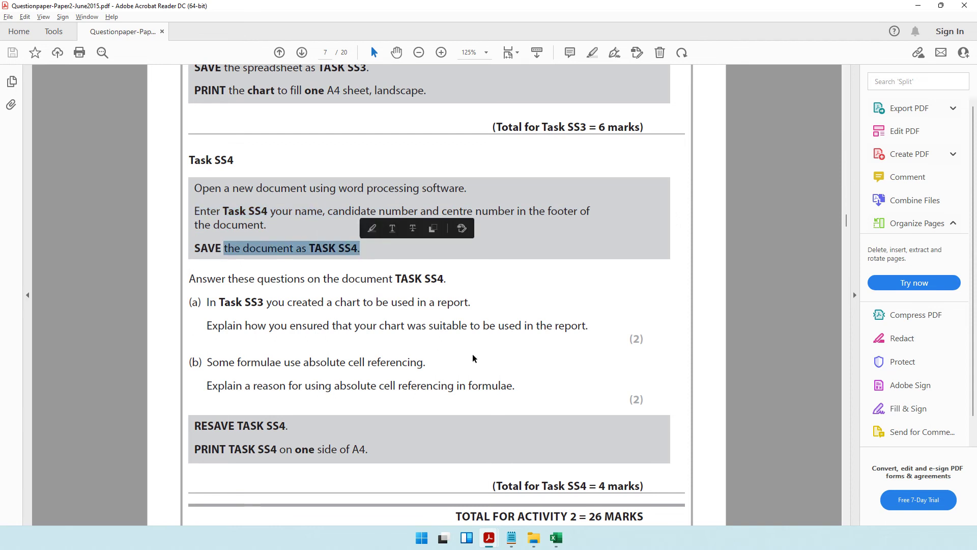
# Step: Add a blank Microsoft Word document to the 2015 folder and name it TASK SS4
pyautogui.click(534, 537)
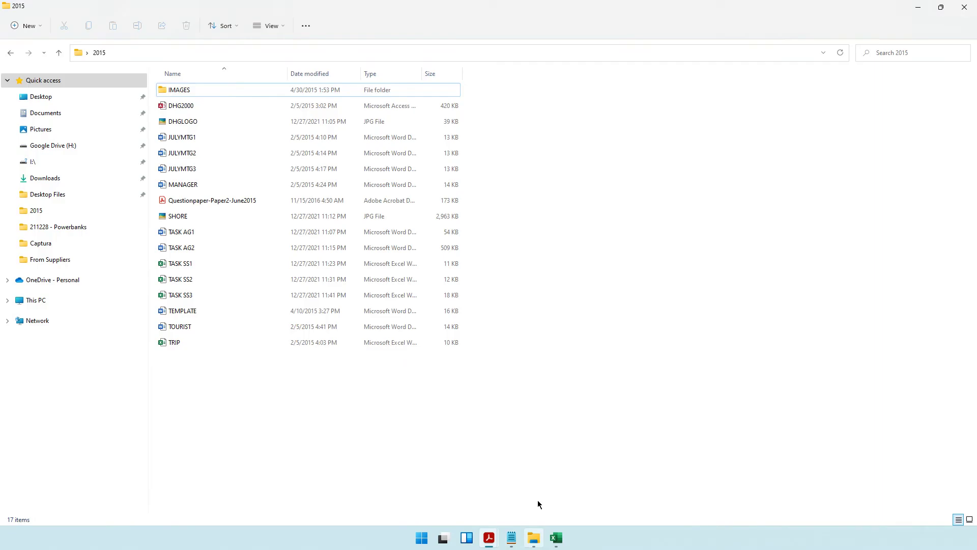
pyautogui.rightClick(256, 397)
pyautogui.moveTo(285, 349)
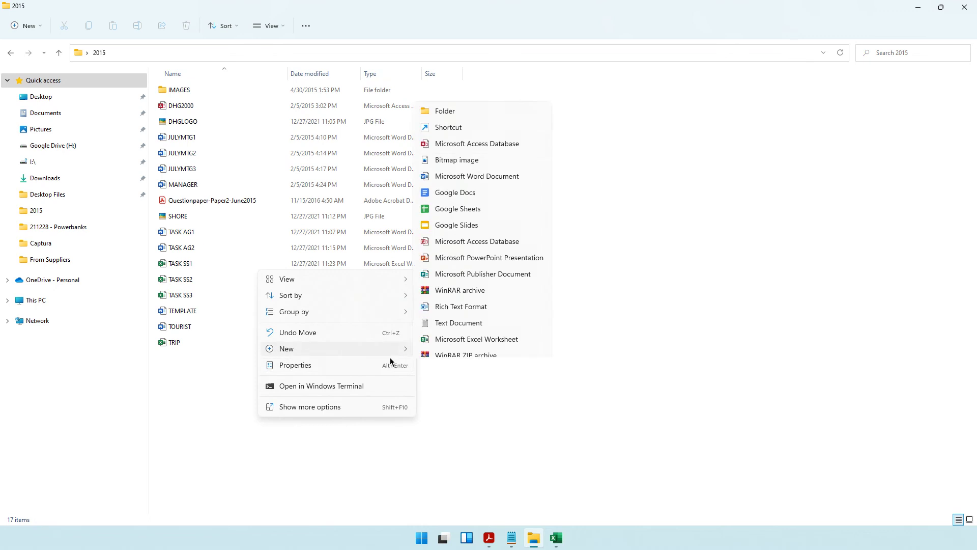
pyautogui.click(456, 168)
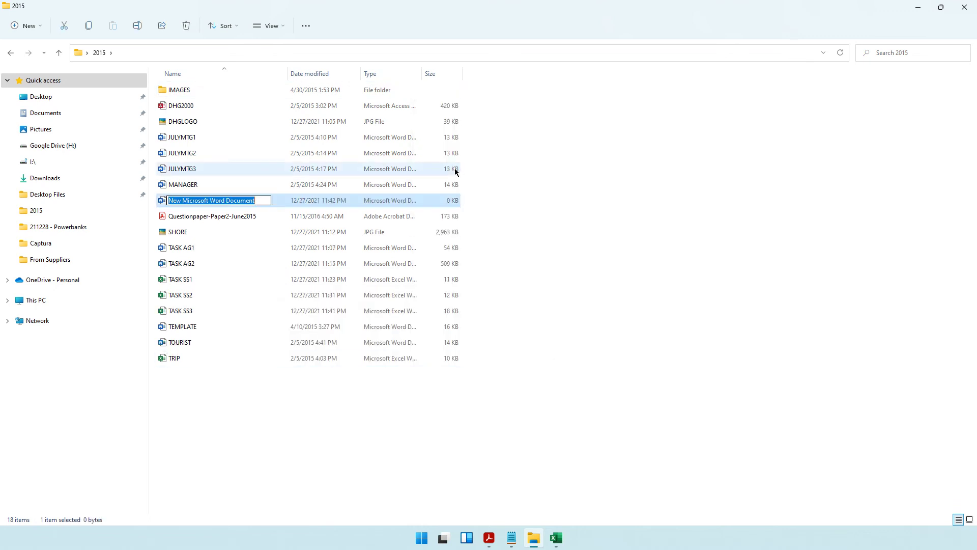
pyautogui.write('TASK SS4')
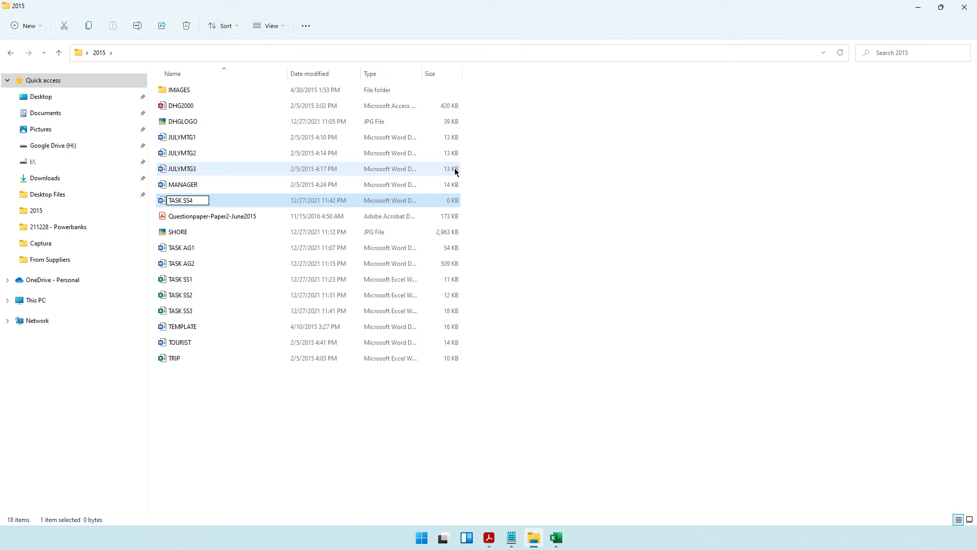
pyautogui.press('Return')
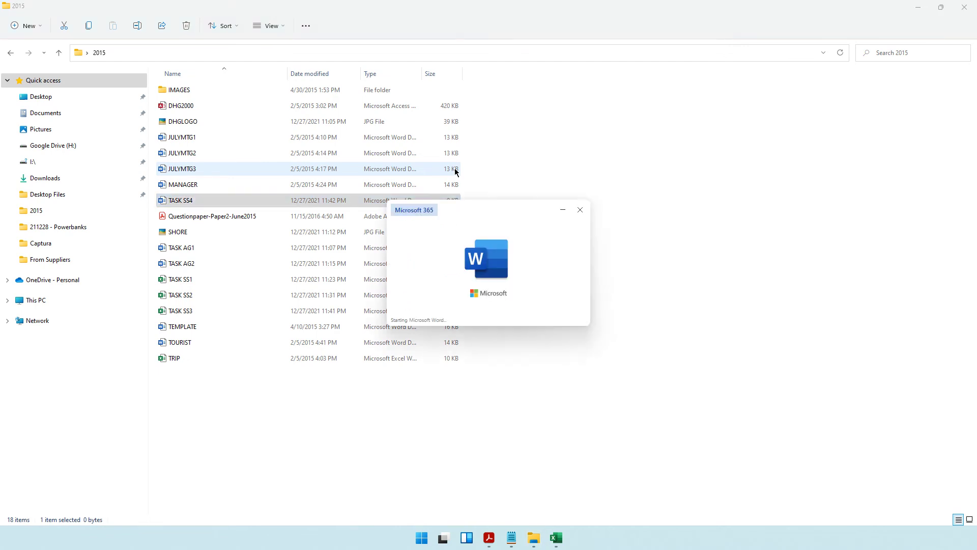
# Step: Type Task SS4 with the candidate's name, candidate number and centre number into the page footer
pyautogui.scroll(-5, 428, 480)
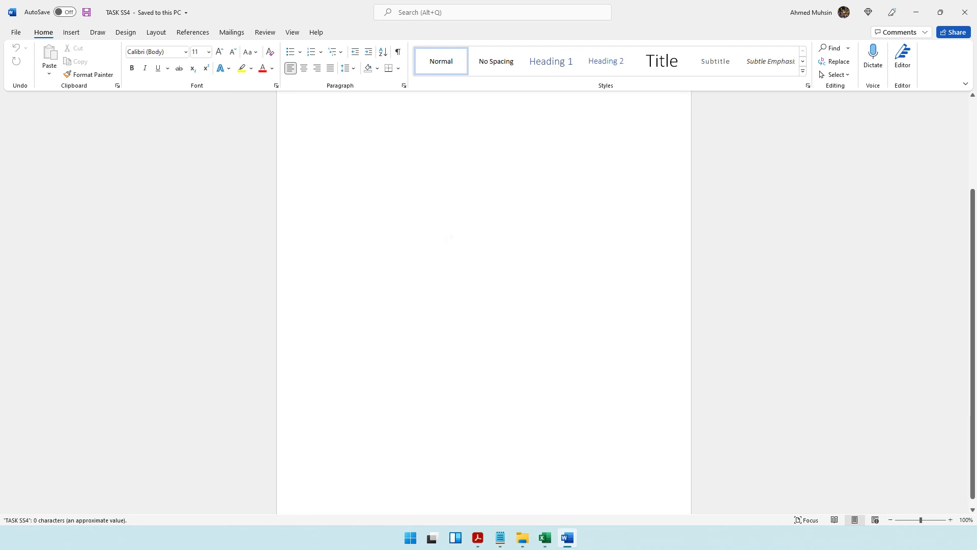
pyautogui.doubleClick(414, 495)
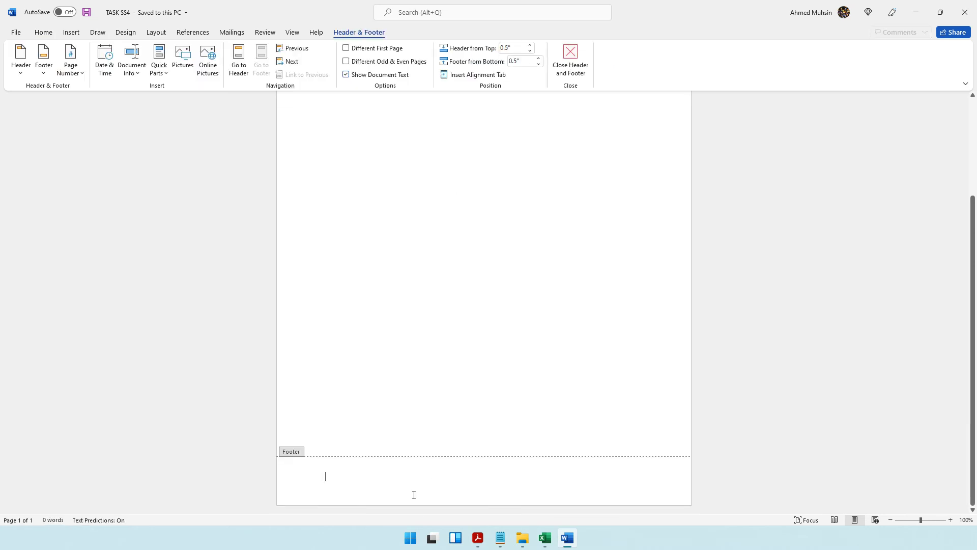
pyautogui.write('Task SS4 Ahmed 1234 1234')
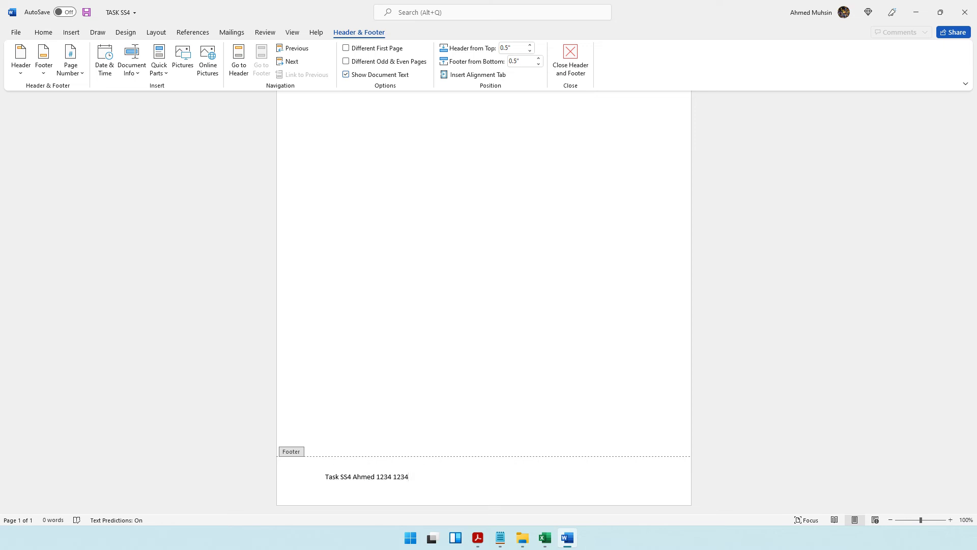
pyautogui.click(579, 68)
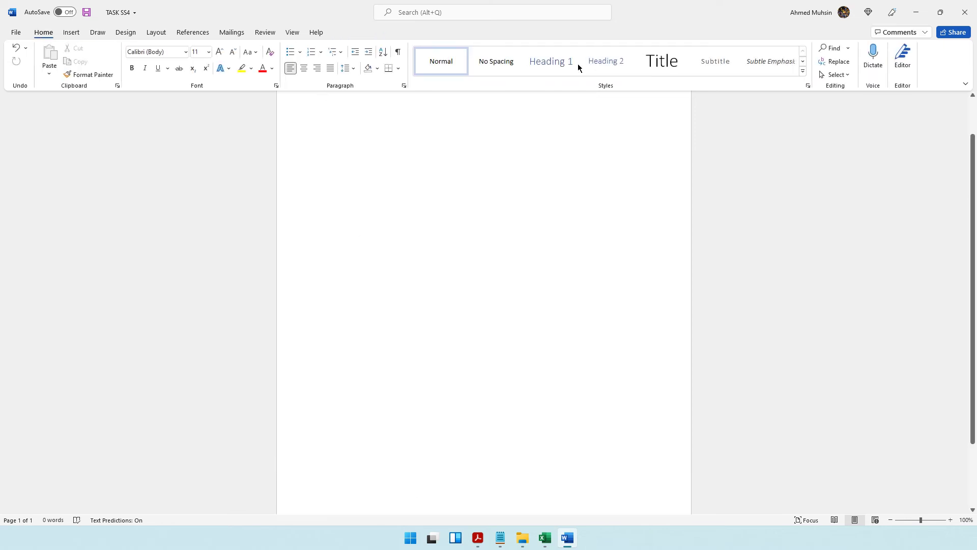
pyautogui.click(478, 537)
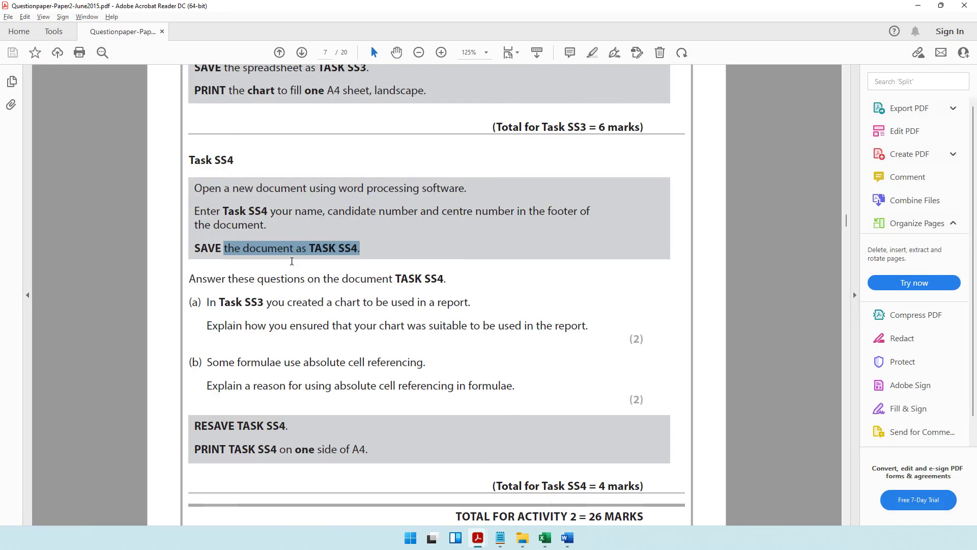
pyautogui.click(271, 289)
pyautogui.moveTo(249, 284); pyautogui.dragTo(442, 281)
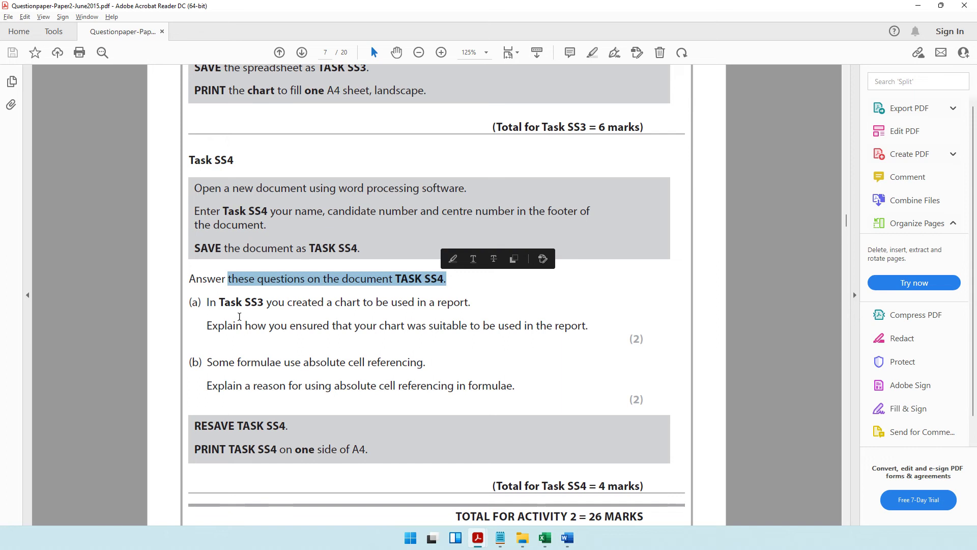
pyautogui.moveTo(220, 304); pyautogui.dragTo(449, 305)
pyautogui.moveTo(208, 327); pyautogui.dragTo(586, 329)
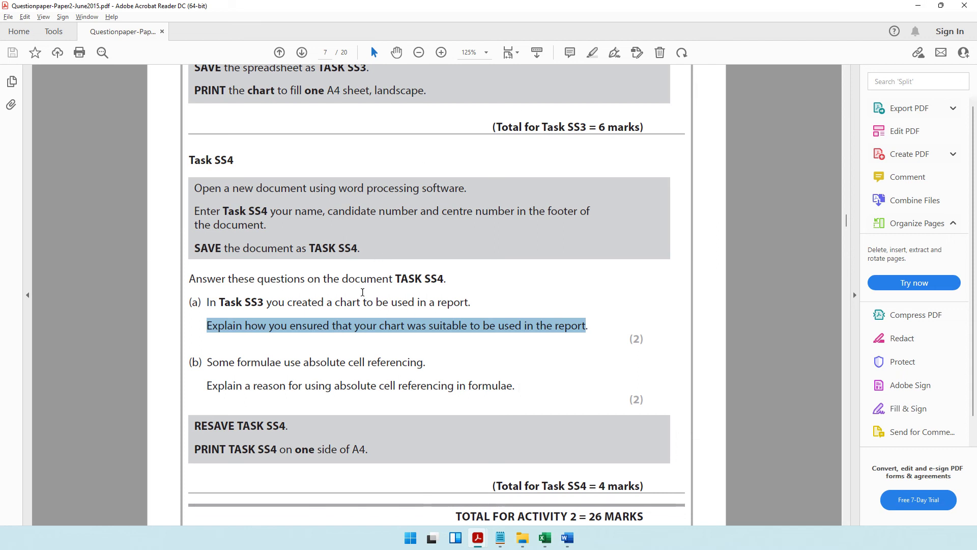
pyautogui.click(282, 327)
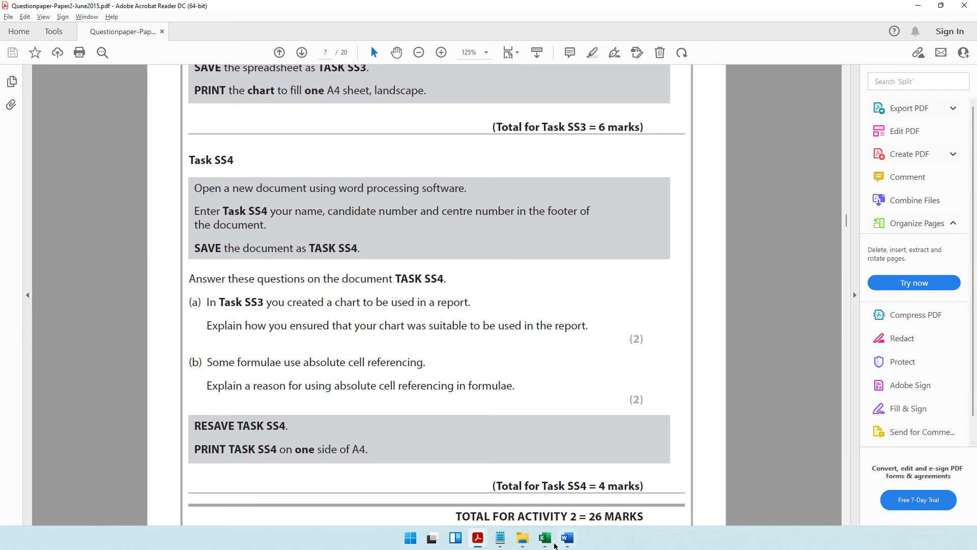
# Step: Set the text size to 18, zoom the page to 150% and label the first answer a)
pyautogui.click(567, 548)
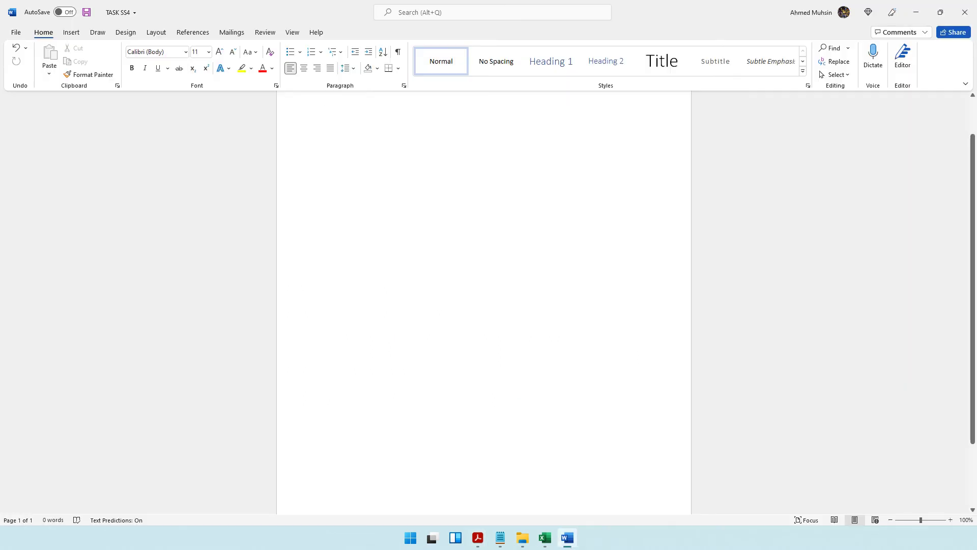
pyautogui.write('a')
pyautogui.press('BackSpace')
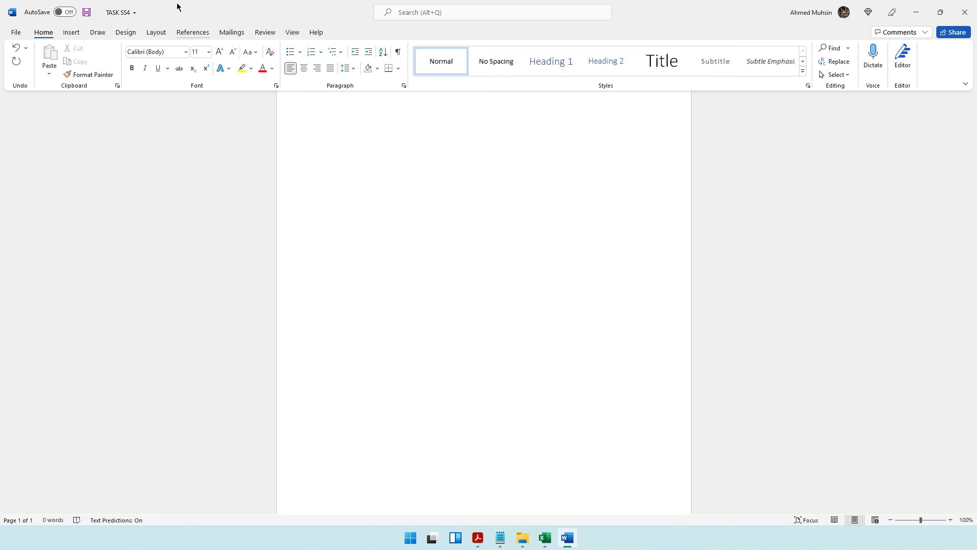
pyautogui.click(221, 56)
pyautogui.click(221, 56)
pyautogui.click(221, 56)
pyautogui.click(221, 56)
pyautogui.click(951, 520)
pyautogui.click(950, 520)
pyautogui.click(951, 520)
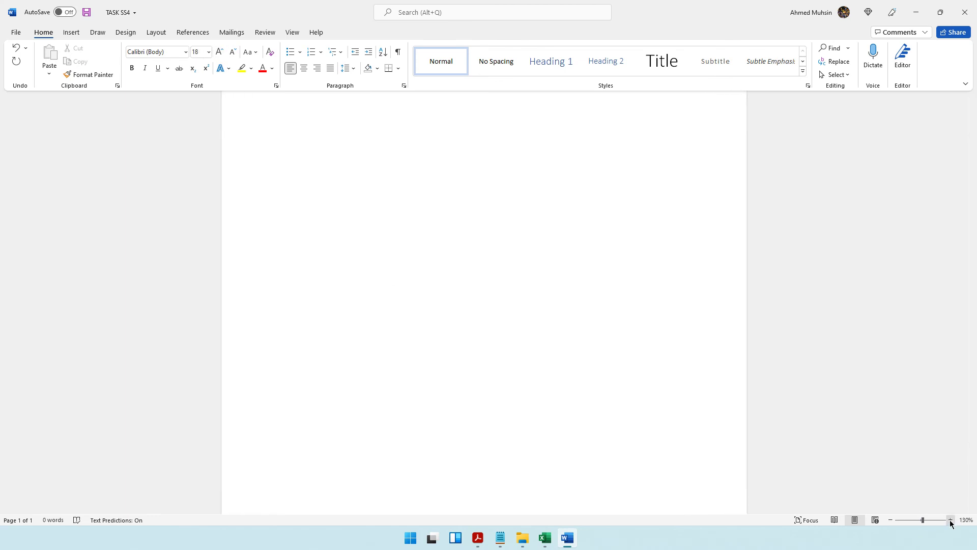
pyautogui.click(951, 519)
pyautogui.click(950, 520)
pyautogui.write('a) i')
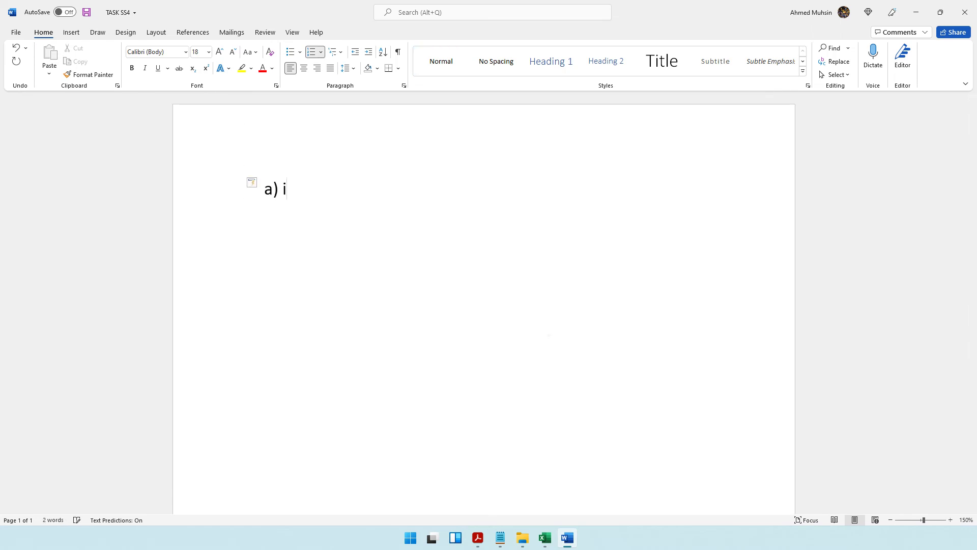
pyautogui.hotkey('alt', 'Tab')
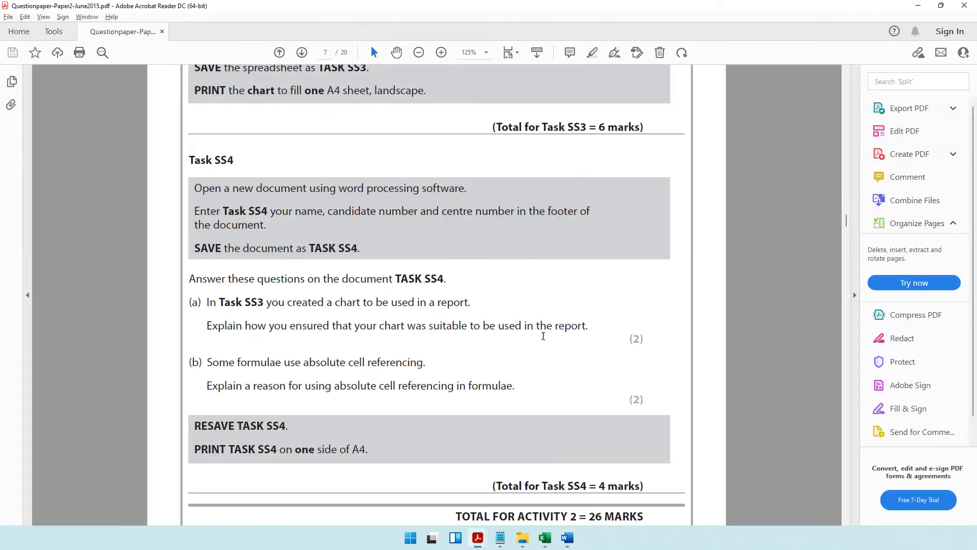
pyautogui.hotkey('alt', 'Tab')
pyautogui.press('BackSpace')
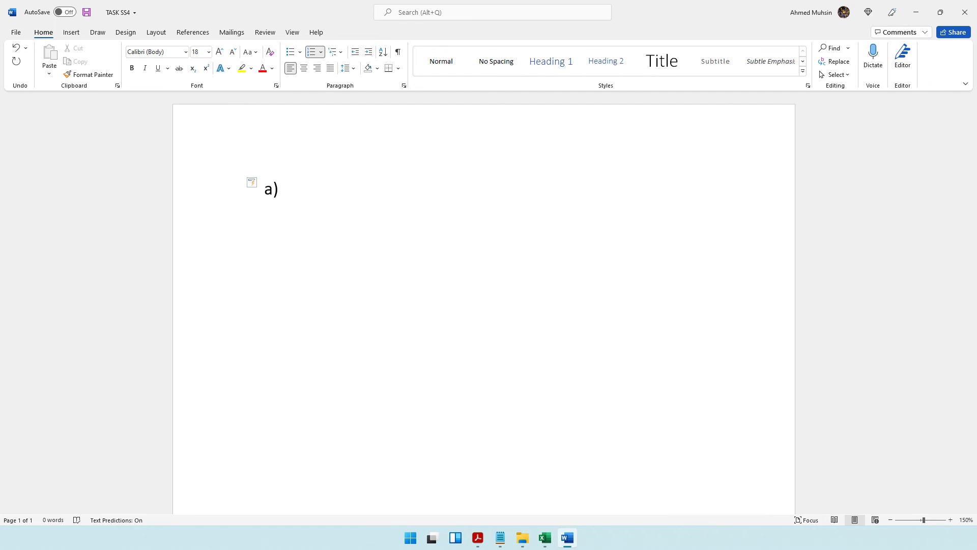
# Step: Type answer a): a suitable chart title lets anyone understand the purpose of the chart
pyautogui.write('In my chart I inserted')
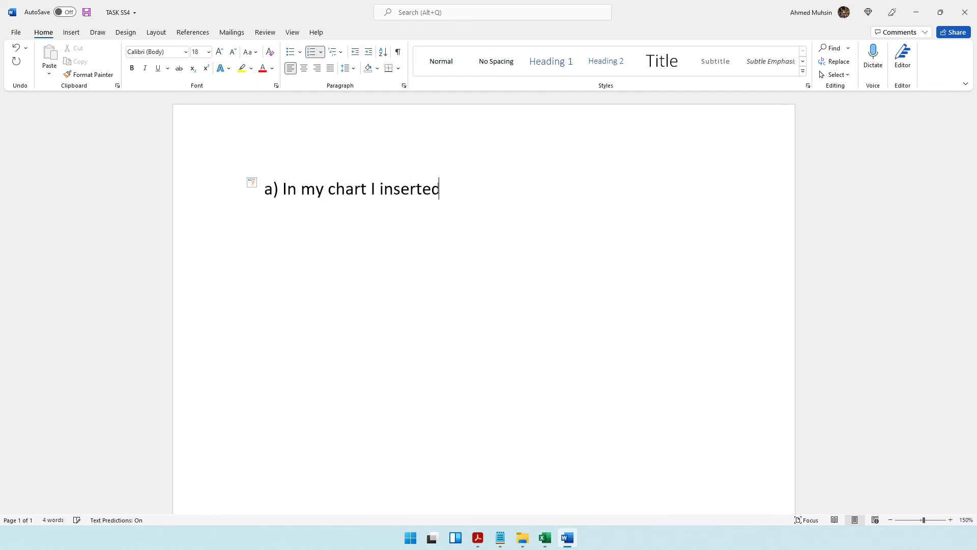
pyautogui.write(' a suitable chart tit')
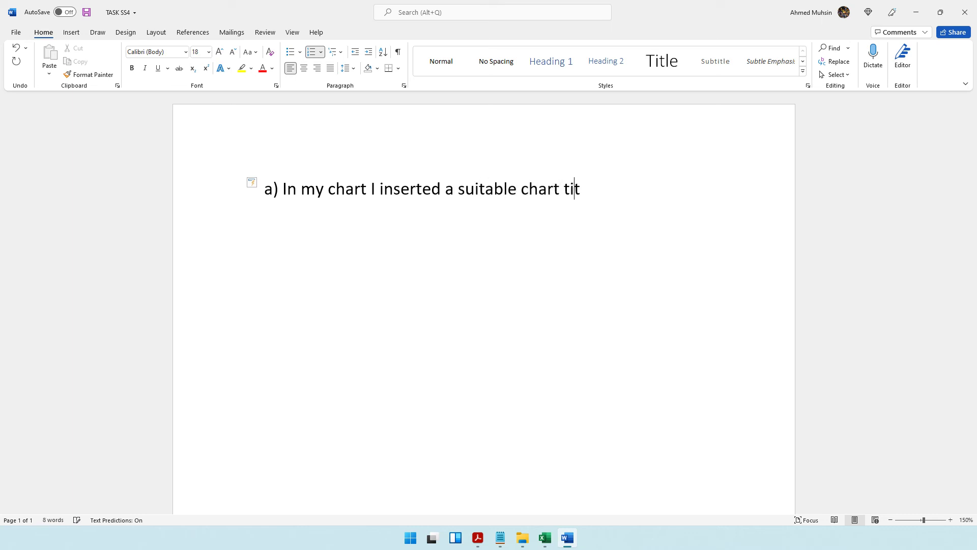
pyautogui.write('le, so that')
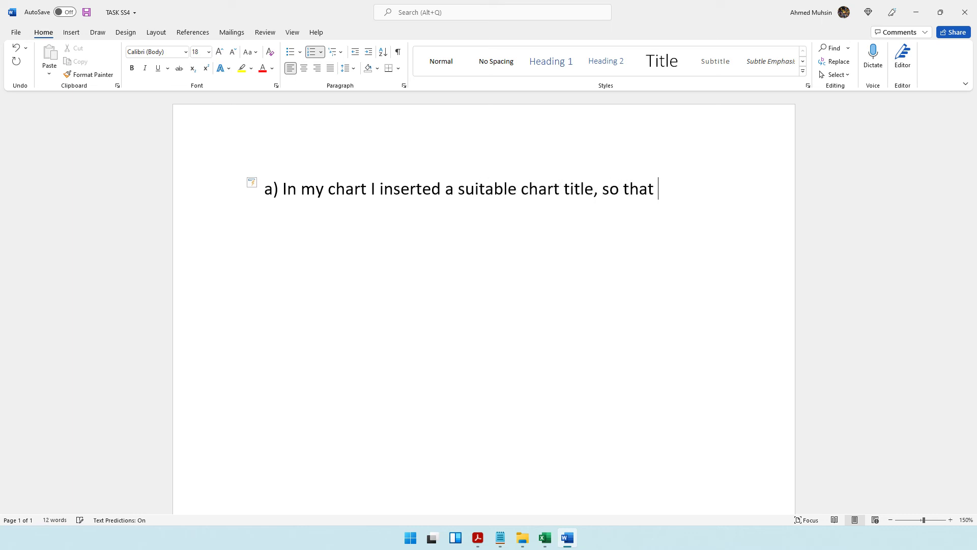
pyautogui.hotkey('alt', 'Tab')
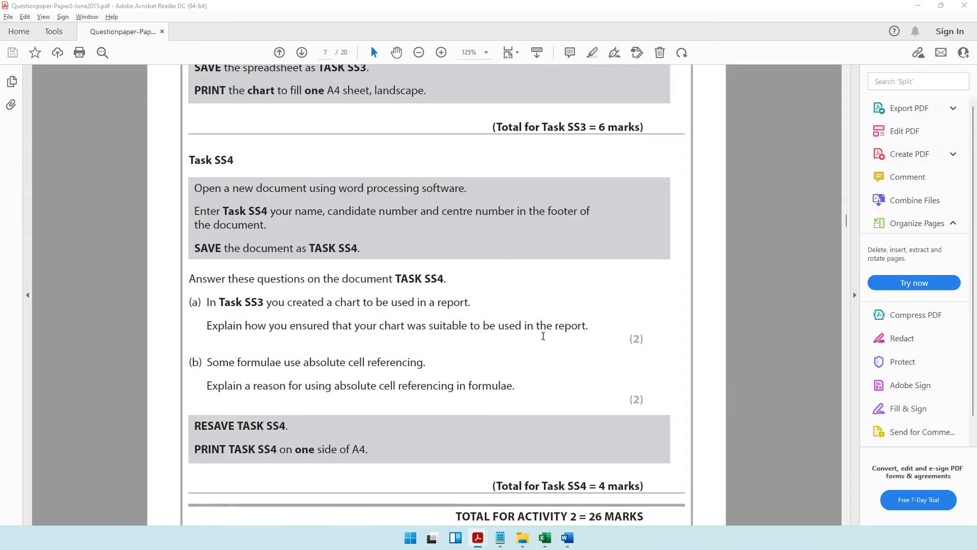
pyautogui.hotkey('alt', 'Tab')
pyautogui.write('anyone l')
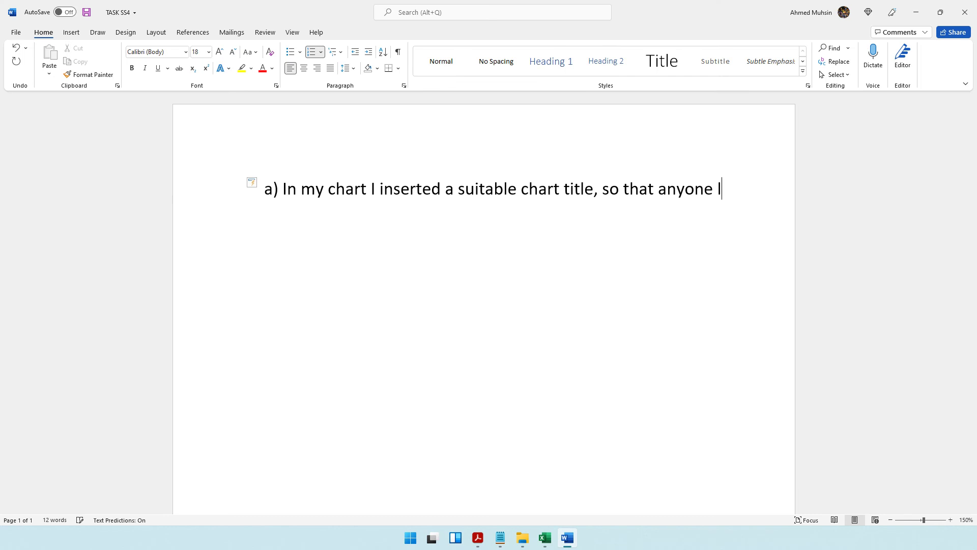
pyautogui.write('ooking at t')
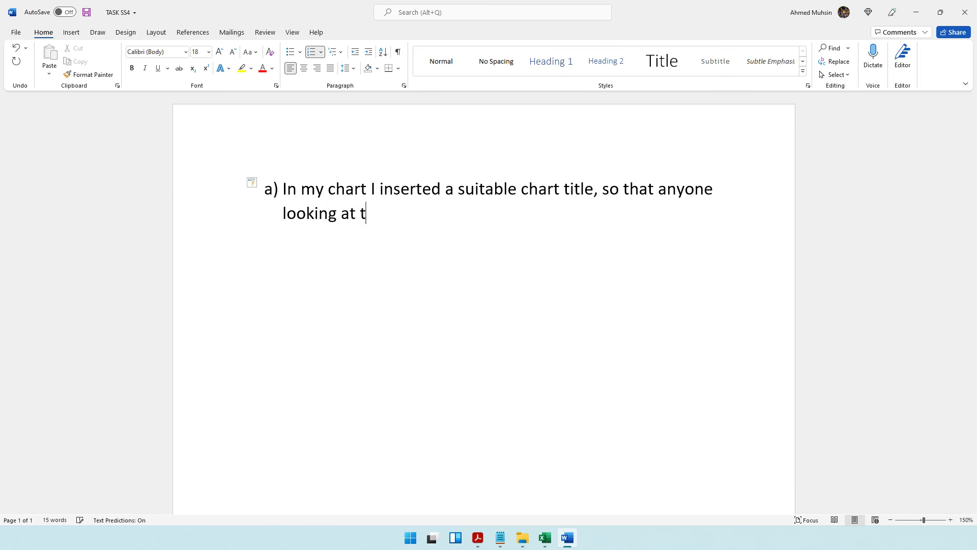
pyautogui.write('he title would und')
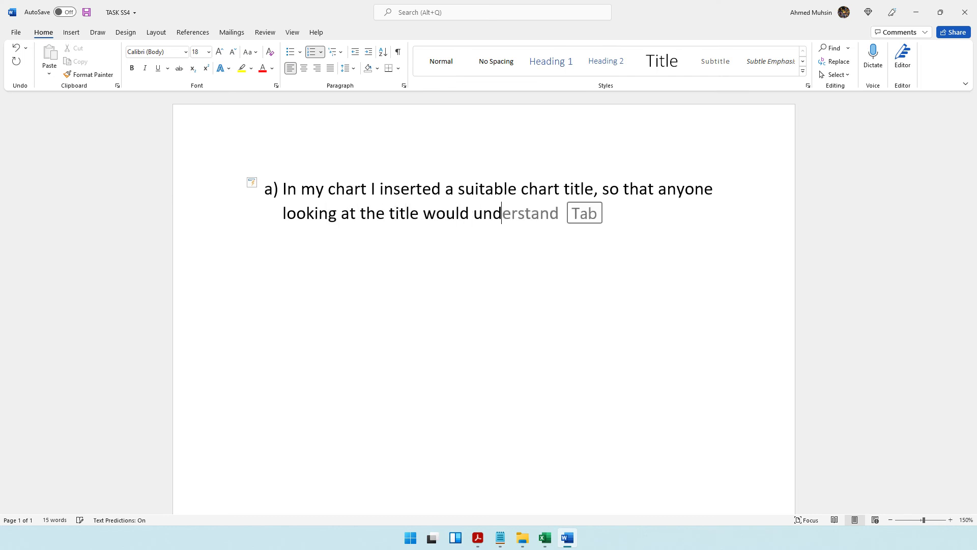
pyautogui.write('erstand the ')
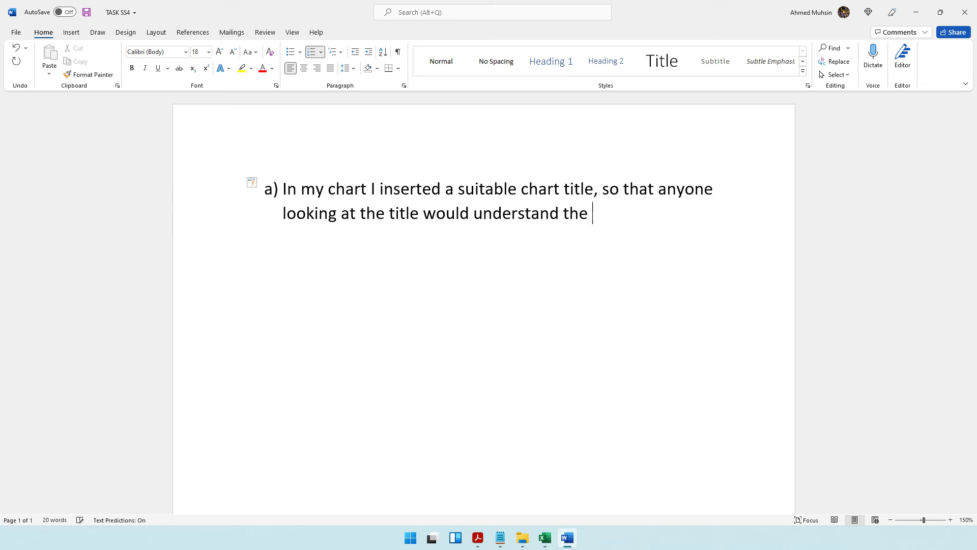
pyautogui.write('pur')
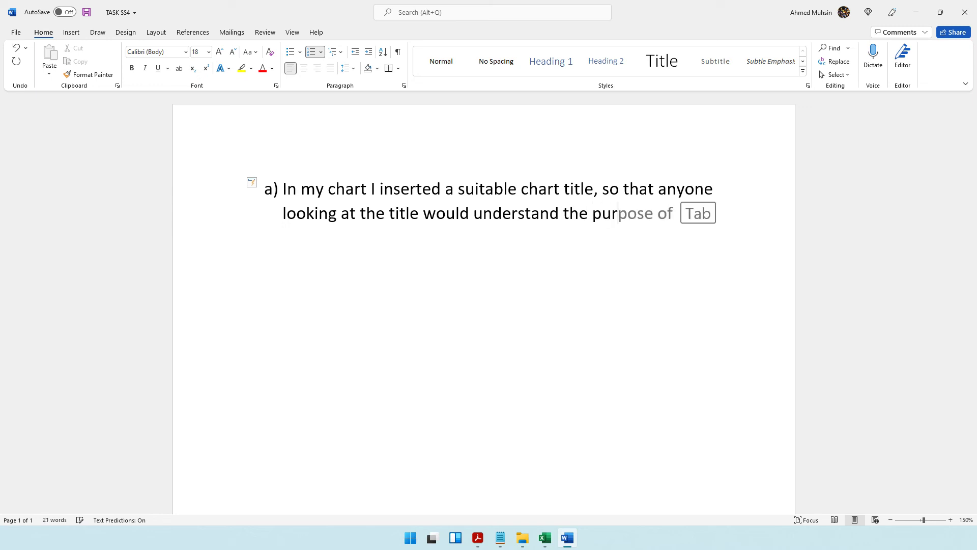
pyautogui.press('BackSpace')
pyautogui.press('BackSpace')
pyautogui.press('BackSpace')
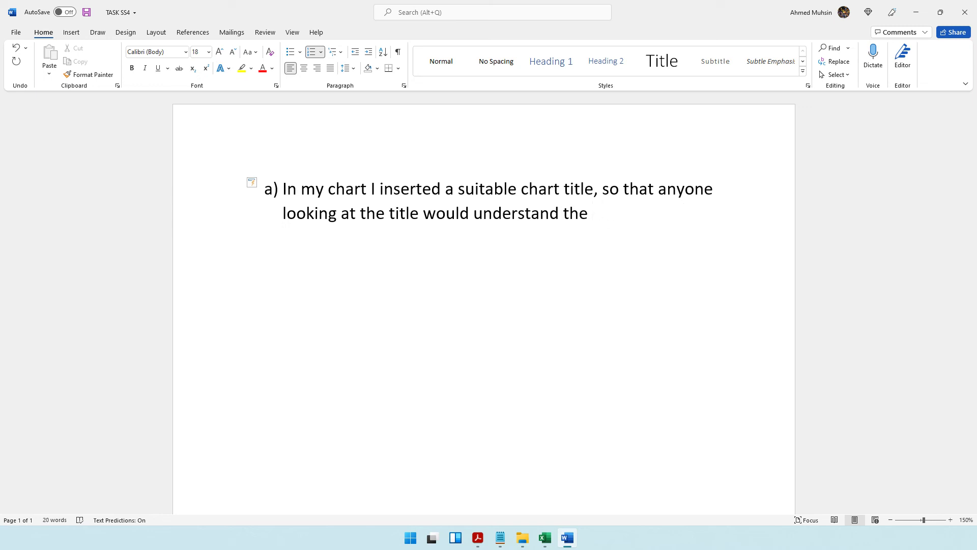
pyautogui.write('infromation')
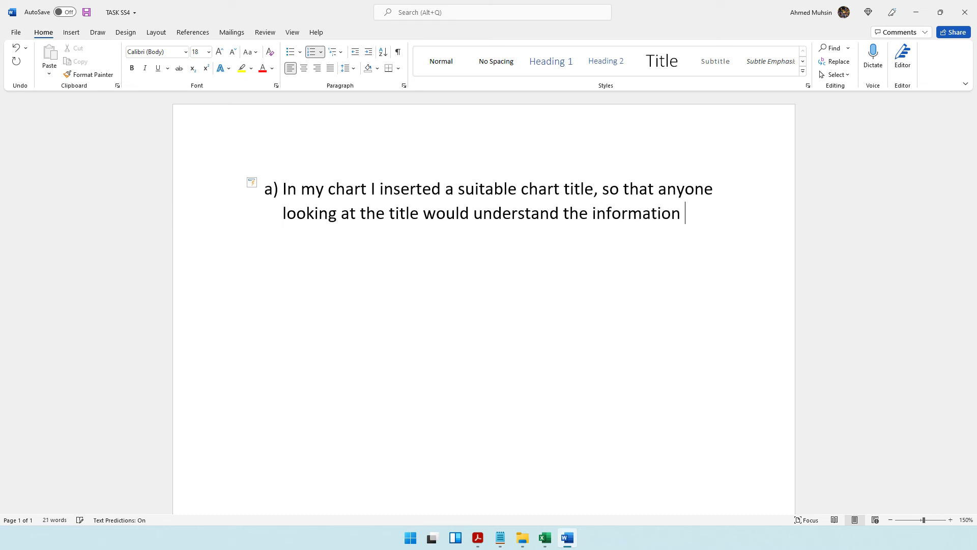
pyautogui.press('BackSpace')
pyautogui.press('BackSpace')
pyautogui.press('BackSpace')
pyautogui.press('BackSpace')
pyautogui.press('BackSpace')
pyautogui.press('BackSpace')
pyautogui.press('BackSpace')
pyautogui.press('BackSpace')
pyautogui.press('BackSpace')
pyautogui.press('BackSpace')
pyautogui.press('BackSpace')
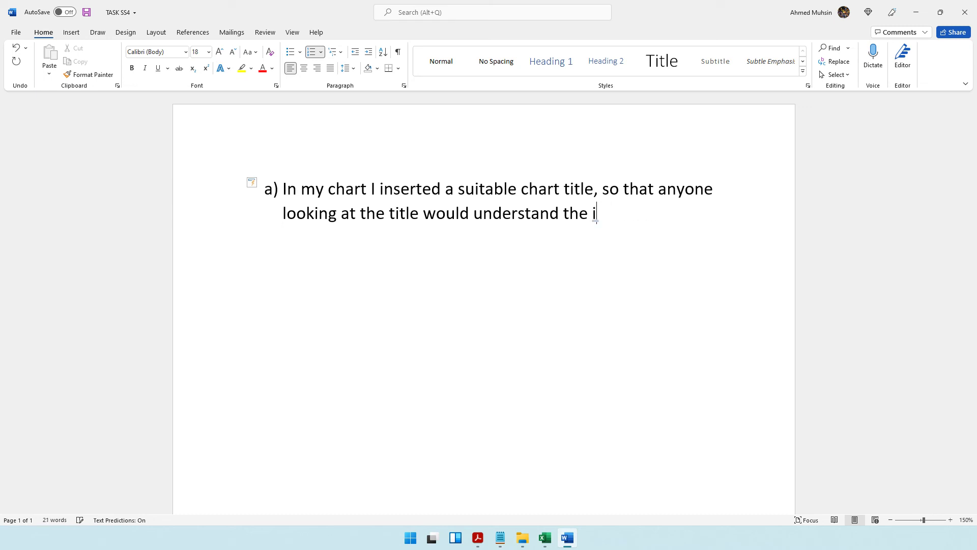
pyautogui.write('purpose of ')
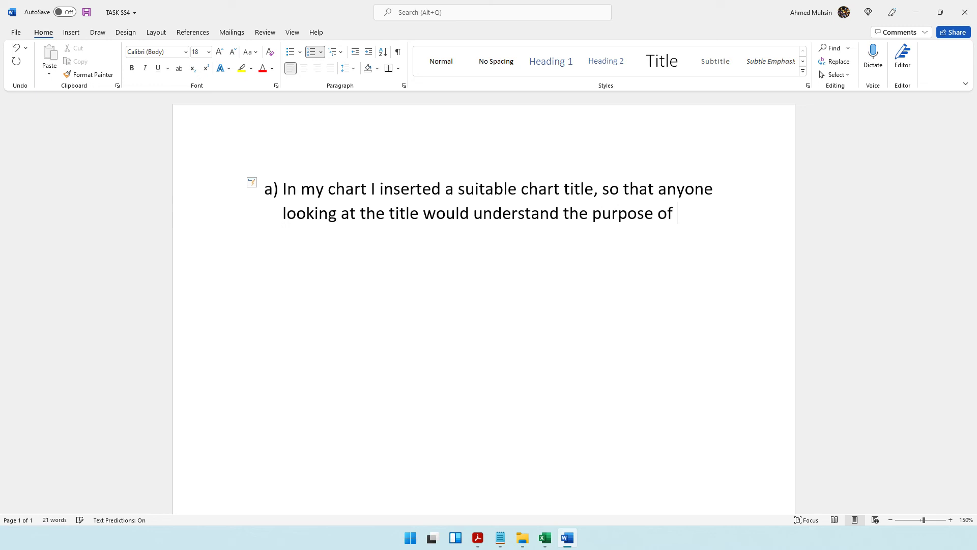
pyautogui.write('thew chart.')
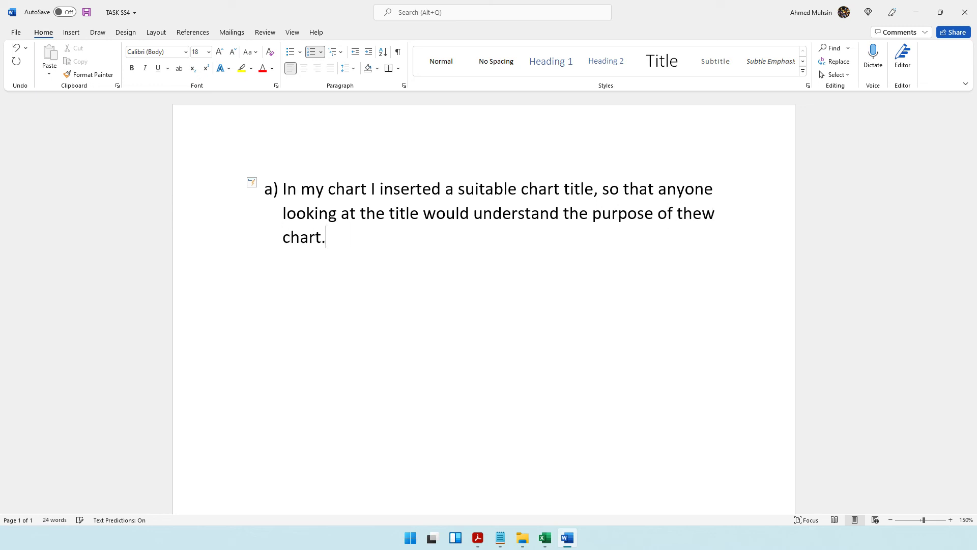
# Step: Remove the stray 'w' from 'thew' and add 'Further I have also labelled the axis…' sentence
pyautogui.click(704, 213)
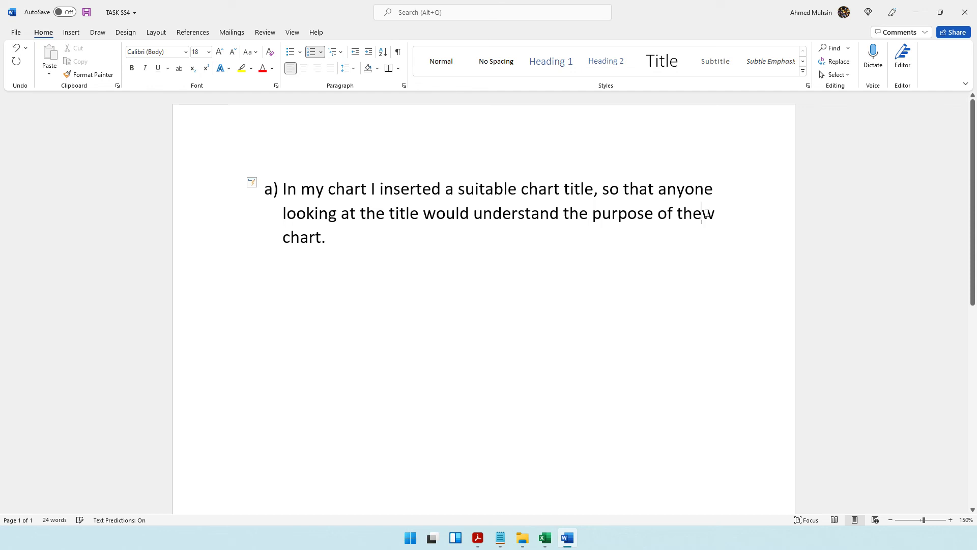
pyautogui.write('Furtehr')
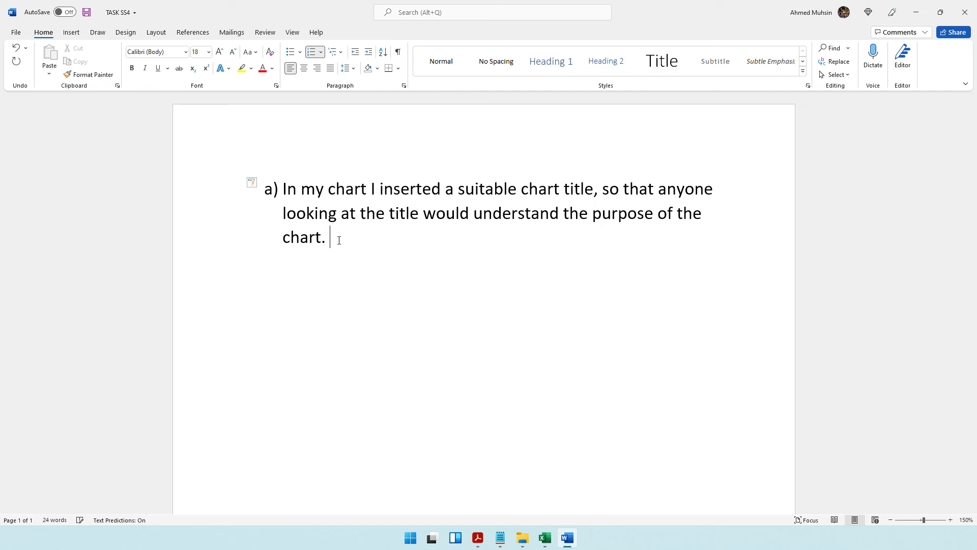
pyautogui.press('BackSpace')
pyautogui.press('BackSpace')
pyautogui.press('BackSpace')
pyautogui.press('BackSpace')
pyautogui.write('her I have al')
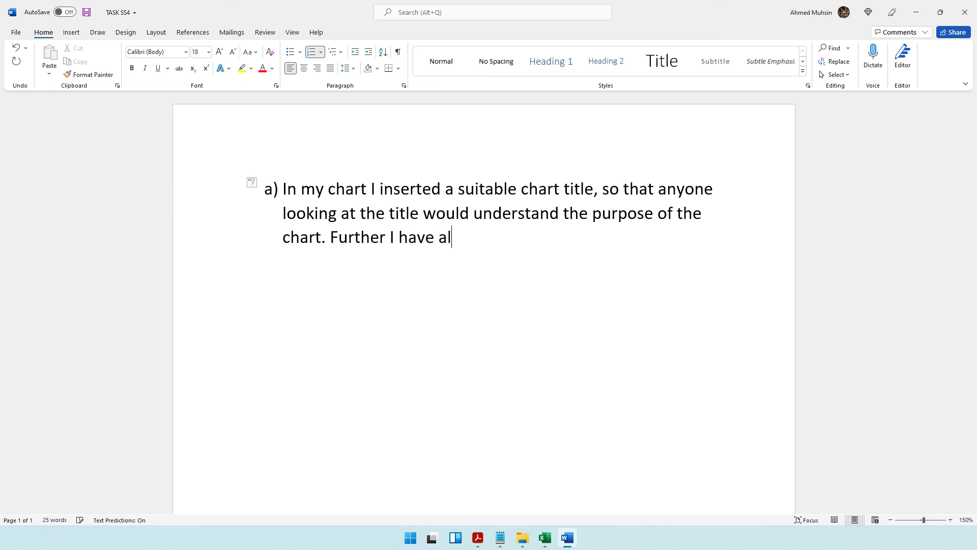
pyautogui.write('so labelled th')
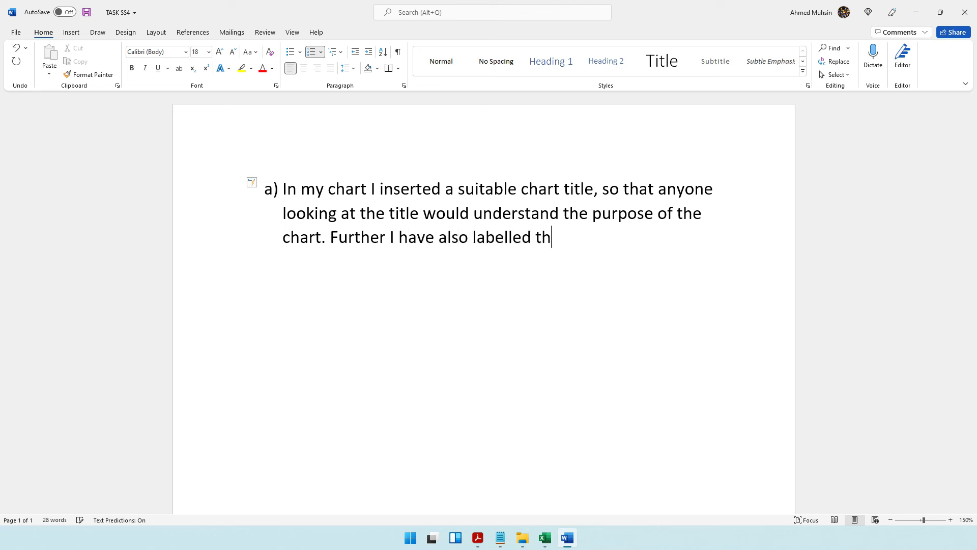
pyautogui.write('e axis, so the ')
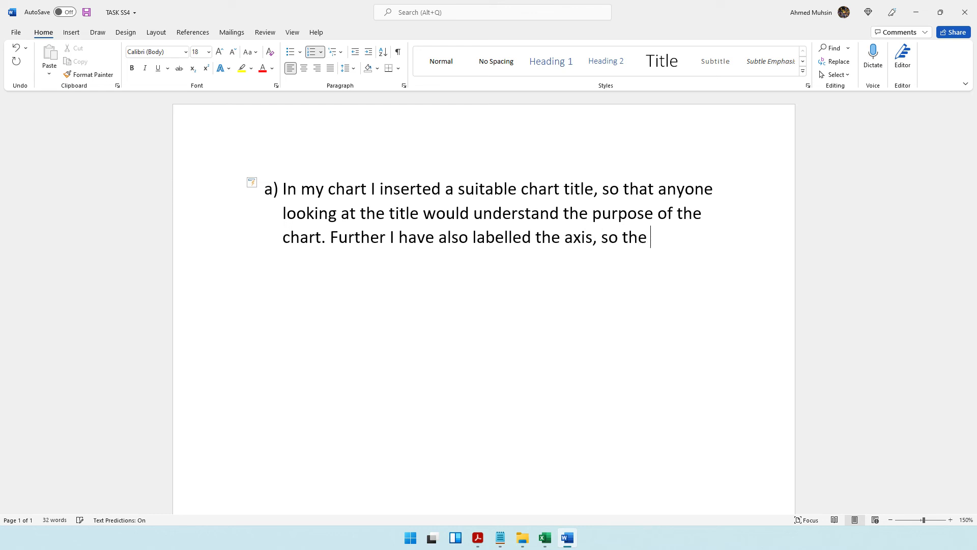
pyautogui.write('reader would kn')
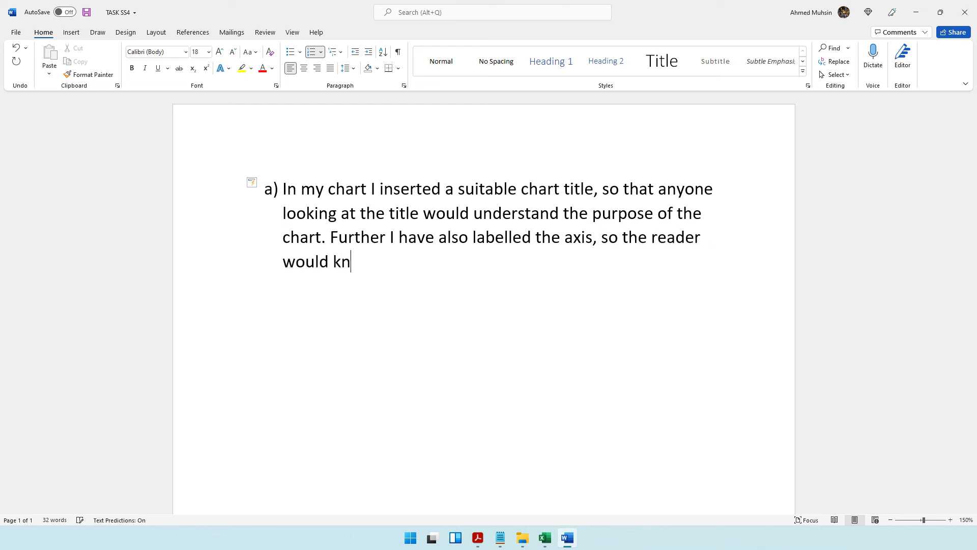
pyautogui.write('ow what each axis rep')
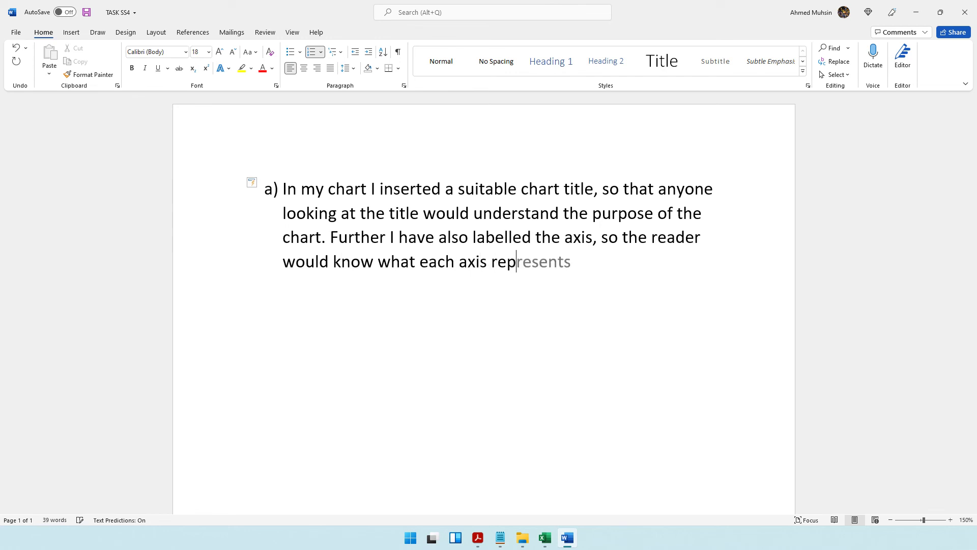
pyautogui.write('resents.')
# Step: Glance at Excel's chart preview, then start list item b) in the TASK SS4 document
pyautogui.click(545, 539)
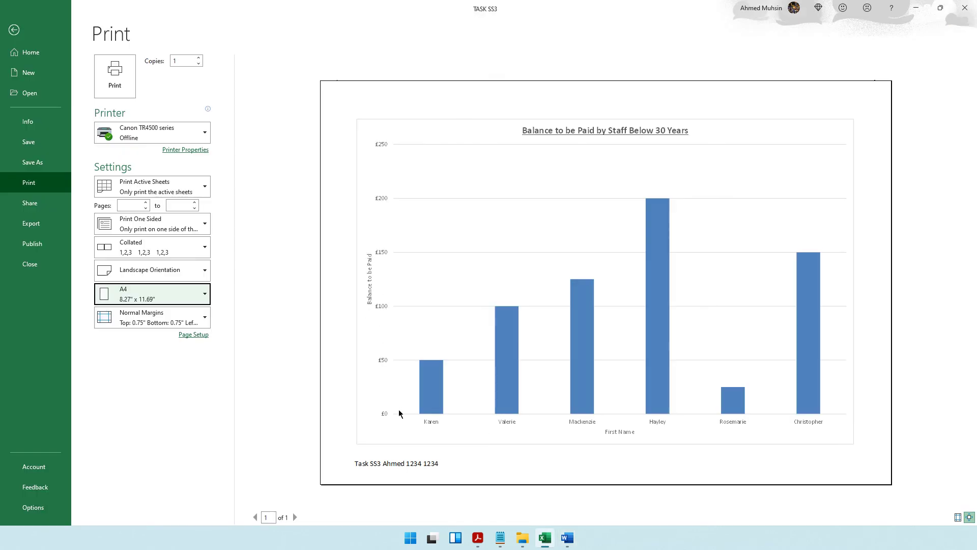
pyautogui.click(916, 9)
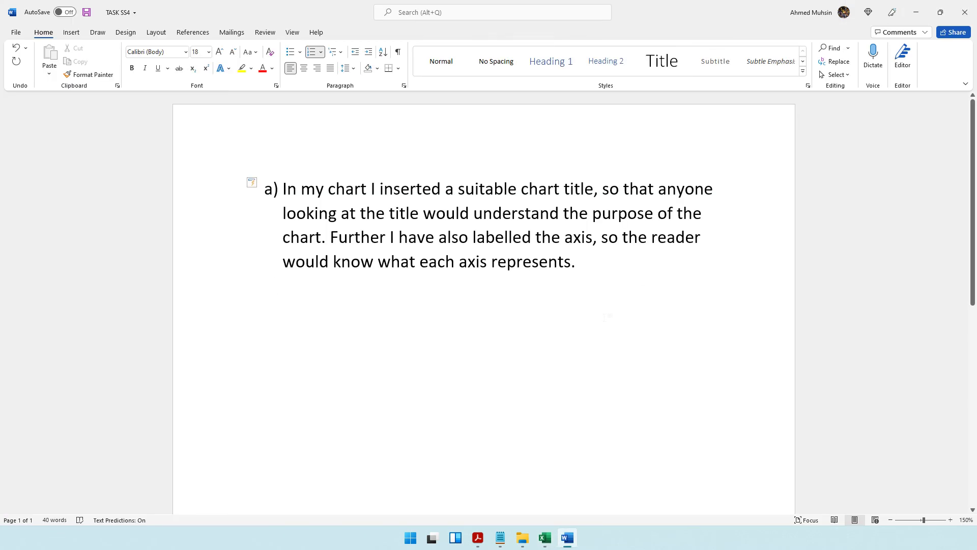
pyautogui.press('Return')
# Step: Highlight question (b)'s absolute-referencing lines and Task SS2's balance wording in the question paper
pyautogui.click(478, 538)
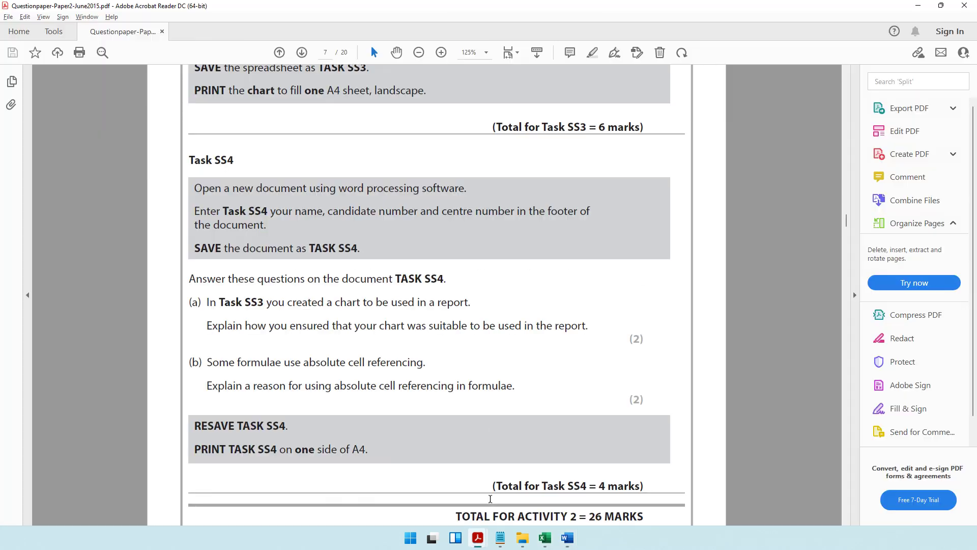
pyautogui.moveTo(207, 362); pyautogui.dragTo(424, 367)
pyautogui.moveTo(207, 385); pyautogui.dragTo(501, 388)
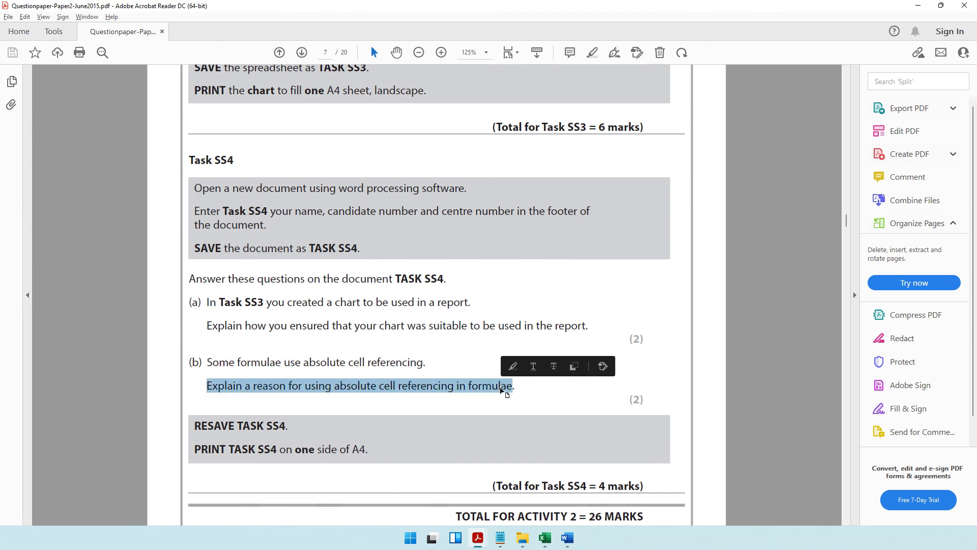
pyautogui.scroll(15, 503, 389)
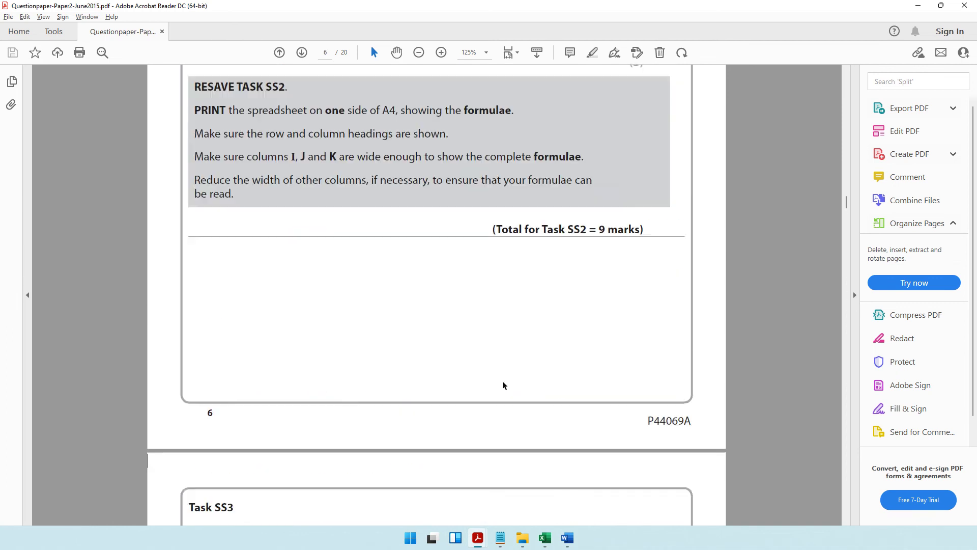
pyautogui.scroll(5, 503, 386)
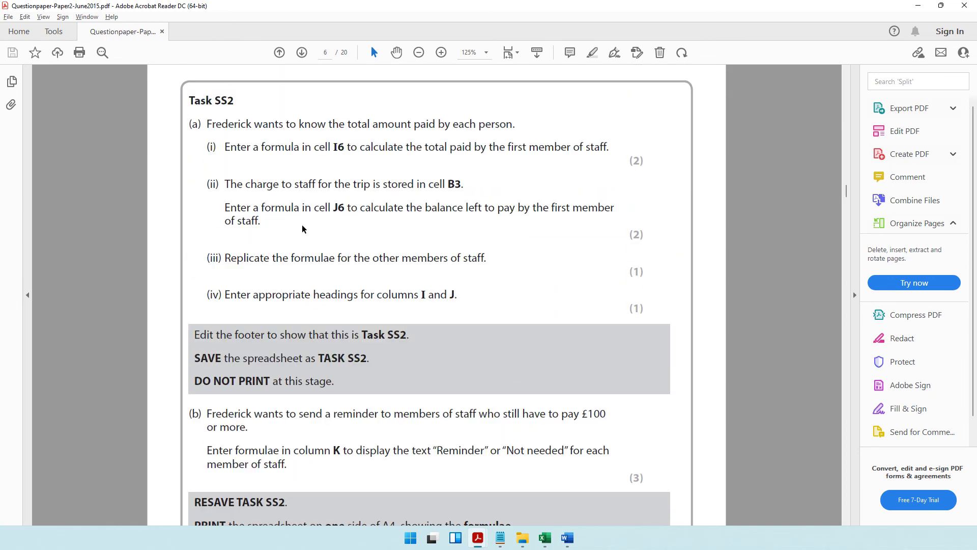
pyautogui.moveTo(425, 209); pyautogui.dragTo(527, 213)
pyautogui.click(544, 538)
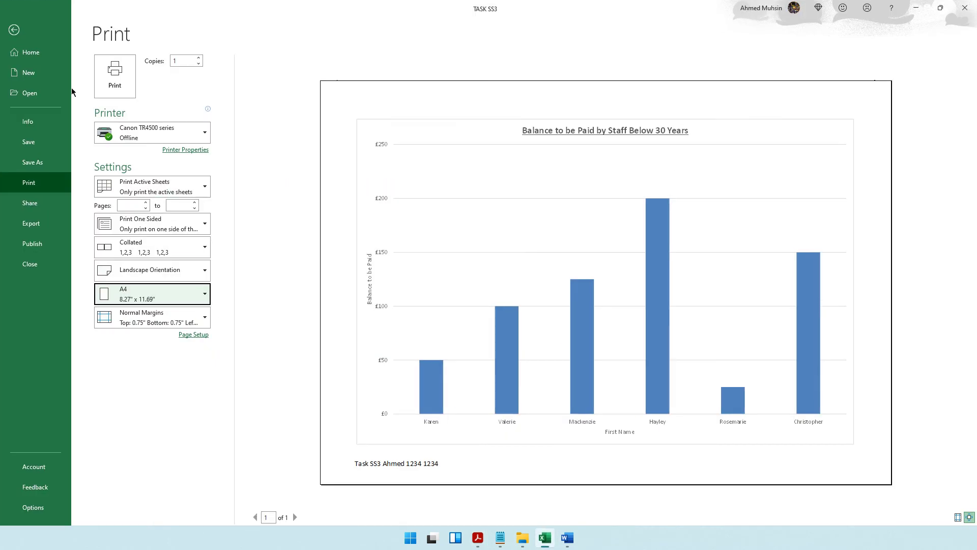
# Step: Return to the PAYMENT sheet and inspect the formulas in J6, B3 and J9
pyautogui.click(14, 30)
pyautogui.click(105, 507)
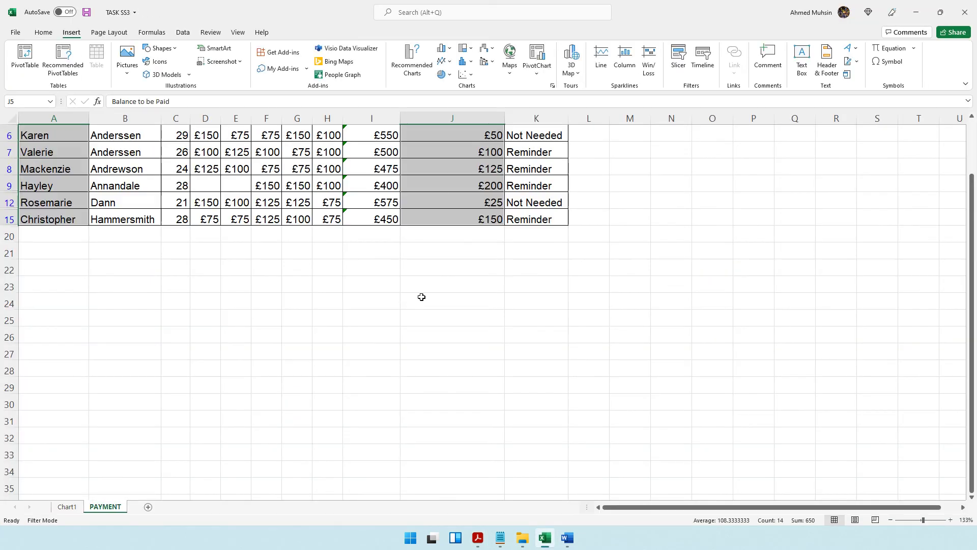
pyautogui.click(470, 230)
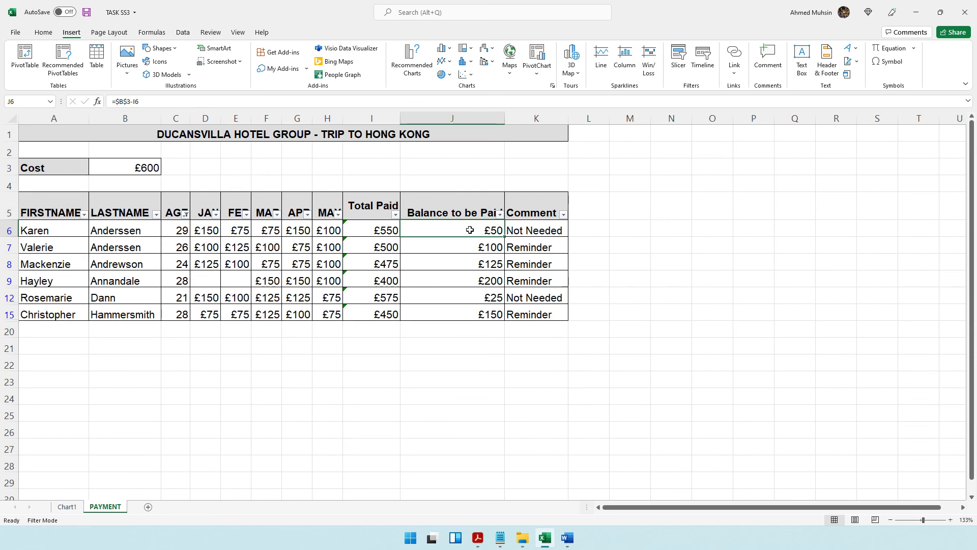
pyautogui.click(115, 168)
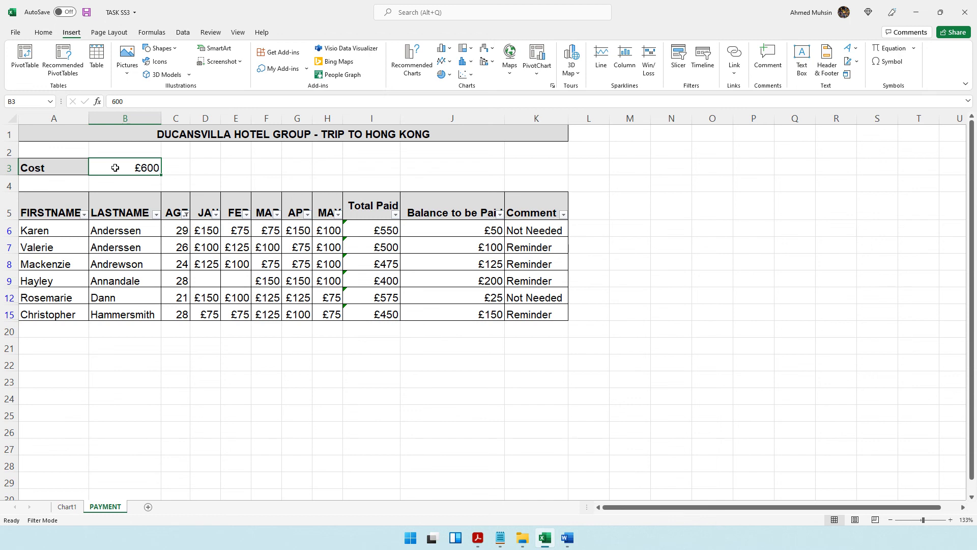
pyautogui.click(437, 274)
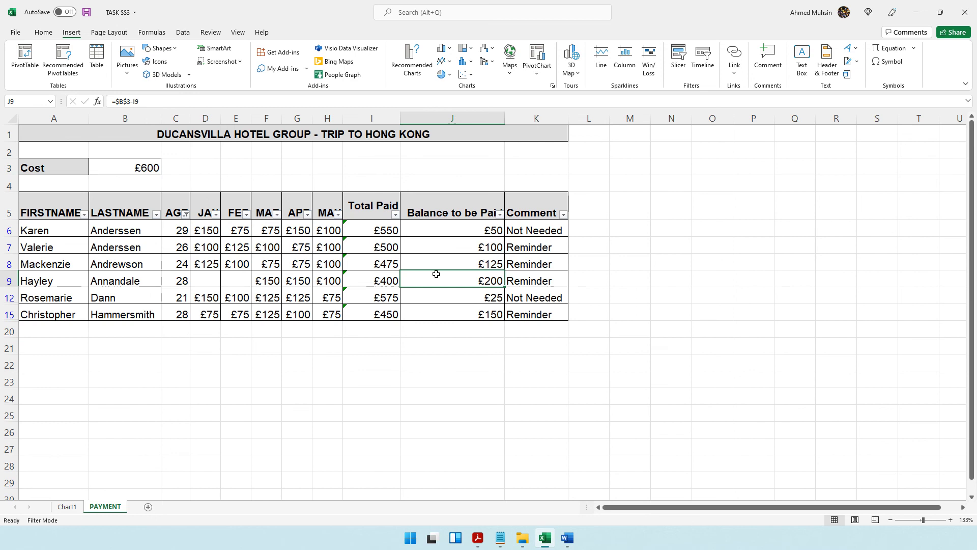
# Step: Type that absolute cell referencing keeps an address constant when replicated, then 'I used Absolute Cell Referencing for Cell B'
pyautogui.click(568, 537)
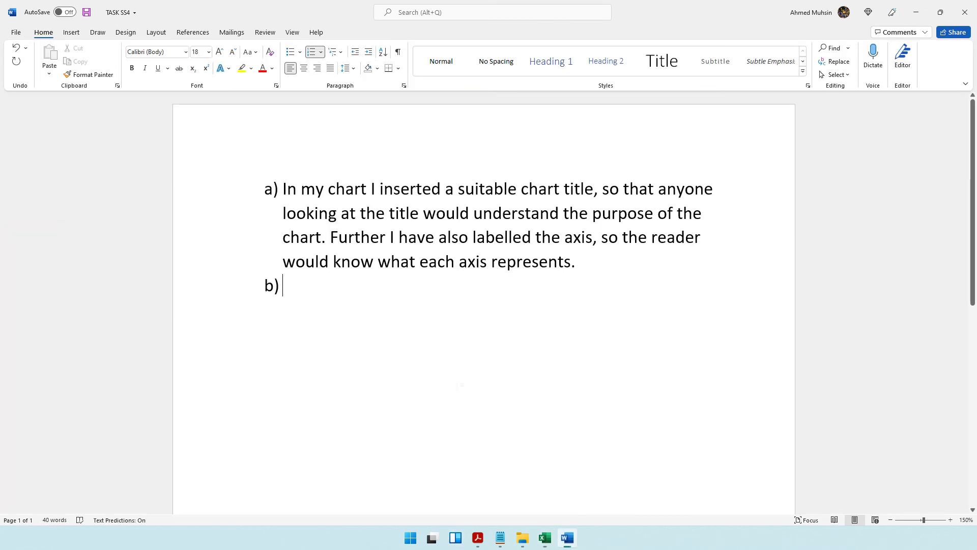
pyautogui.write('Absou')
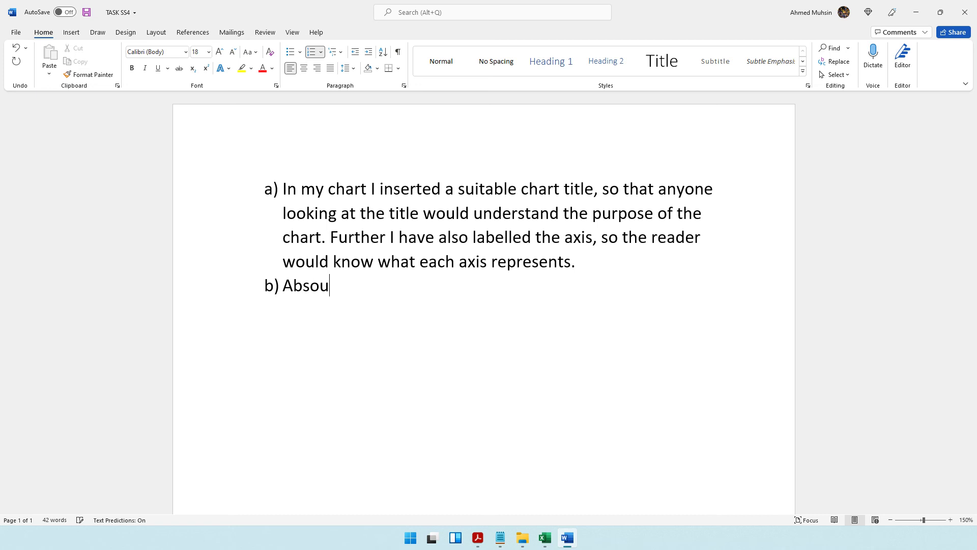
pyautogui.press('BackSpace')
pyautogui.write('lute Cell Ref')
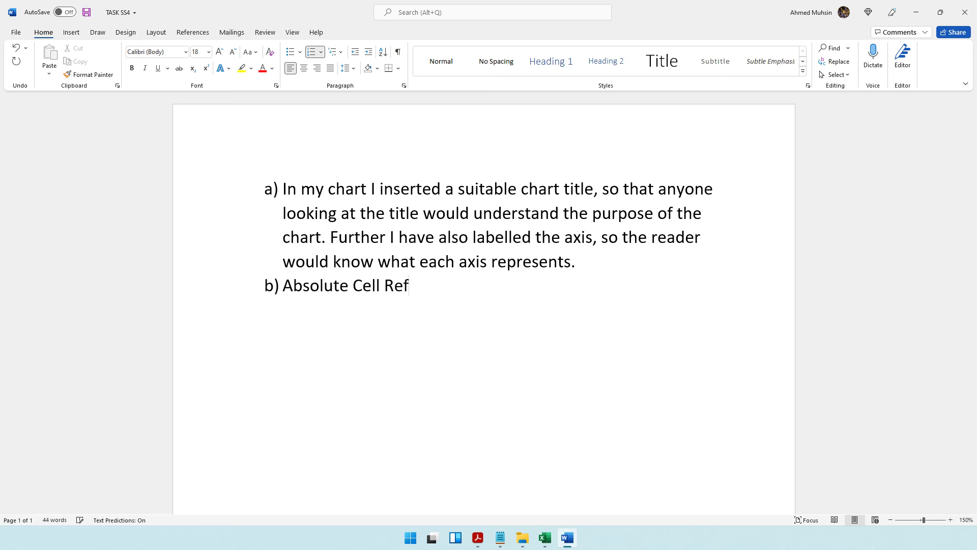
pyautogui.write('erencing is u')
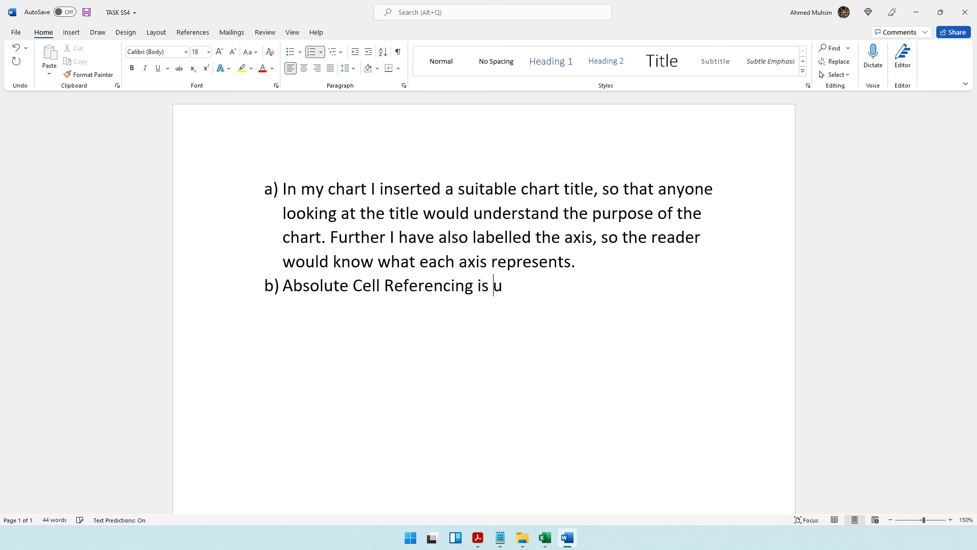
pyautogui.write('sed when a ')
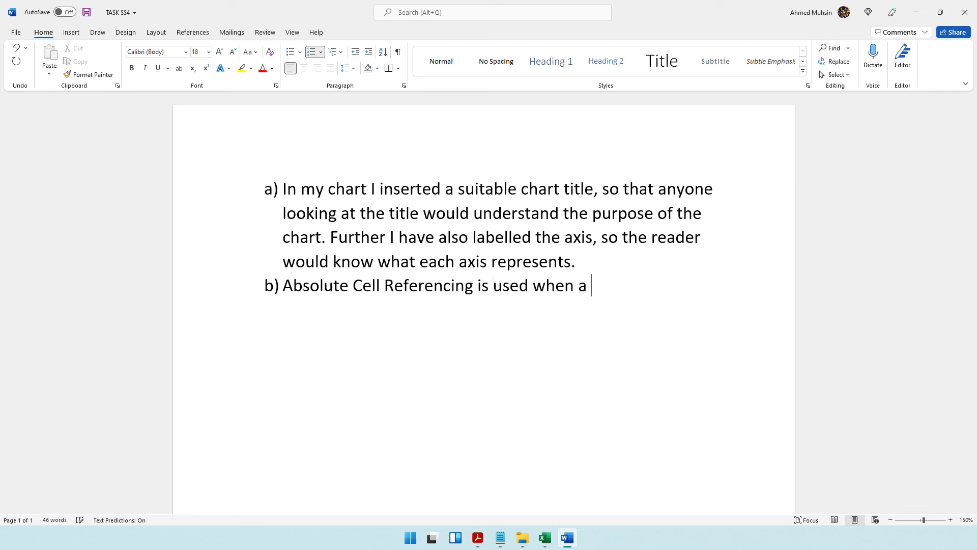
pyautogui.write('particular cell addr')
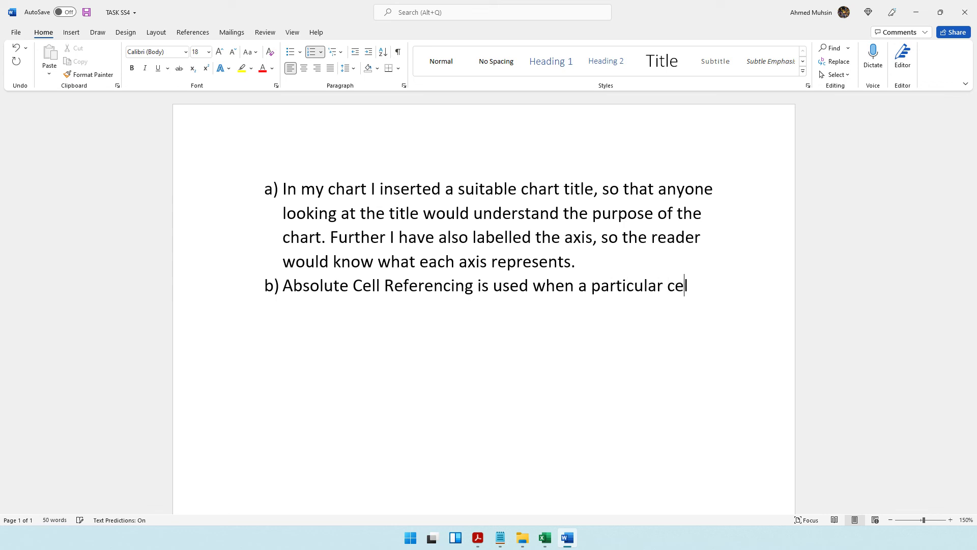
pyautogui.write('ess sho')
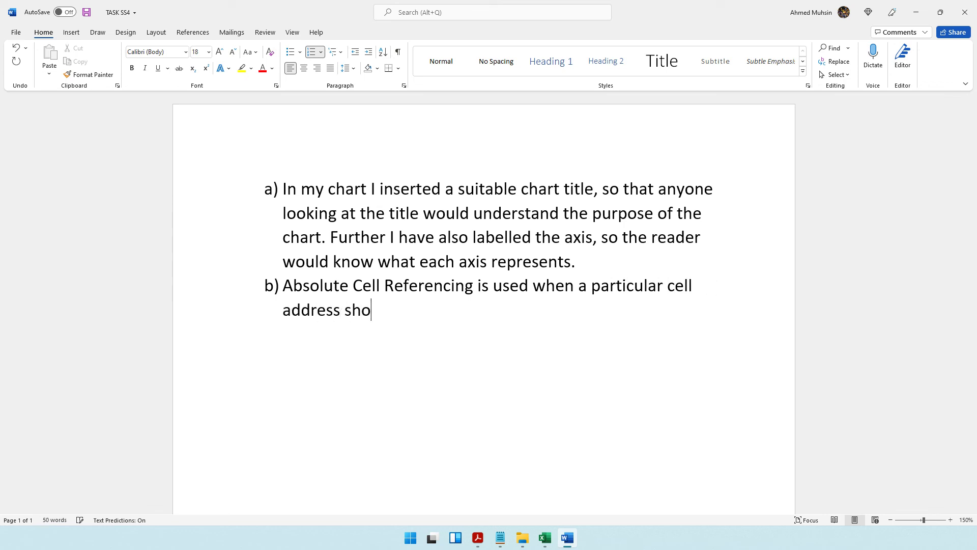
pyautogui.write('uld remain ')
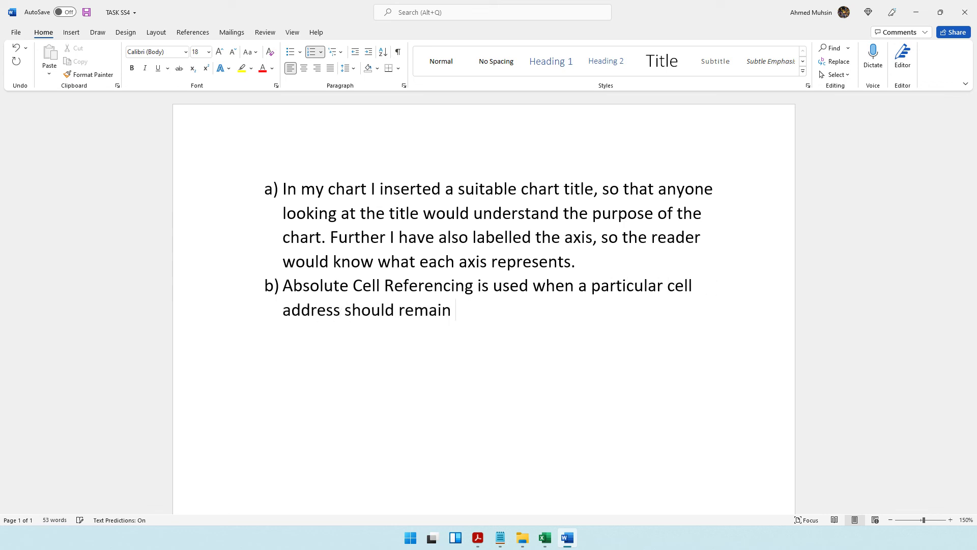
pyautogui.write('constatnt')
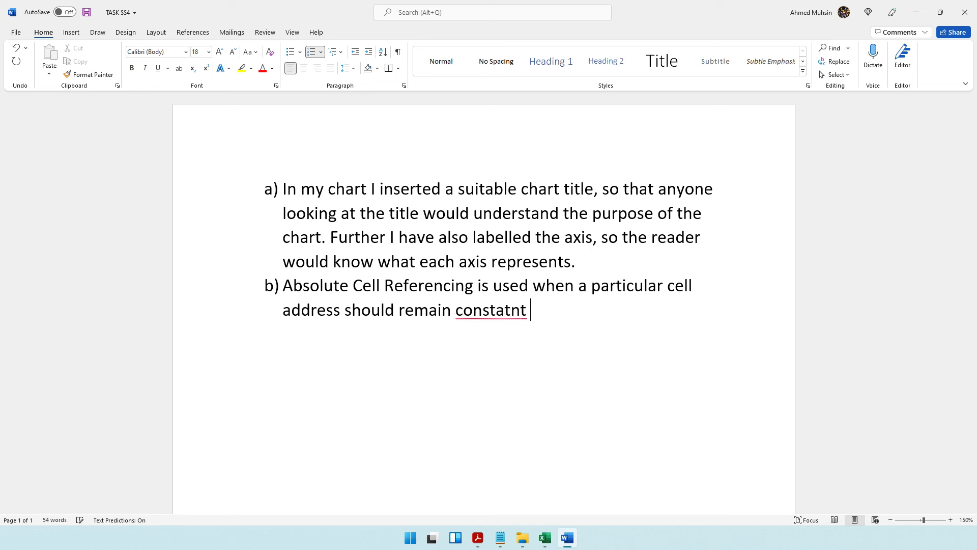
pyautogui.press('BackSpace')
pyautogui.press('BackSpace')
pyautogui.press('BackSpace')
pyautogui.write('nt when it is')
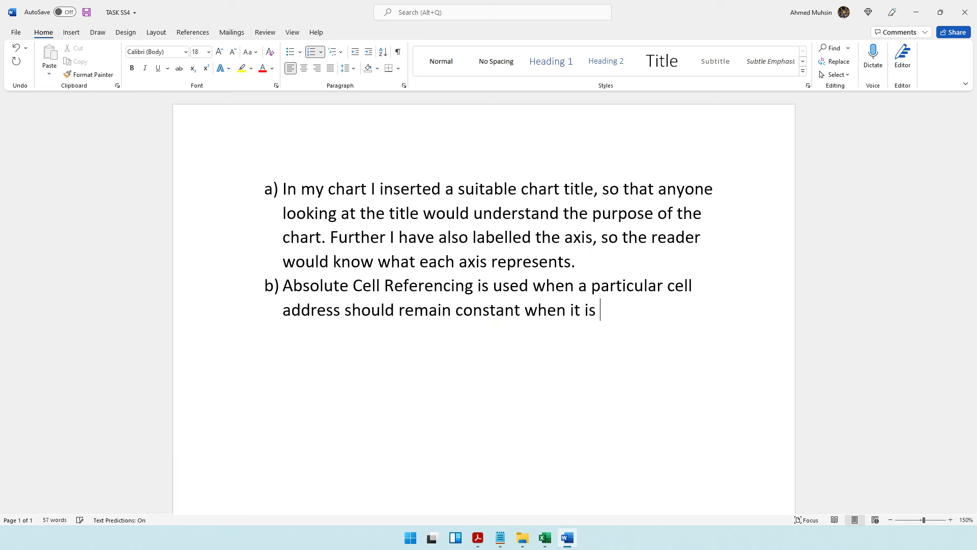
pyautogui.write(' being replicated')
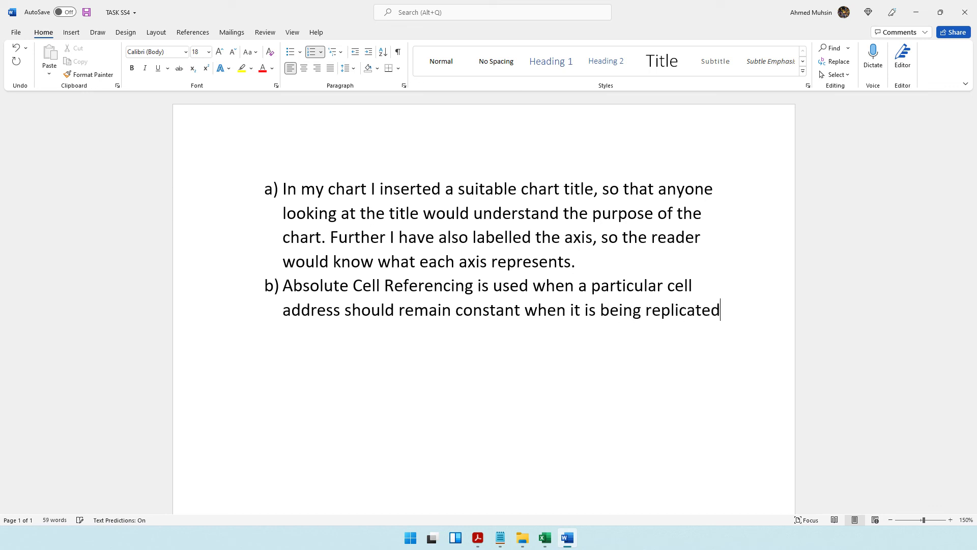
pyautogui.write('. I sued')
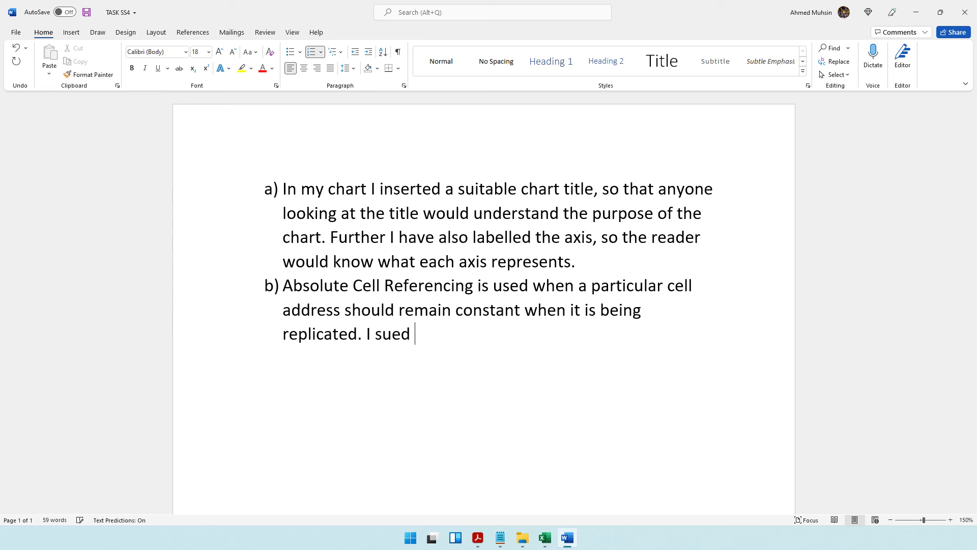
pyautogui.press('BackSpace')
pyautogui.press('BackSpace')
pyautogui.press('BackSpace')
pyautogui.press('BackSpace')
pyautogui.press('BackSpace')
pyautogui.write('used Absolu')
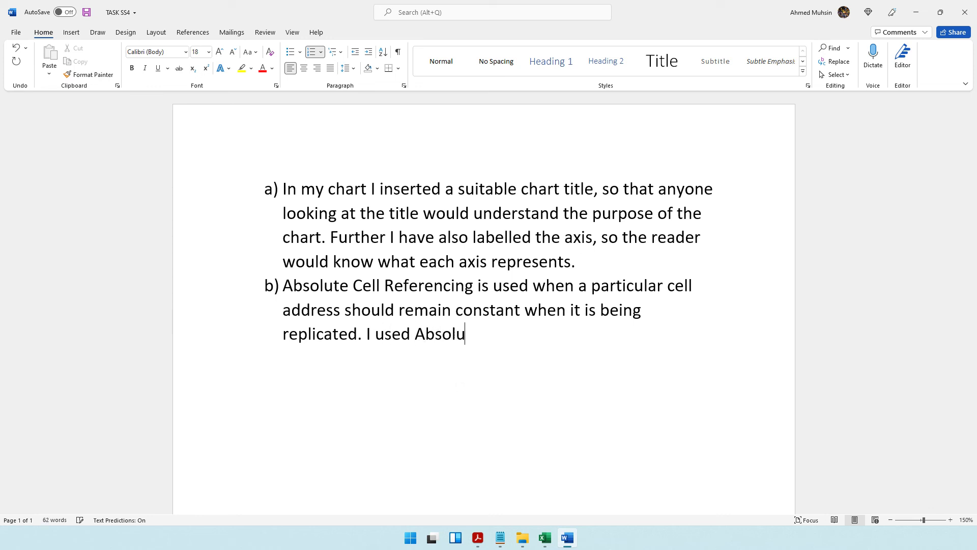
pyautogui.write('te Cell Referencing for Cell B')
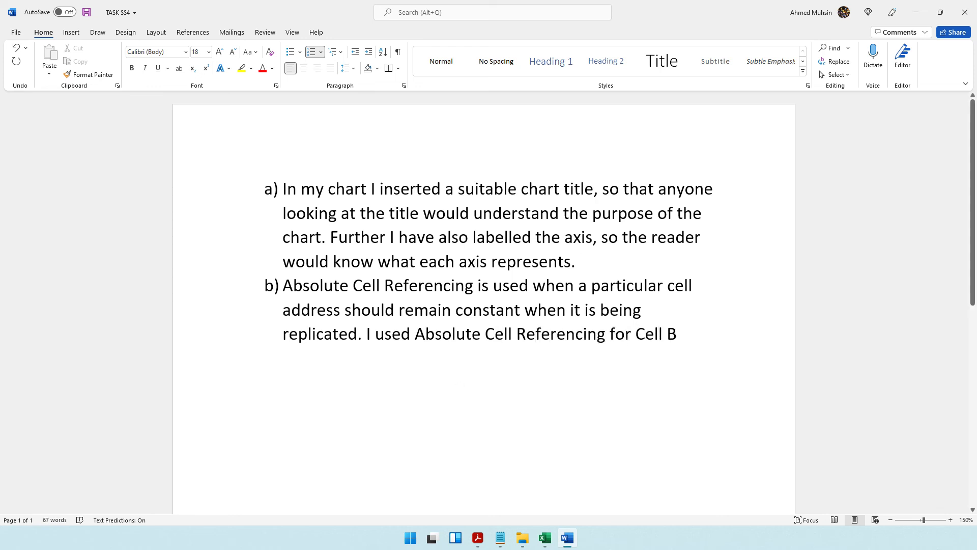
# Step: Confirm cell B3 in Excel and finish answer b) with 'when I was calculating the Balance to be Paid'
pyautogui.click(545, 538)
pyautogui.click(116, 168)
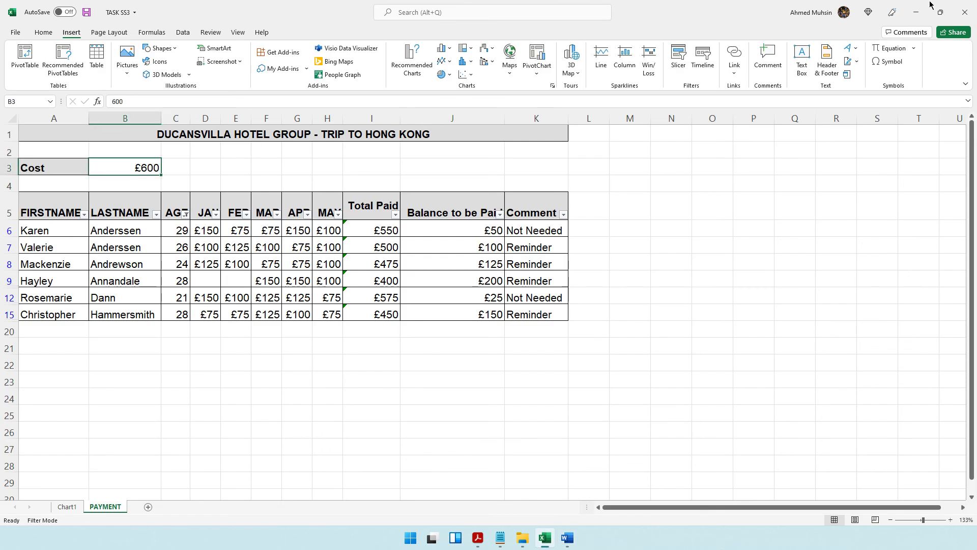
pyautogui.click(917, 13)
pyautogui.write('3 ')
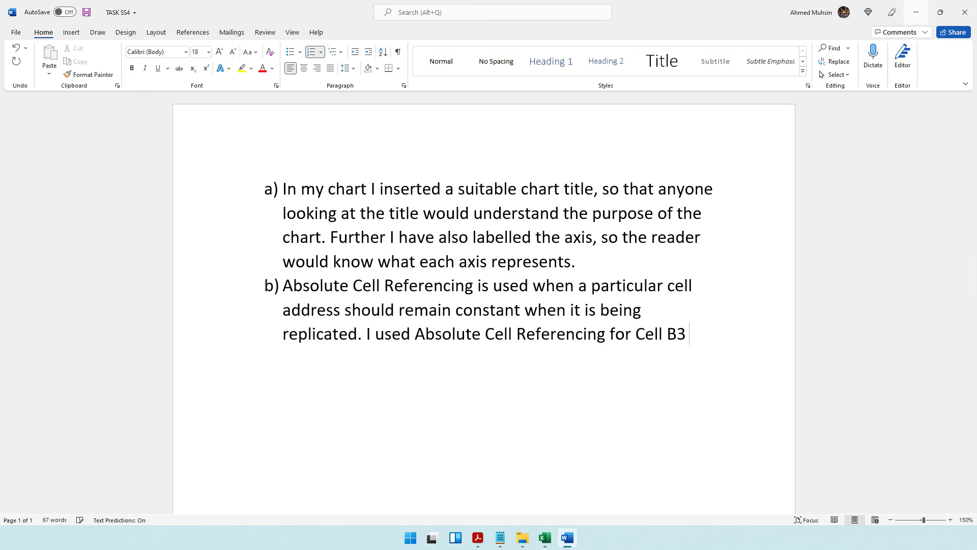
pyautogui.write('when w')
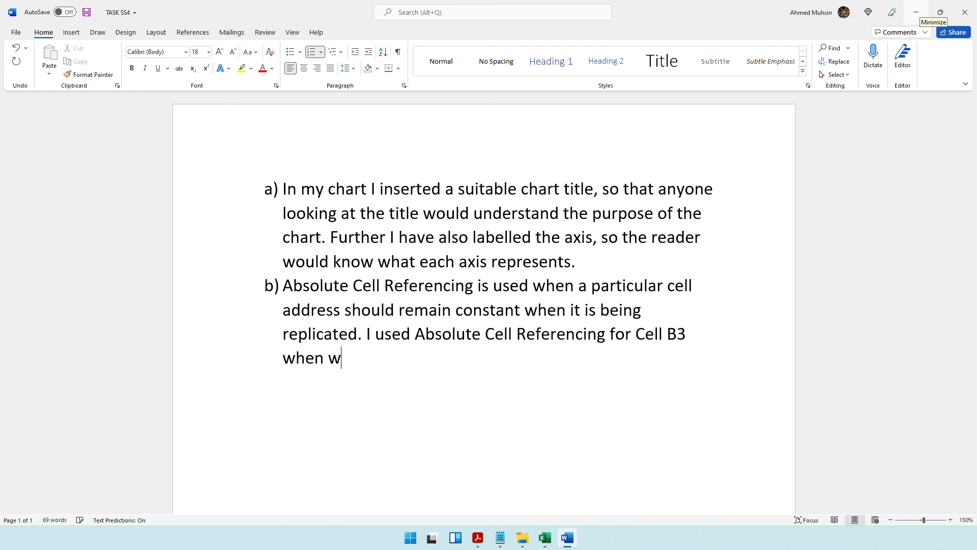
pyautogui.write('e')
pyautogui.press('BackSpace')
pyautogui.press('BackSpace')
pyautogui.write('I was calculatin g')
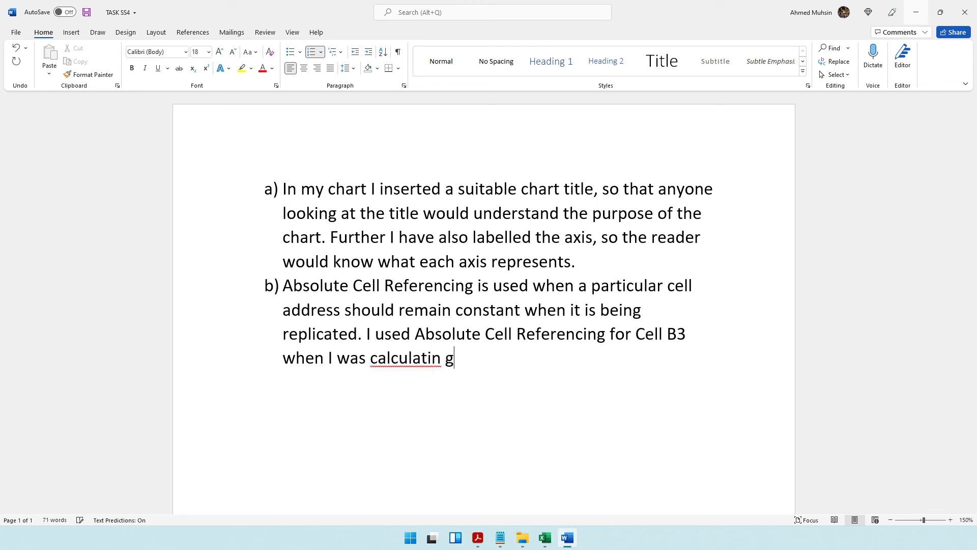
pyautogui.write('the')
pyautogui.press('BackSpace')
pyautogui.press('BackSpace')
pyautogui.press('BackSpace')
pyautogui.press('BackSpace')
pyautogui.press('BackSpace')
pyautogui.write('g the Balance ')
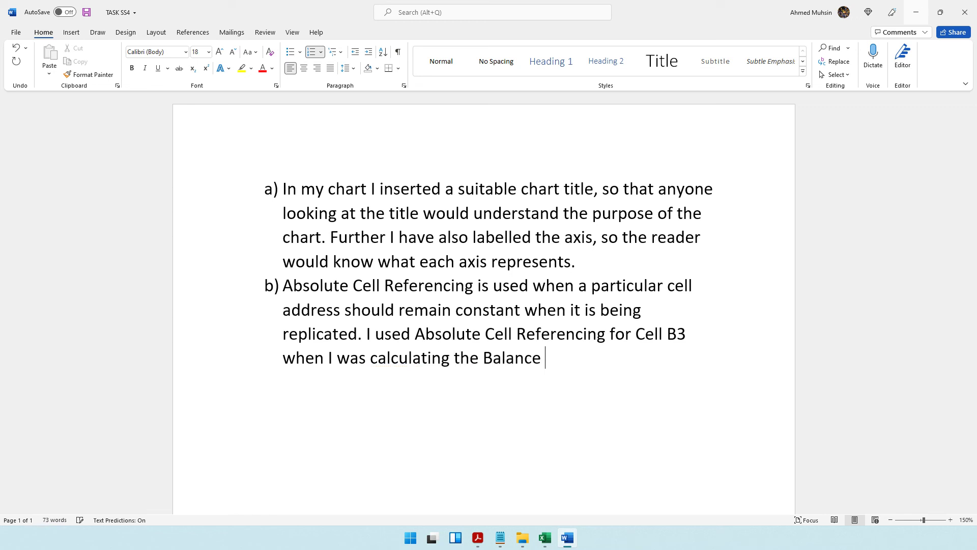
pyautogui.write('to be Paid’')
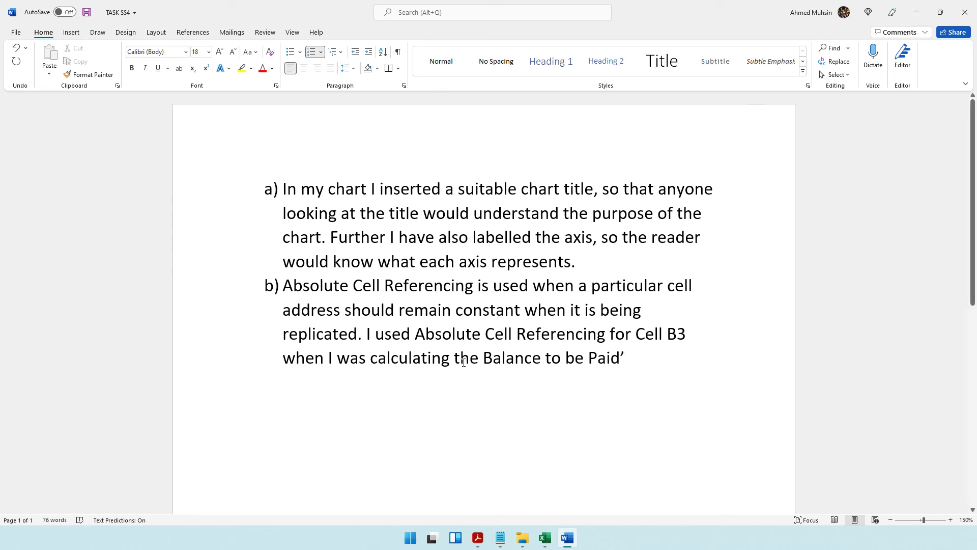
pyautogui.write("'")
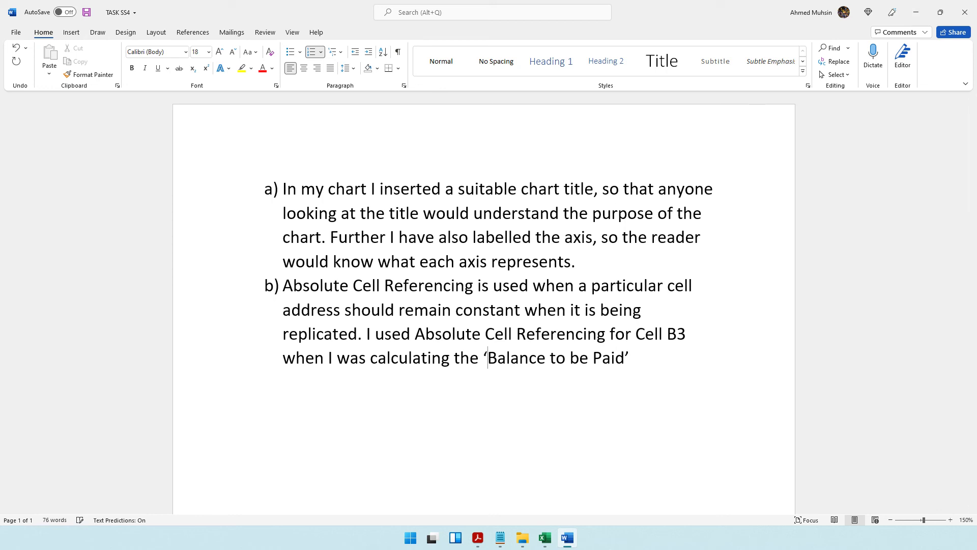
# Step: Review answer b)'s first sentence and begin list item c)
pyautogui.moveTo(362, 340); pyautogui.dragTo(283, 286)
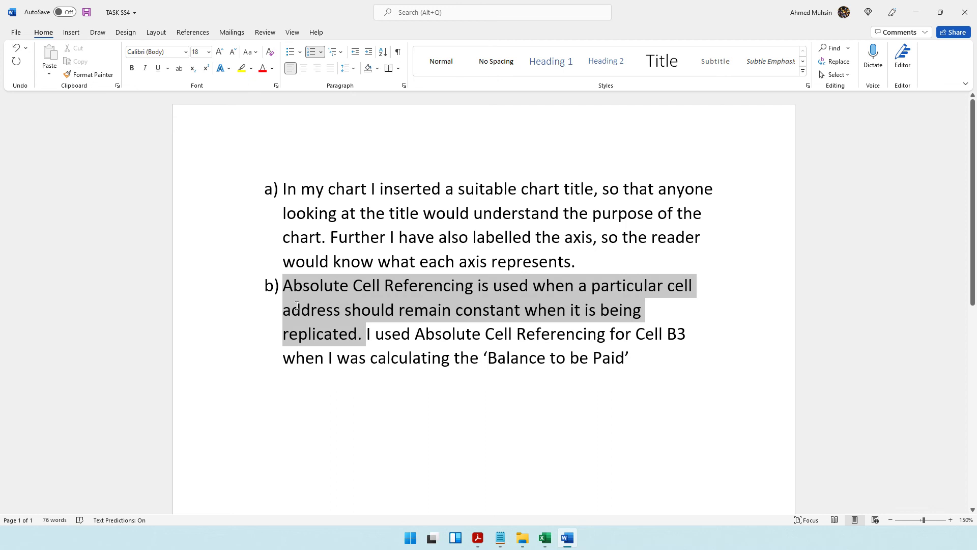
pyautogui.click(657, 369)
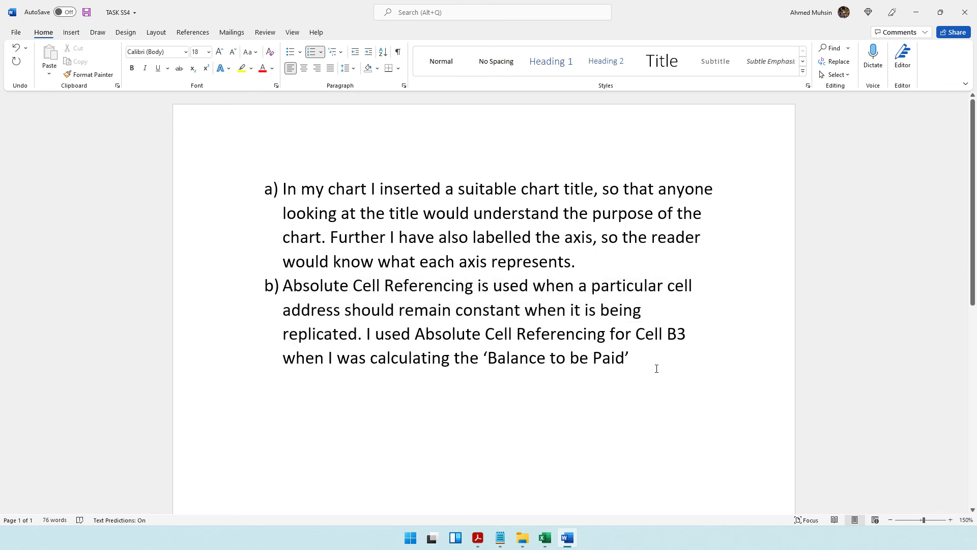
pyautogui.press('Return')
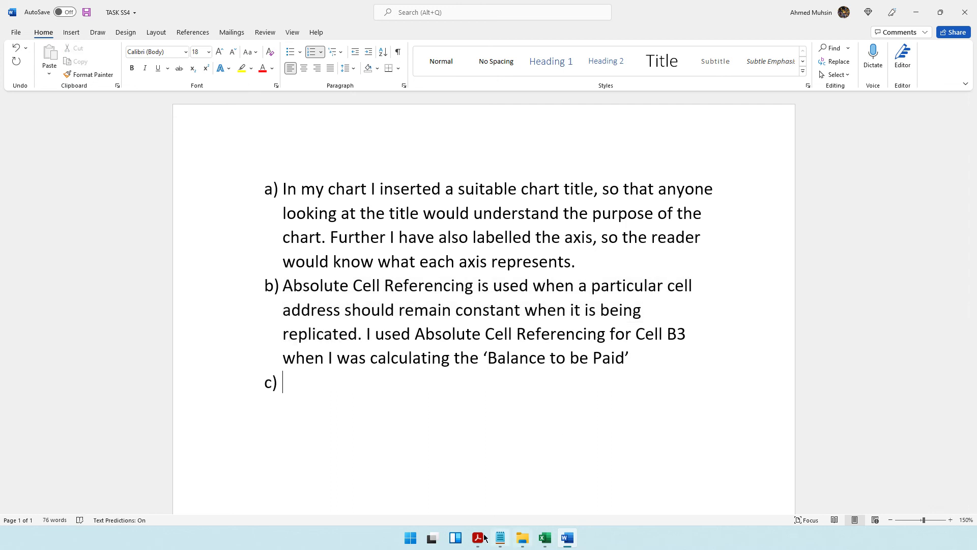
# Step: Reread question (b) and the TASK SS4 resave and print instructions on page 7
pyautogui.click(478, 538)
pyautogui.scroll(-3, 435, 334)
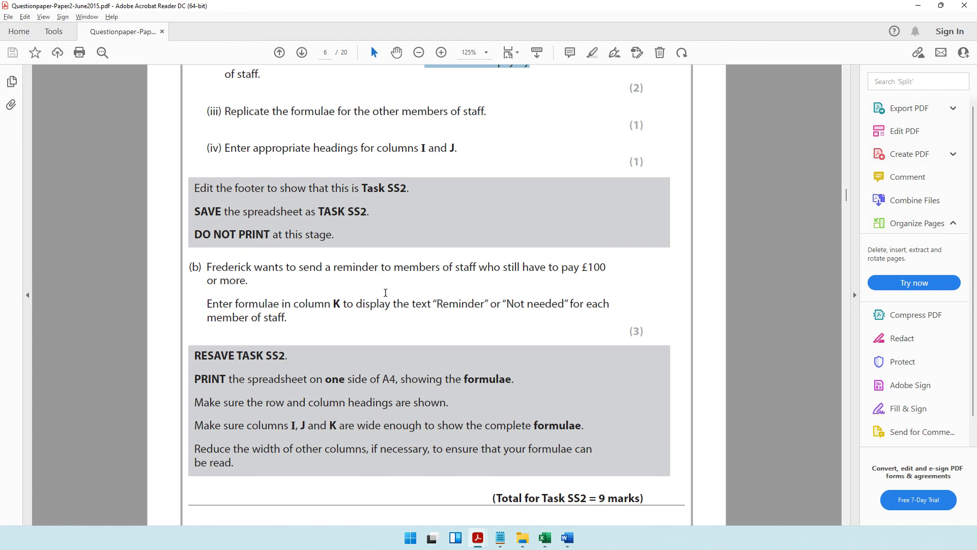
pyautogui.scroll(-20, 386, 293)
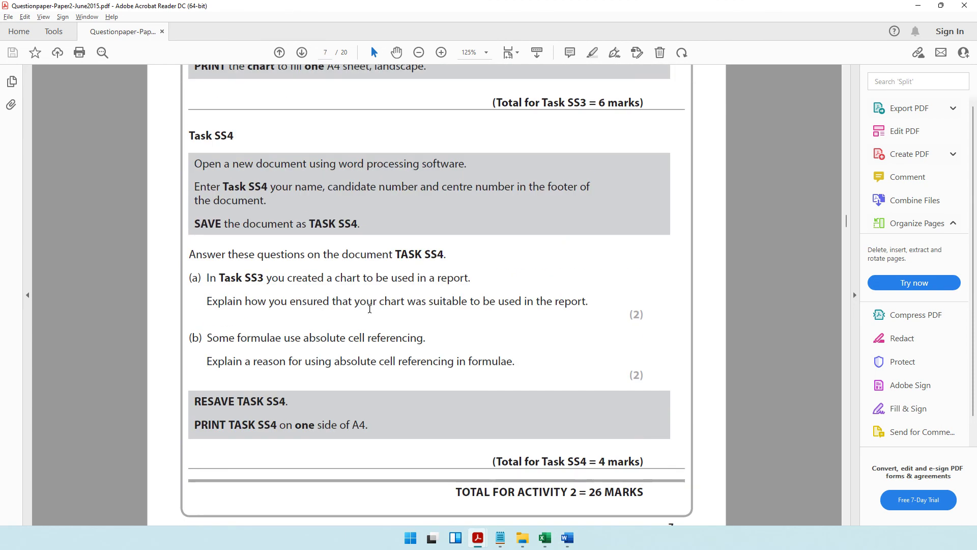
pyautogui.moveTo(232, 310); pyautogui.dragTo(368, 338)
pyautogui.moveTo(239, 403); pyautogui.dragTo(288, 402)
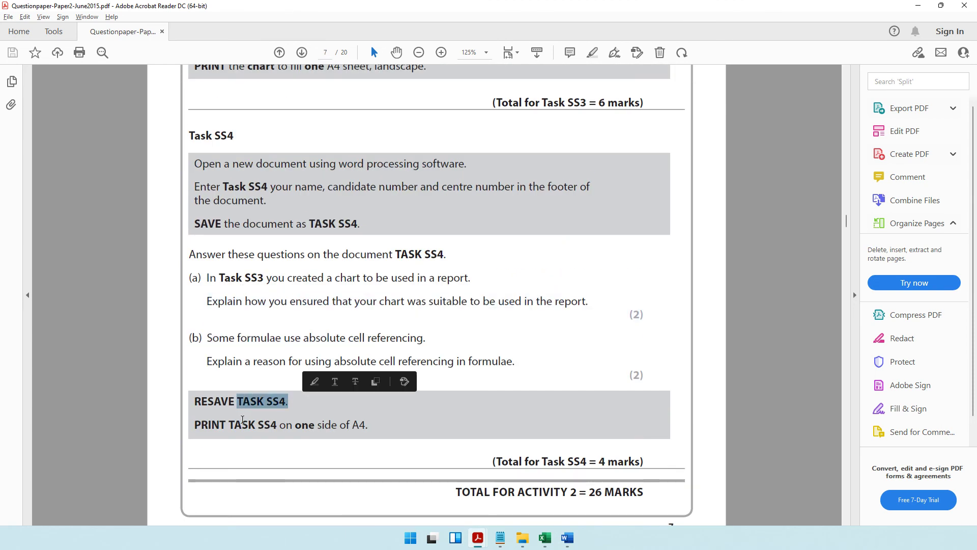
pyautogui.moveTo(234, 424); pyautogui.dragTo(371, 429)
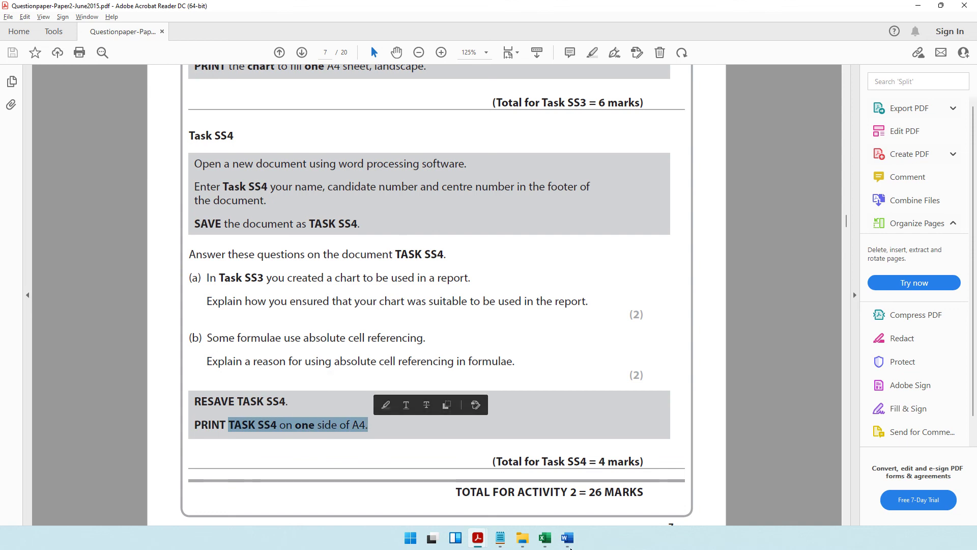
pyautogui.click(569, 538)
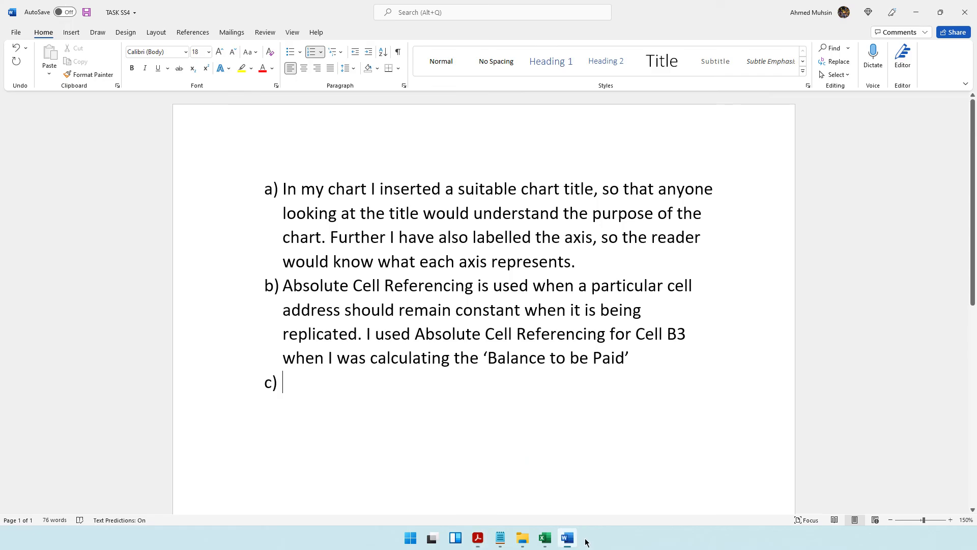
# Step: Save TASK SS4 and check its print preview before returning to the question paper
pyautogui.click(87, 16)
pyautogui.hotkey('ctrl', 'p')
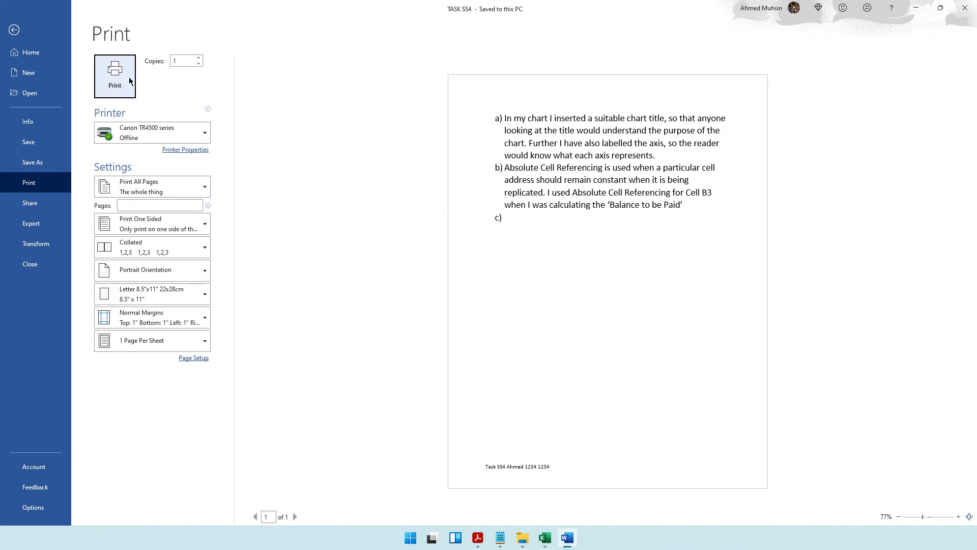
pyautogui.press('Escape')
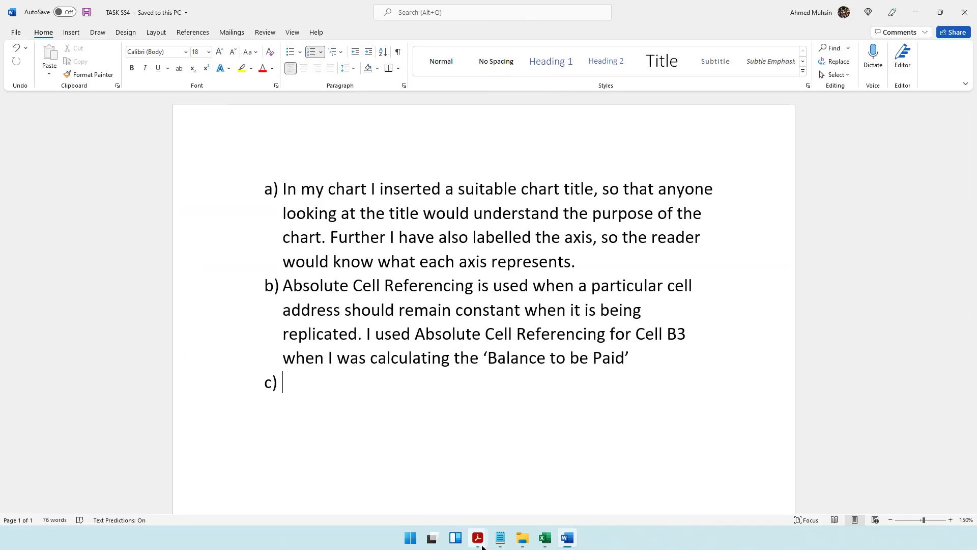
pyautogui.click(478, 538)
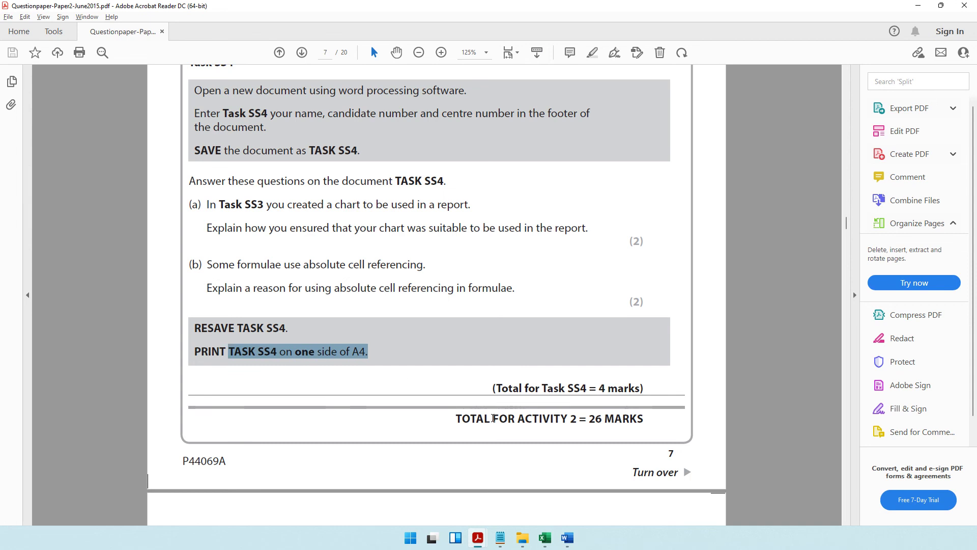
# Step: Read past the end of Activity 2 to page 8 and highlight the Activity 3 Task WA1 heading
pyautogui.moveTo(494, 419); pyautogui.dragTo(577, 421)
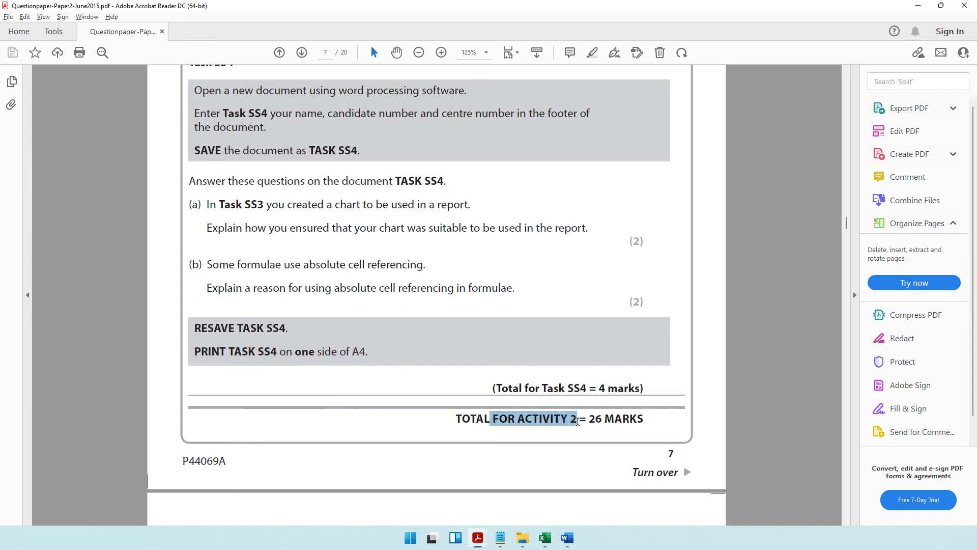
pyautogui.scroll(-8, 398, 326)
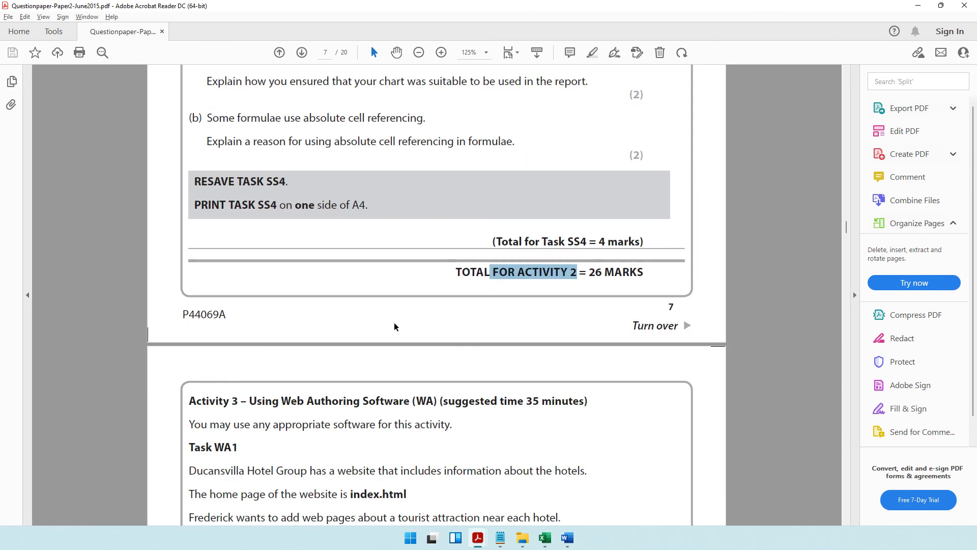
pyautogui.scroll(-1, 366, 283)
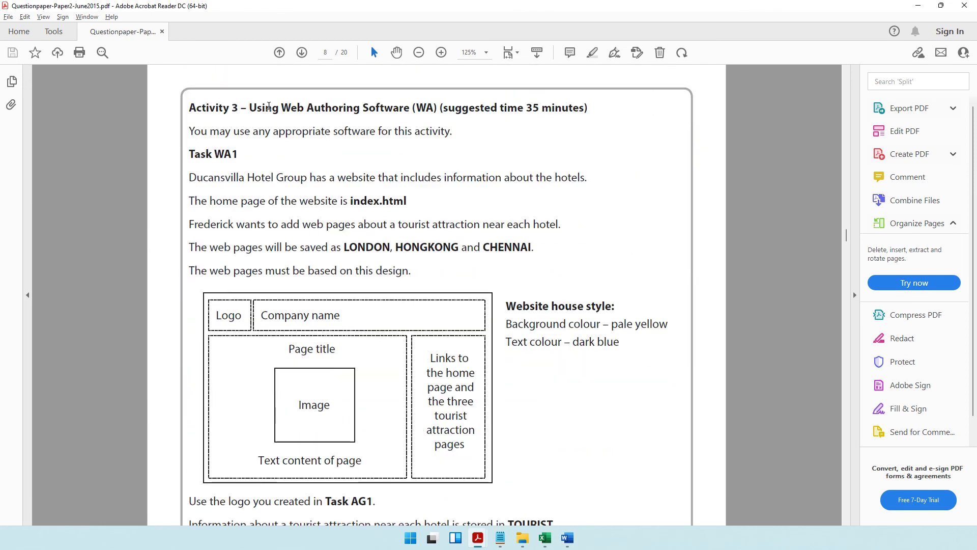
pyautogui.moveTo(250, 108); pyautogui.dragTo(417, 105)
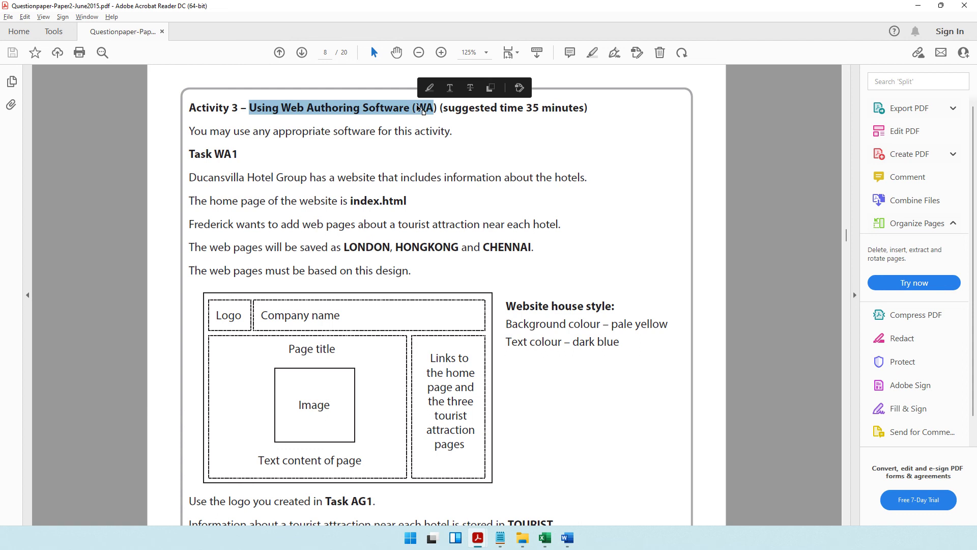